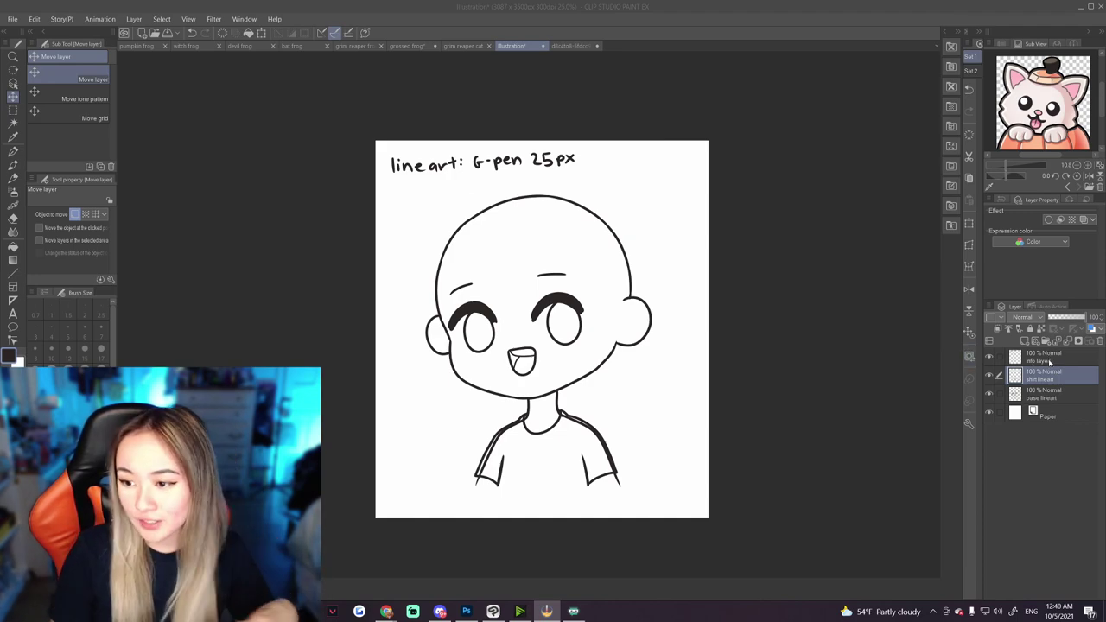
# Handwrite a request for credit below the line art note on the info layer, and choose the G-pen.
pyautogui.click(1049, 359)
pyautogui.click(990, 358)
pyautogui.click(990, 358)
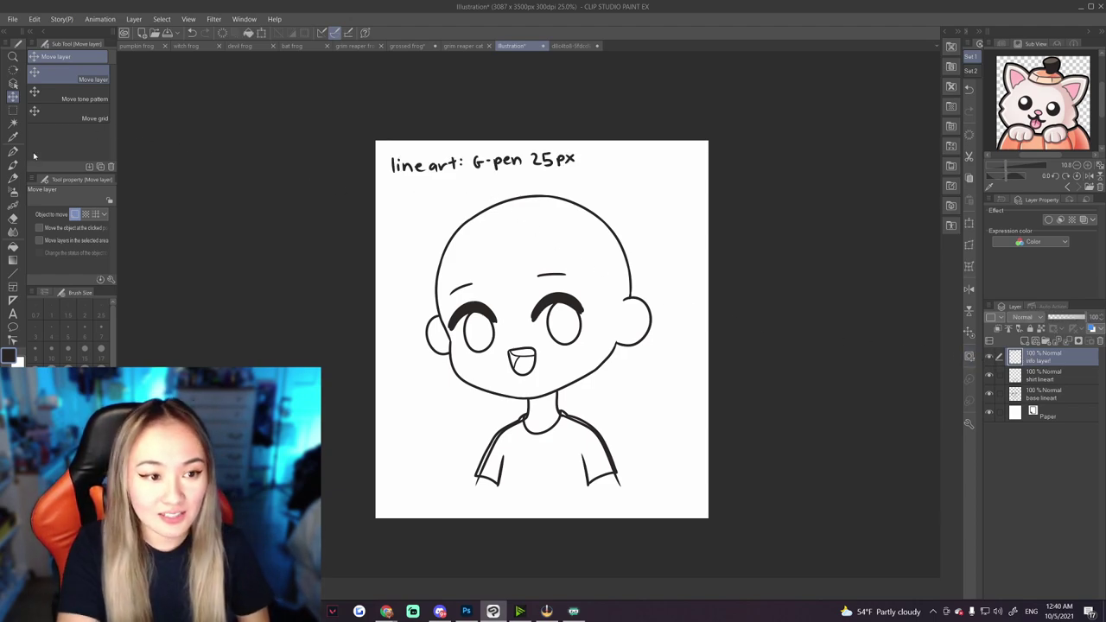
pyautogui.click(13, 151)
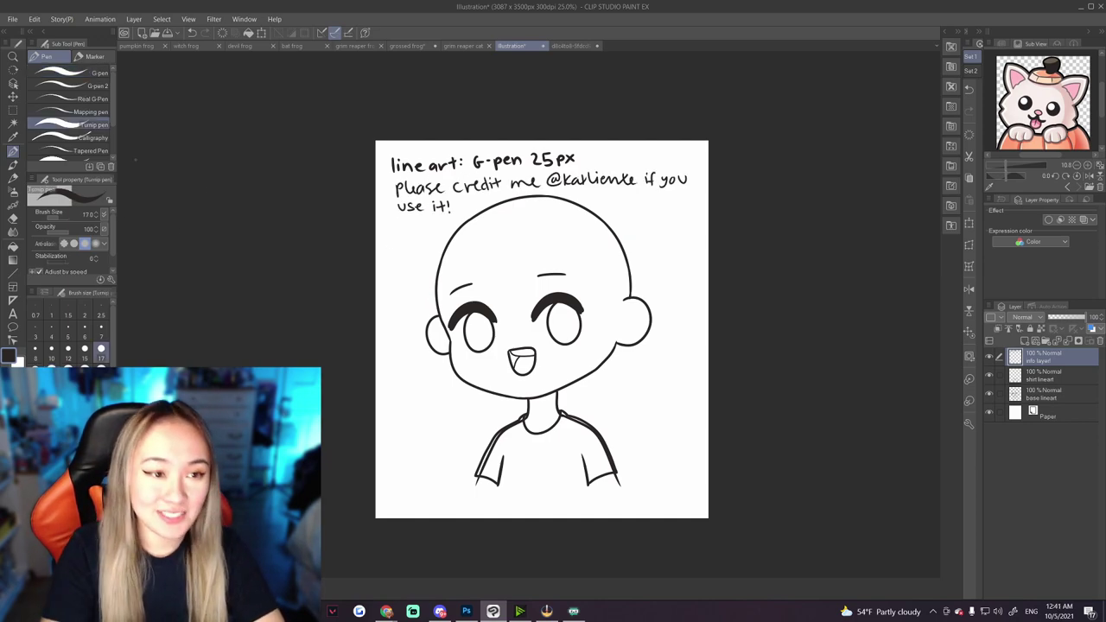
pyautogui.click(91, 75)
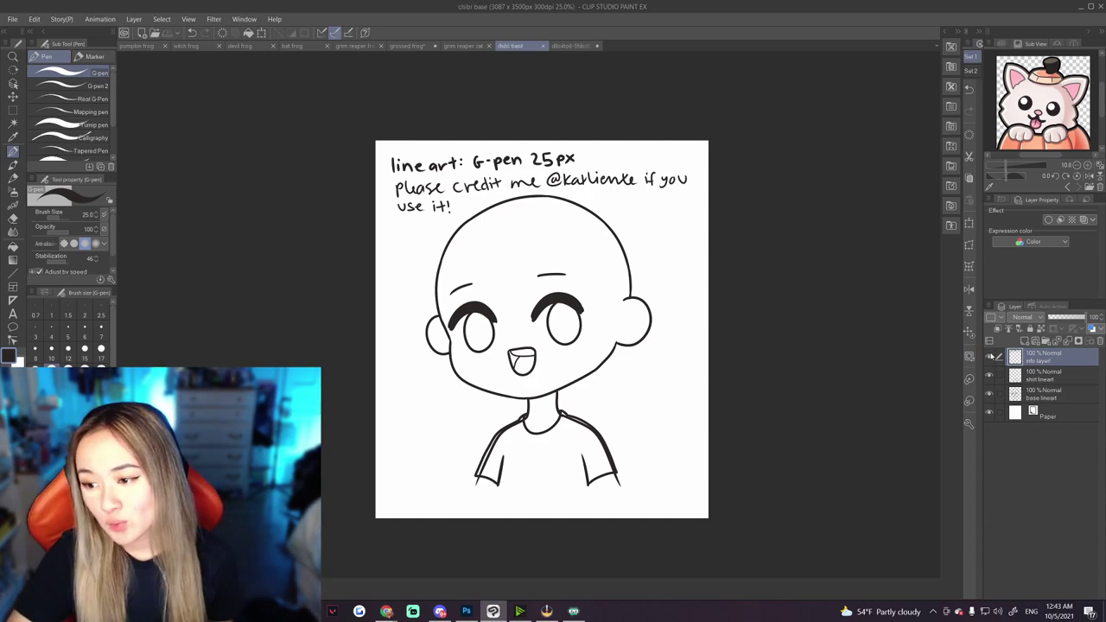
# Hide the info layer with the handwritten notes.
pyautogui.click(991, 359)
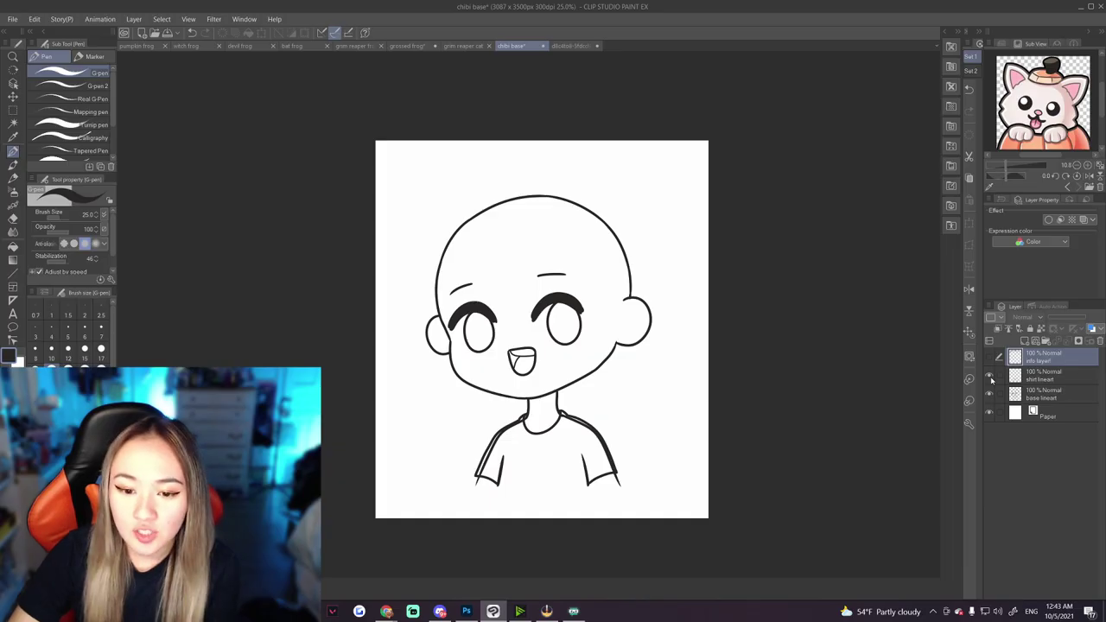
pyautogui.click(701, 299)
pyautogui.click(702, 299)
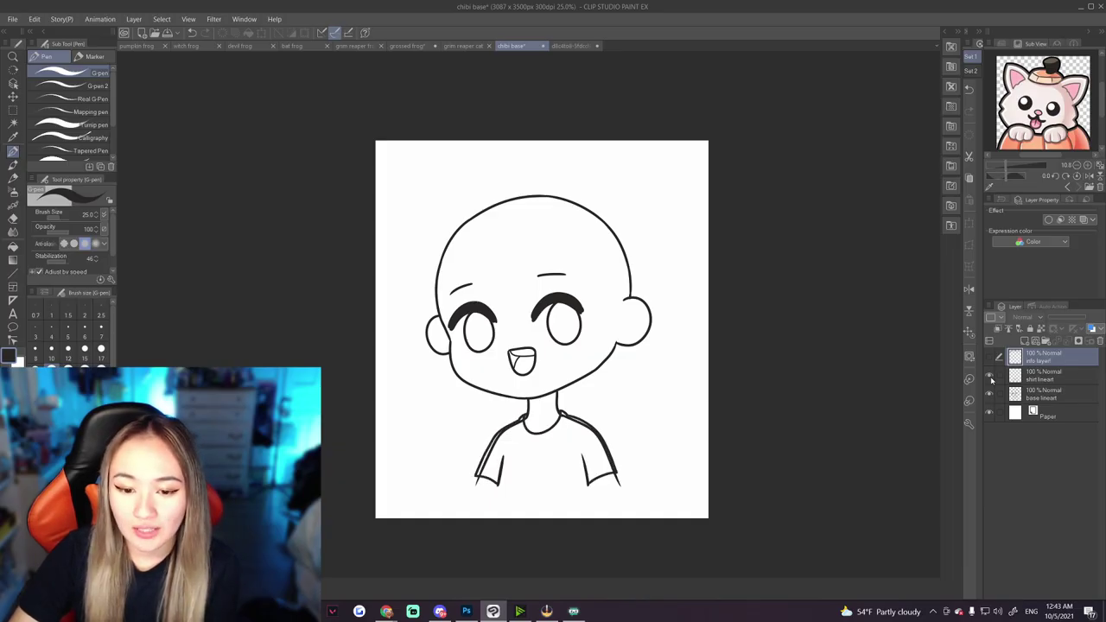
# View the shirt lineart and base lineart layers each on their own, ending with both visible and base lineart selected.
pyautogui.click(991, 393)
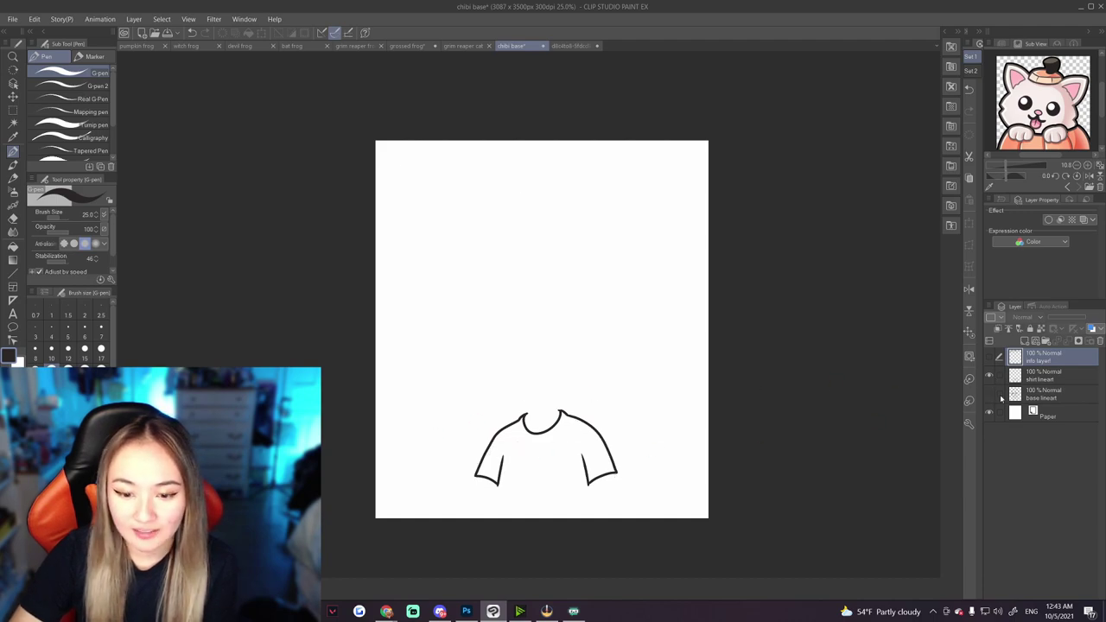
pyautogui.click(991, 376)
pyautogui.click(990, 396)
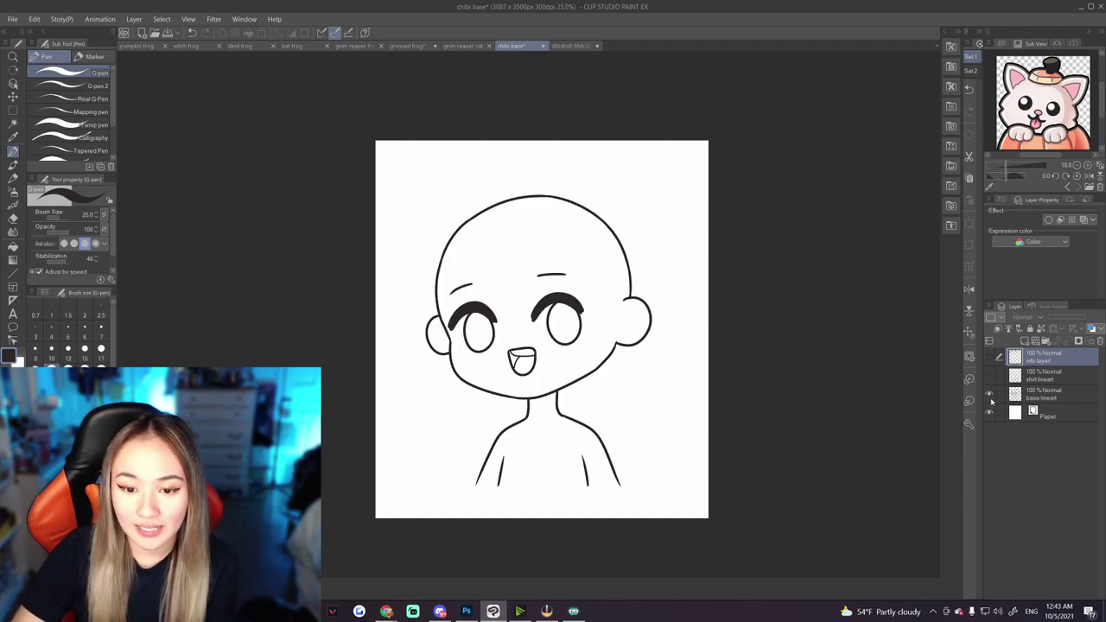
pyautogui.click(1045, 393)
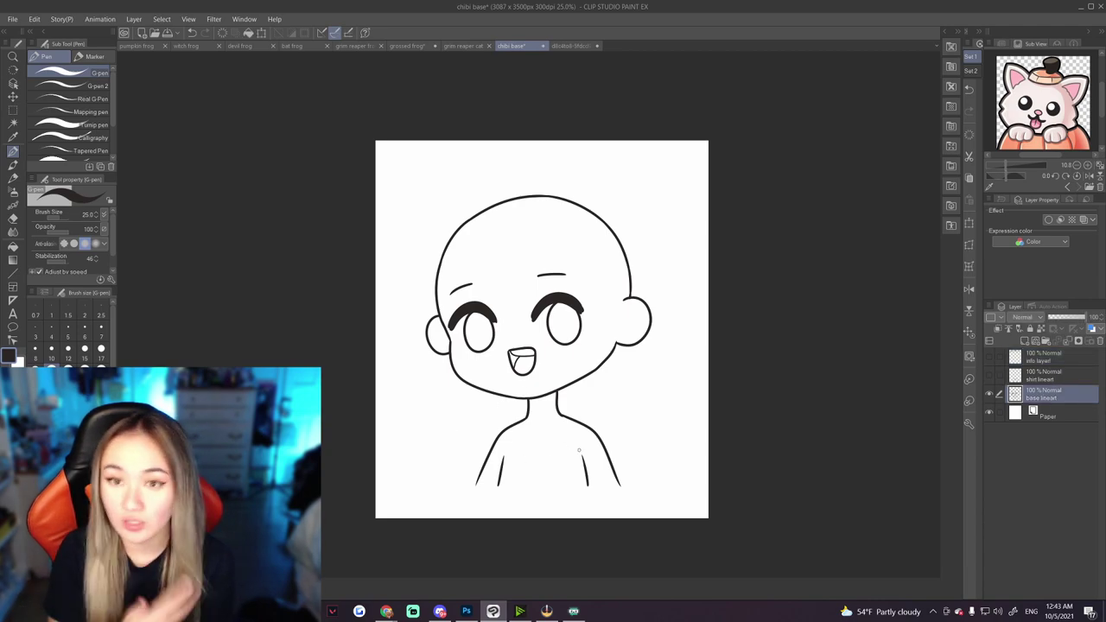
pyautogui.click(989, 393)
pyautogui.click(989, 377)
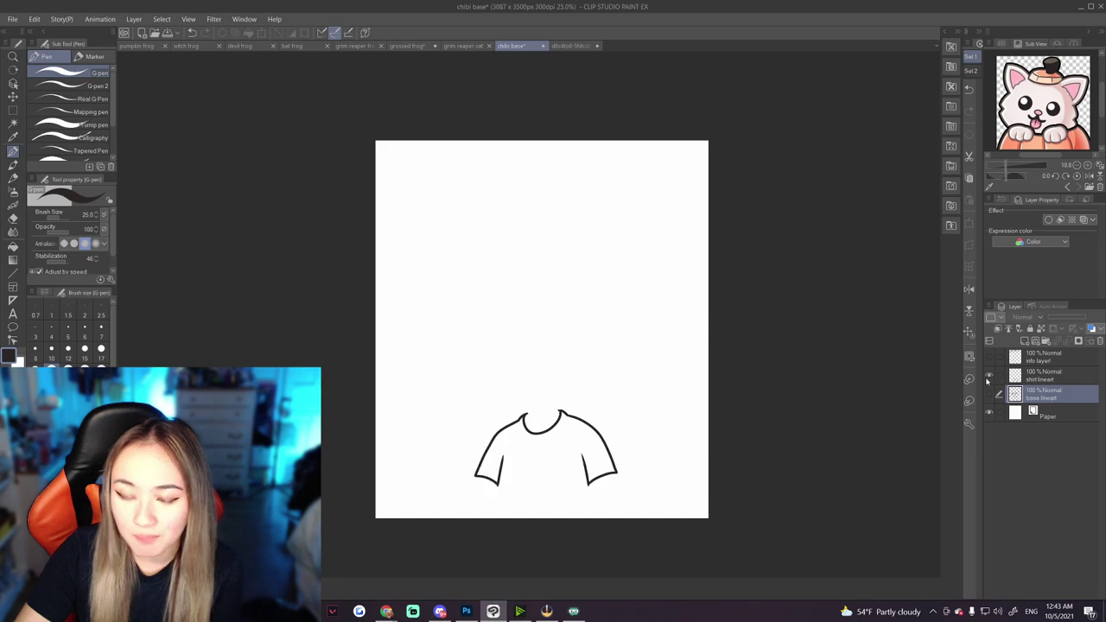
pyautogui.click(988, 379)
pyautogui.click(989, 395)
pyautogui.click(990, 376)
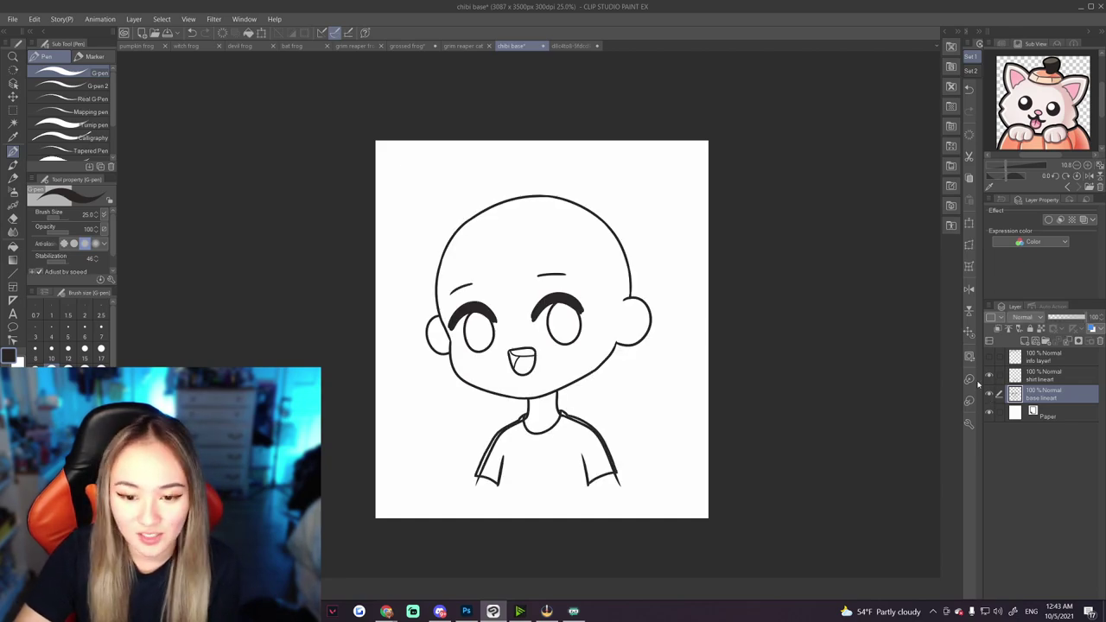
# Add a new layer directly above the base lineart and colour the shirt light blue with the Marker pen at size 80.
pyautogui.click(1025, 341)
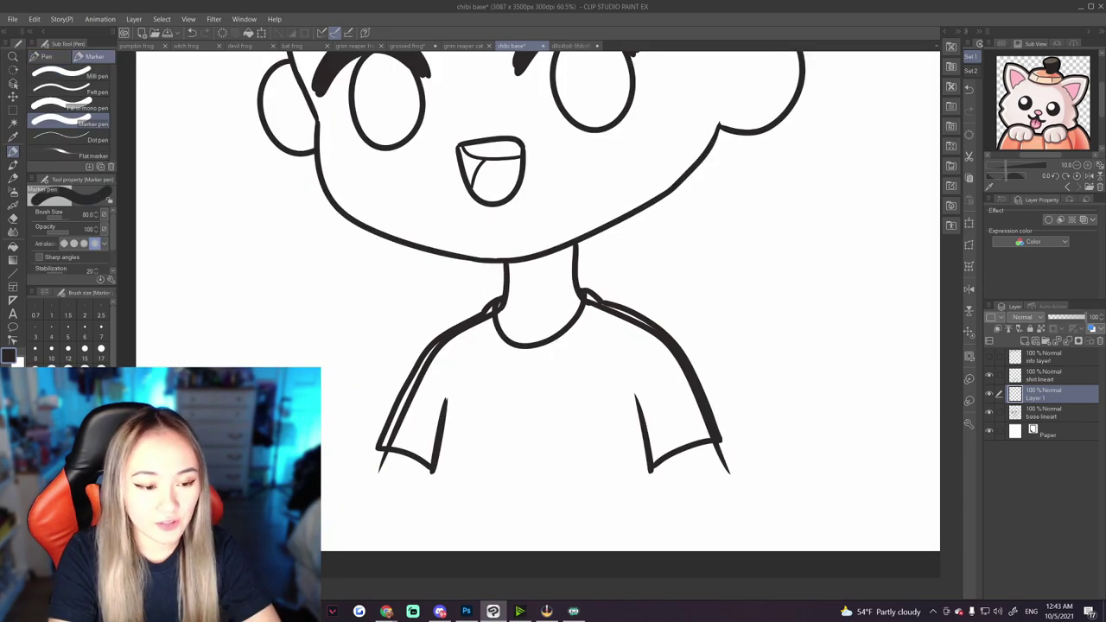
pyautogui.moveTo(493, 369)
pyautogui.mouseDown()
pyautogui.moveTo(445, 385)
pyautogui.moveTo(495, 339)
pyautogui.moveTo(532, 361)
pyautogui.moveTo(578, 339)
pyautogui.mouseUp()
pyautogui.hotkey('ctrl', 'z')
pyautogui.hotkey('ctrl', 'z')
pyautogui.moveTo(501, 352)
pyautogui.mouseDown()
pyautogui.moveTo(564, 347)
pyautogui.moveTo(548, 354)
pyautogui.moveTo(592, 308)
pyautogui.moveTo(669, 352)
pyautogui.moveTo(660, 348)
pyautogui.moveTo(705, 430)
pyautogui.moveTo(634, 467)
pyautogui.mouseUp()
pyautogui.moveTo(391, 437); pyautogui.dragTo(445, 467)
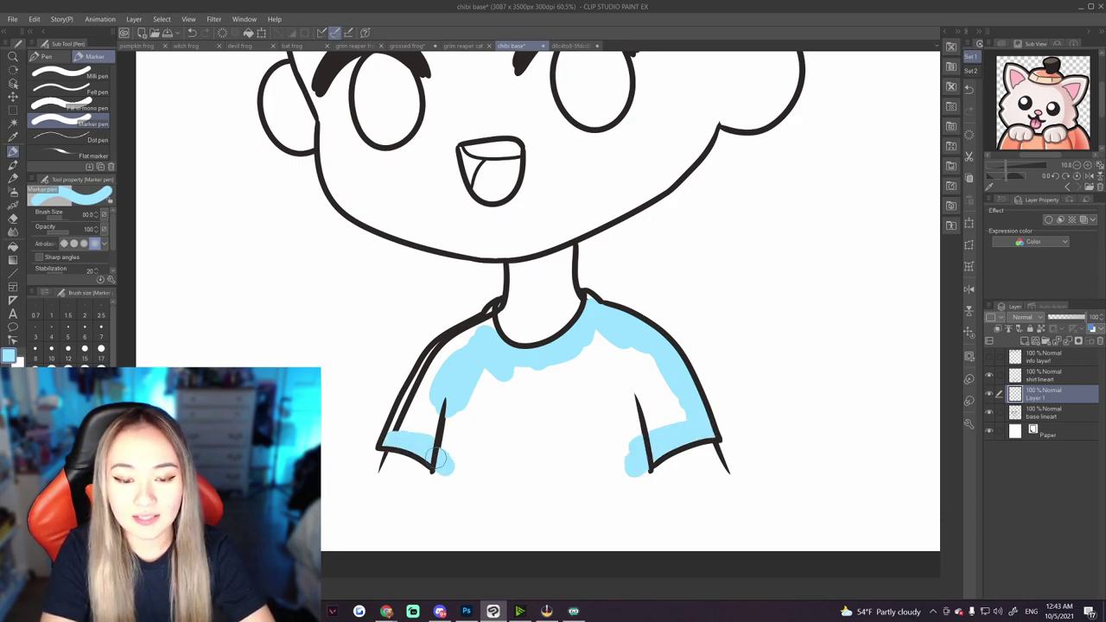
pyautogui.moveTo(391, 439); pyautogui.dragTo(423, 397)
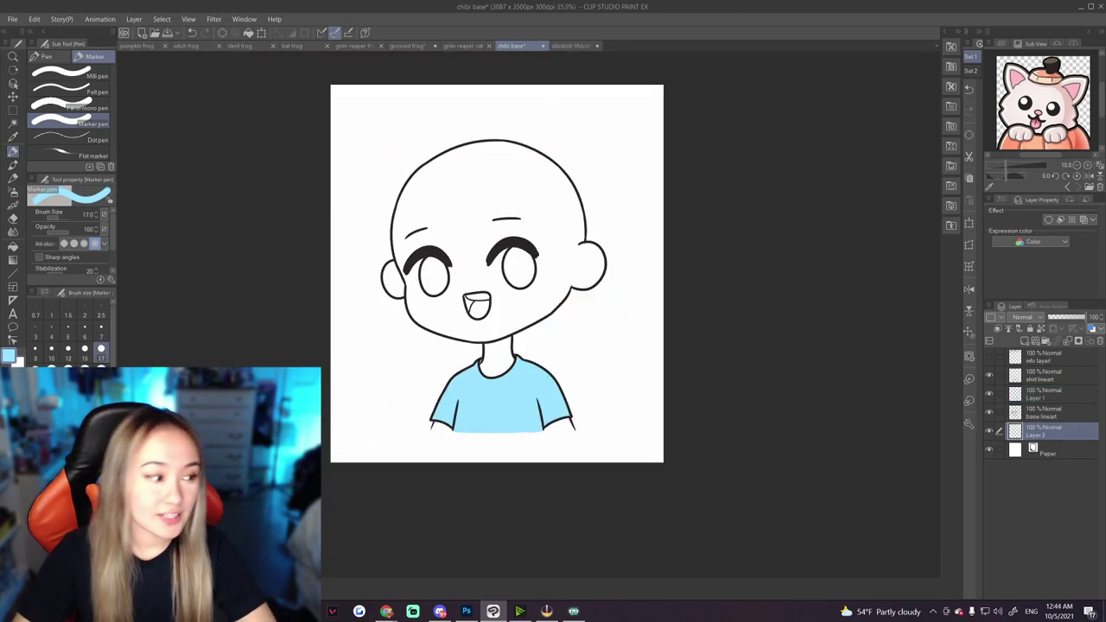
# Go through the shirt colour, shirt lineart and base lineart layers to review how they are stacked.
pyautogui.scroll(-3, 592, 395)
pyautogui.scroll(2, 518, 356)
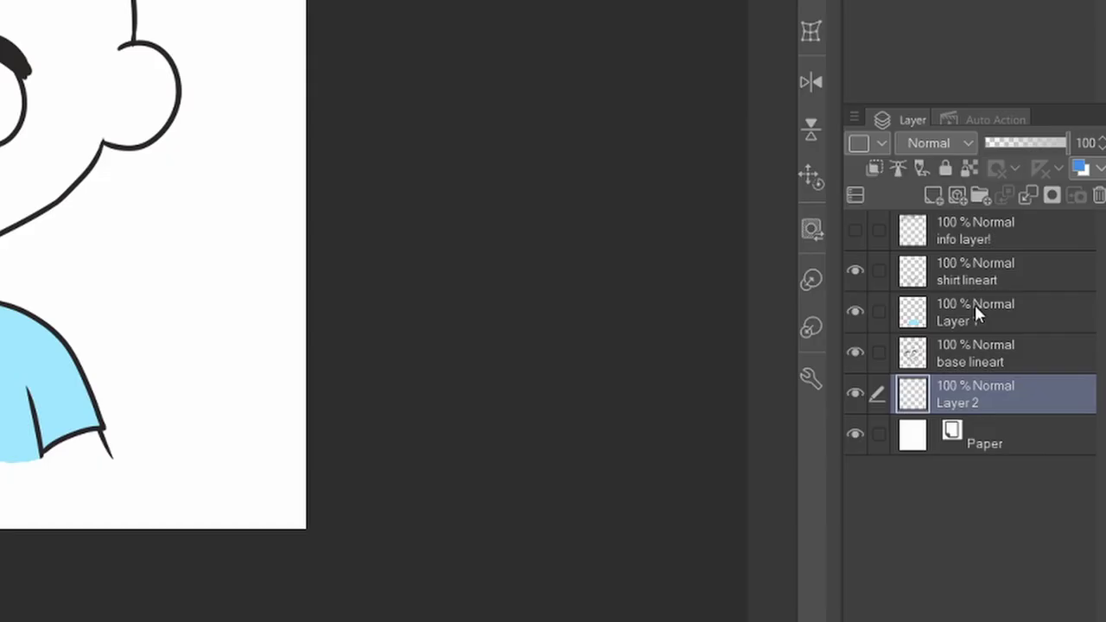
pyautogui.click(1043, 395)
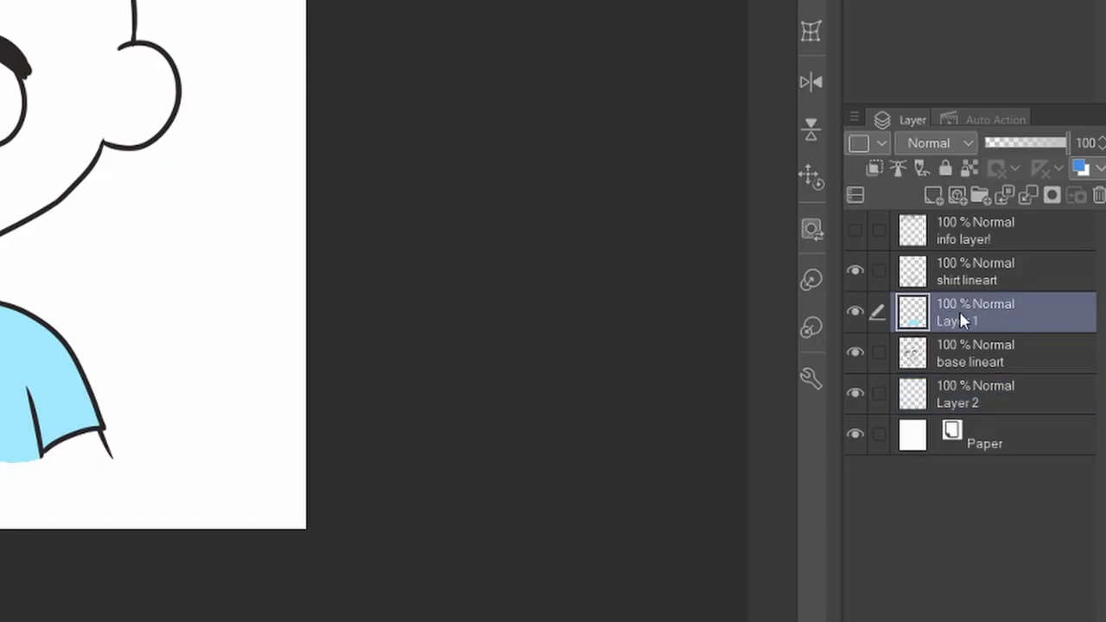
pyautogui.click(981, 282)
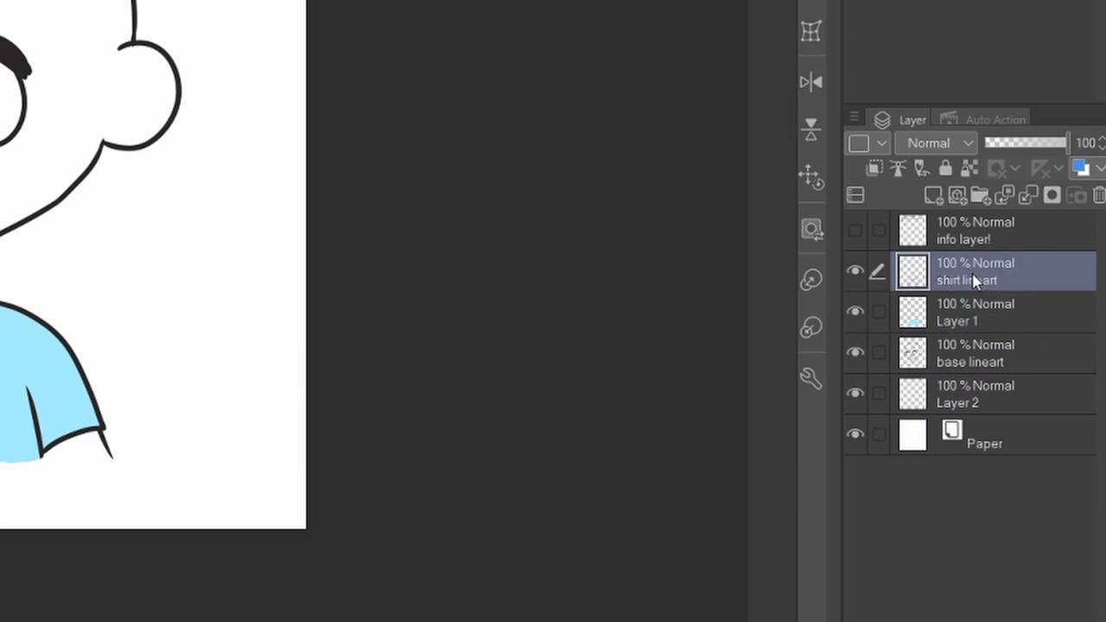
pyautogui.click(969, 360)
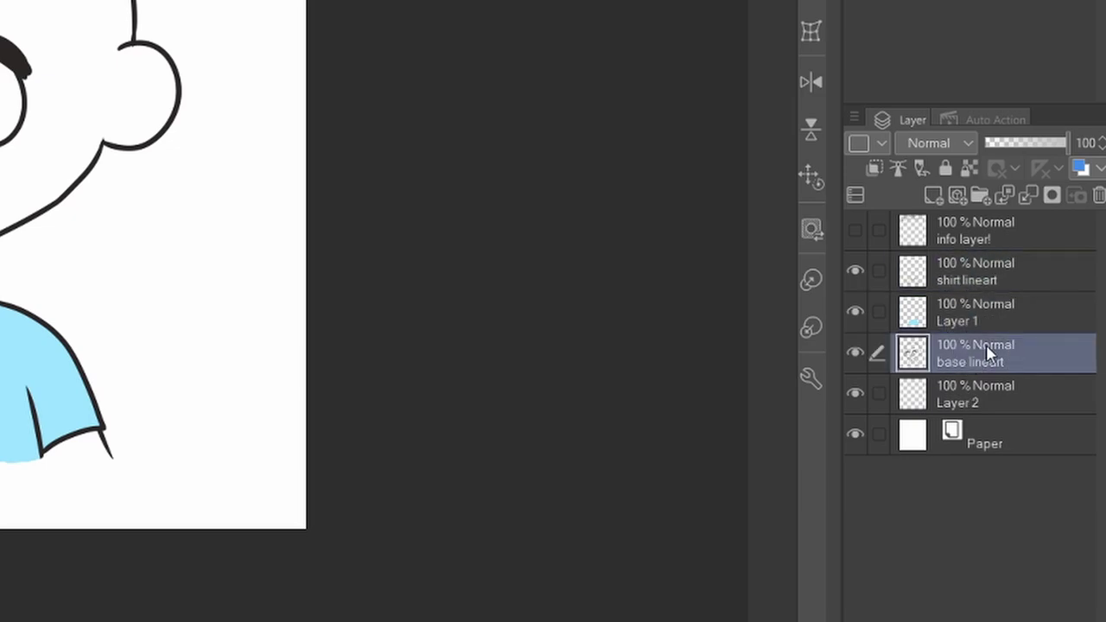
# Colour the skin pale peach and the eyes white with brown irises, on separate layers beneath the base lineart.
pyautogui.click(968, 395)
pyautogui.scroll(2, 80, 404)
pyautogui.scroll(-4, 81, 403)
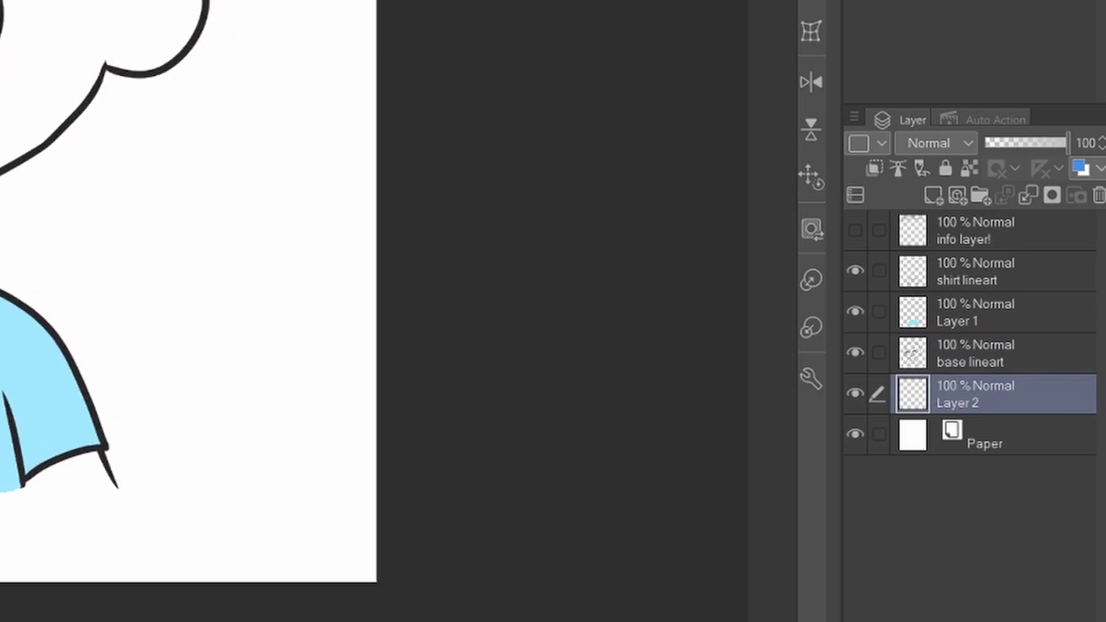
pyautogui.scroll(5, 52, 346)
pyautogui.moveTo(578, 186)
pyautogui.mouseDown()
pyautogui.moveTo(593, 227)
pyautogui.moveTo(585, 201)
pyautogui.moveTo(574, 227)
pyautogui.moveTo(596, 236)
pyautogui.moveTo(608, 227)
pyautogui.moveTo(594, 188)
pyautogui.mouseUp()
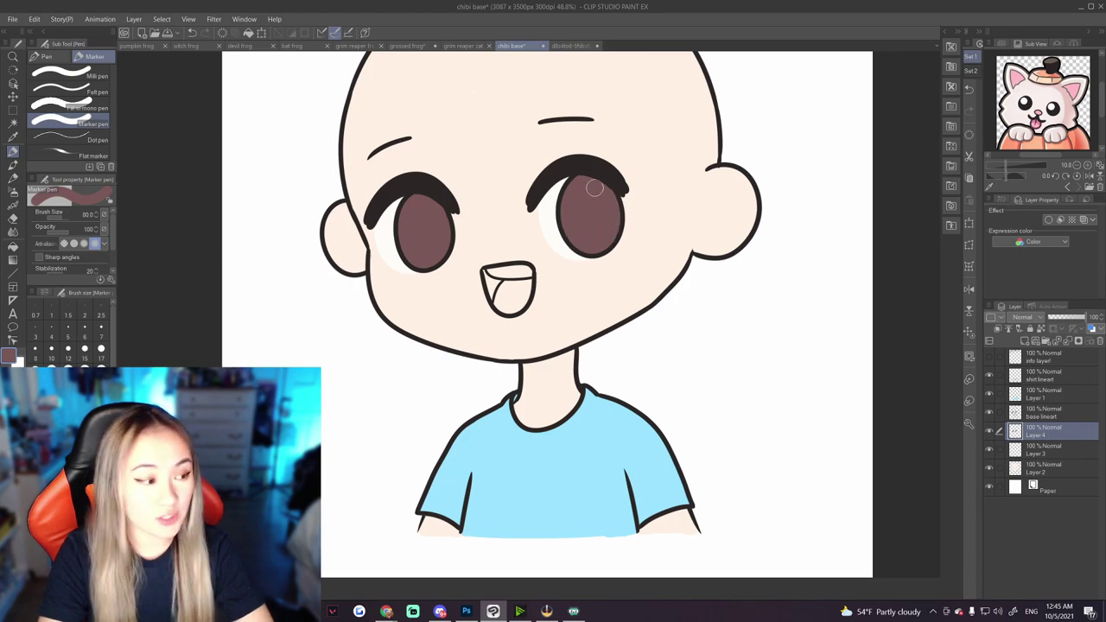
# Rename Layer 3, which holds the whites of the eyes, as "eye white".
pyautogui.click(1039, 451)
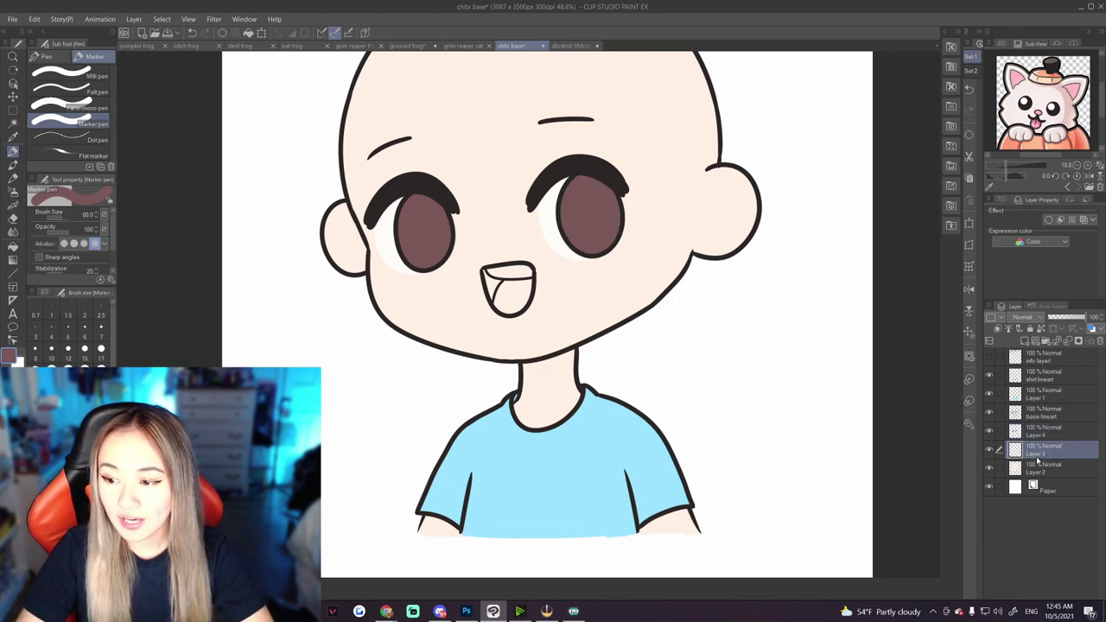
pyautogui.doubleClick(1040, 453)
pyautogui.write('eye white')
pyautogui.press('Return')
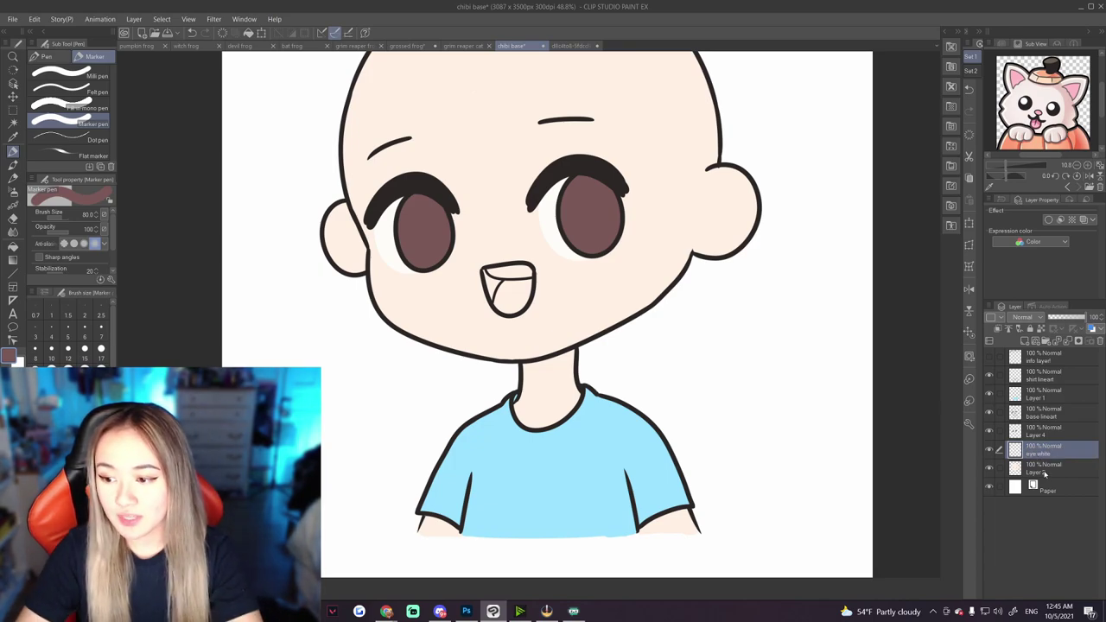
# Colour the mouth with a dark interior, a pink tongue and pale teeth using the Marker pen.
pyautogui.scroll(3, 400, 229)
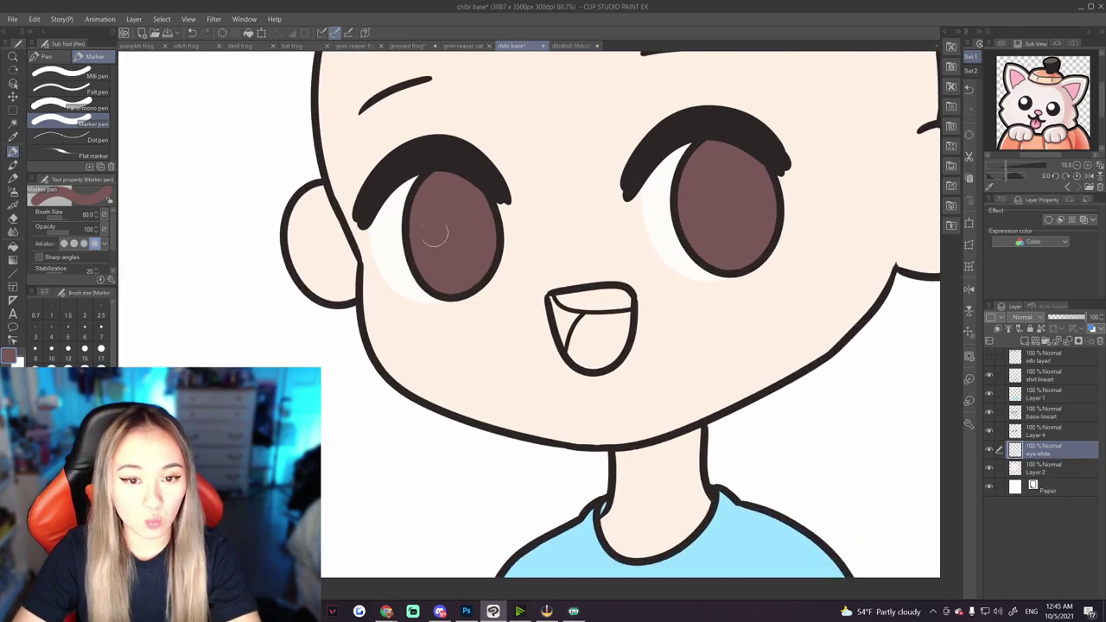
pyautogui.scroll(-5, 524, 326)
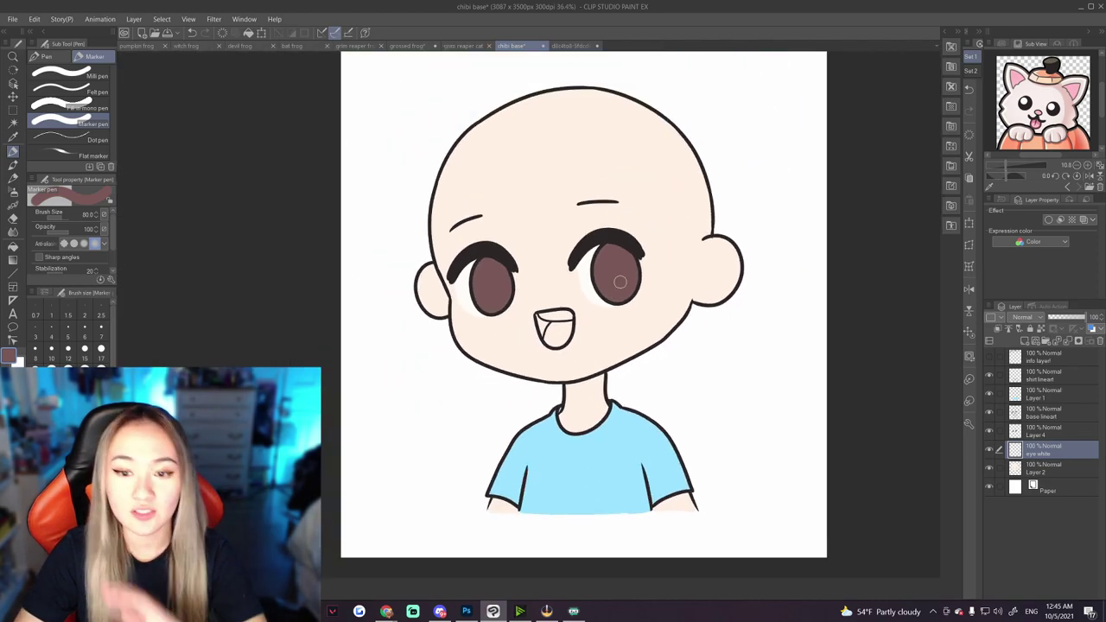
pyautogui.scroll(3, 510, 354)
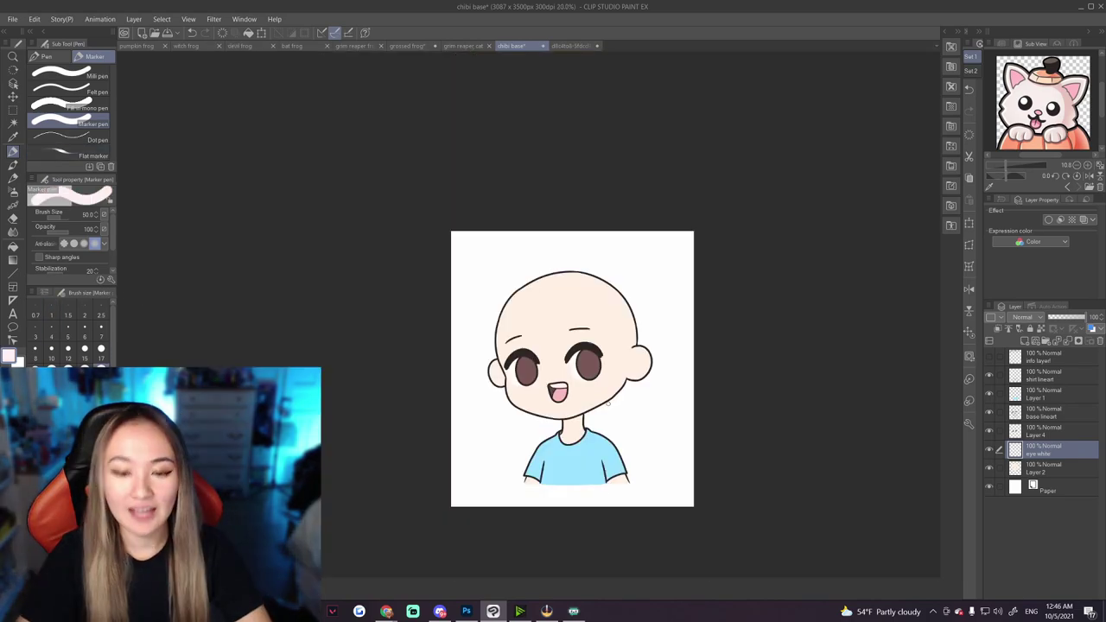
# Save the coloured chibi base illustration.
pyautogui.scroll(3, 608, 407)
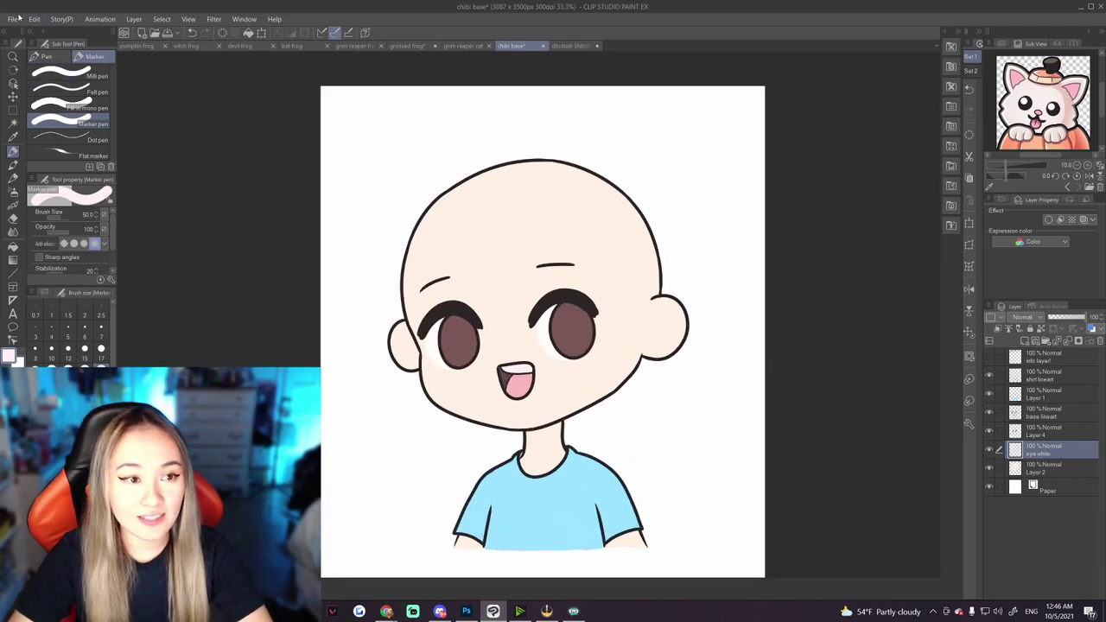
pyautogui.click(12, 18)
pyautogui.click(76, 102)
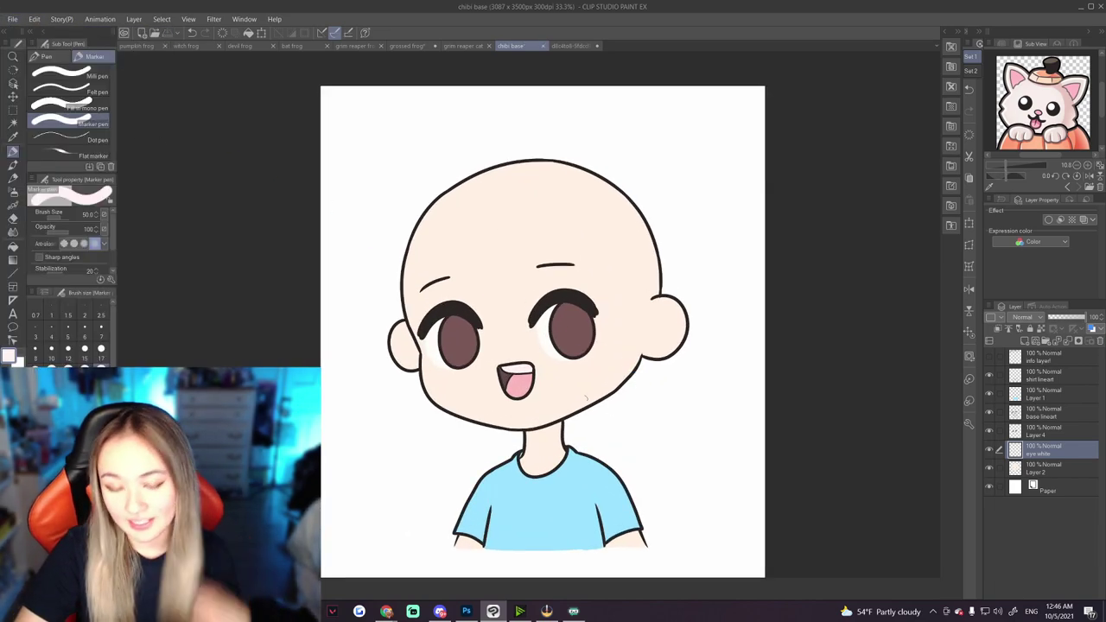
pyautogui.scroll(-3, 474, 458)
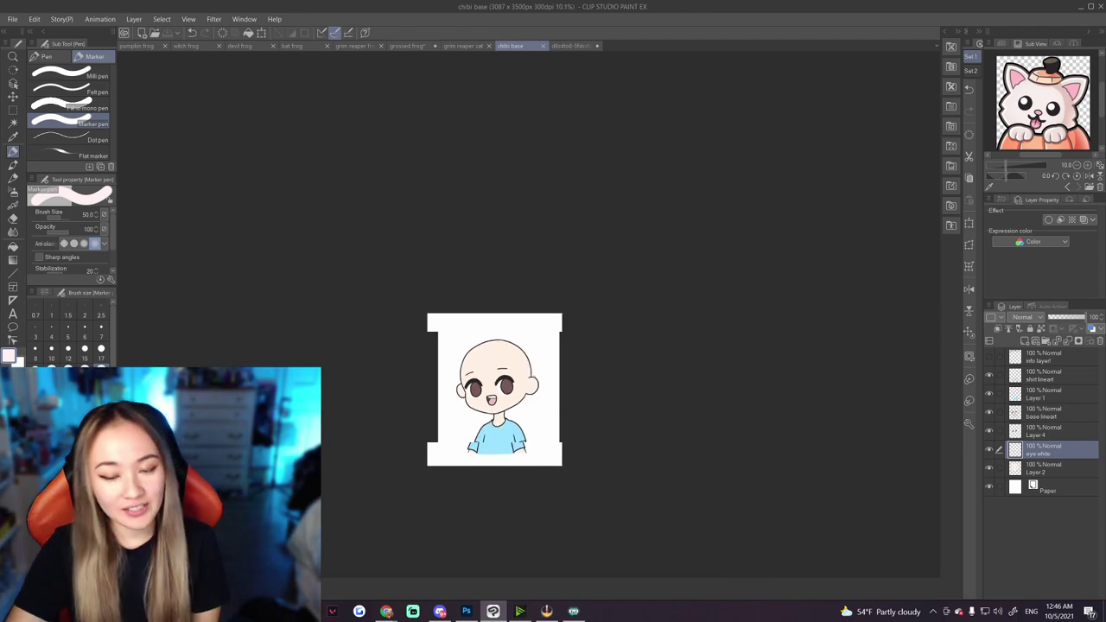
pyautogui.scroll(4, 479, 401)
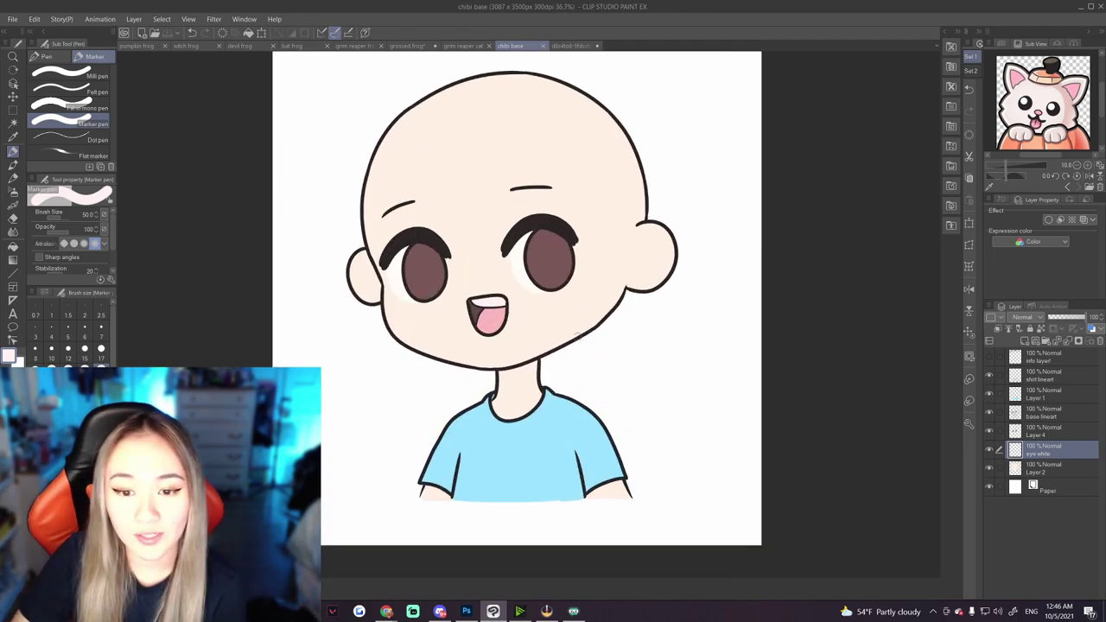
pyautogui.scroll(-3, 475, 375)
pyautogui.scroll(3, 494, 347)
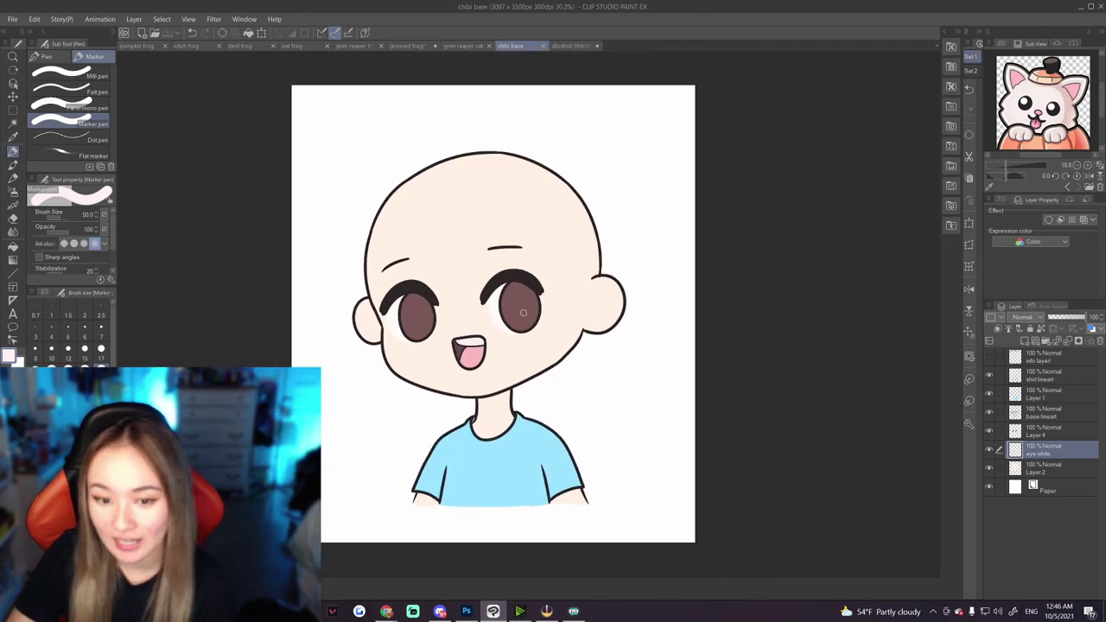
# Add a new layer above the blue shirt colour layer and clip it to that layer.
pyautogui.click(1037, 395)
pyautogui.click(1024, 342)
pyautogui.click(997, 328)
# Sample the shirt's light blue and adjust it to a deeper blue shading colour, about H 206, S 53, V 93.
pyautogui.scroll(2, 494, 312)
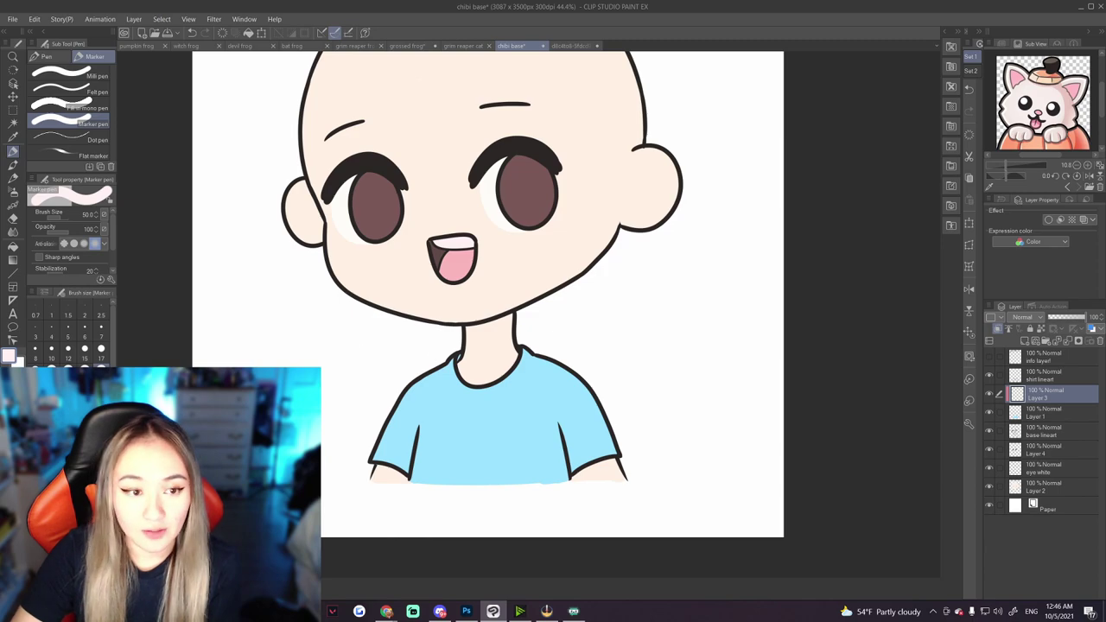
pyautogui.press('i')
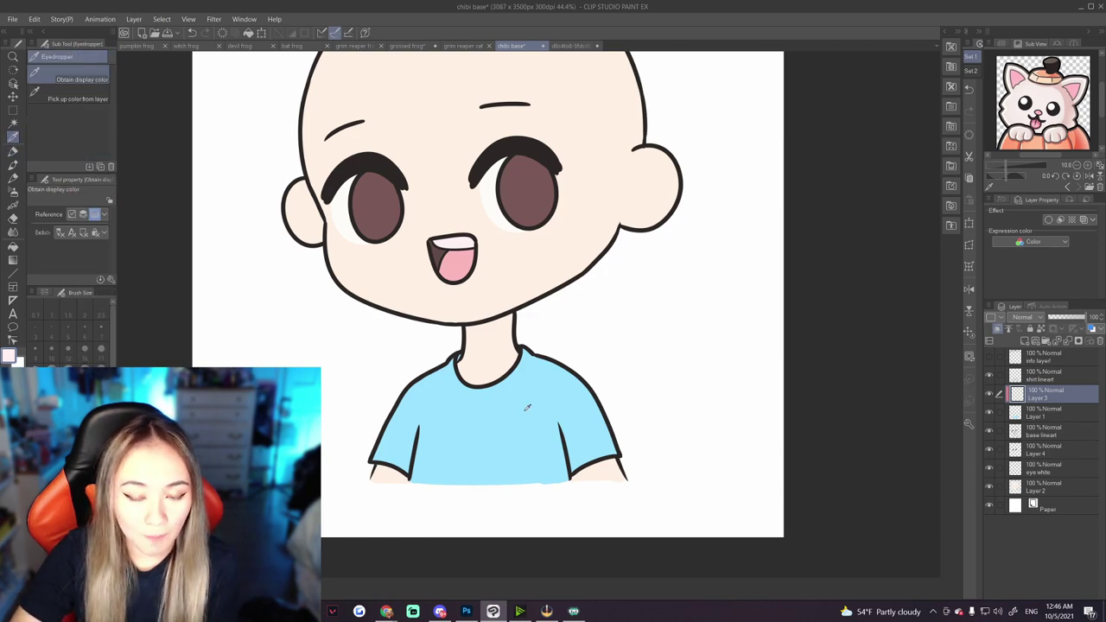
pyautogui.click(490, 414)
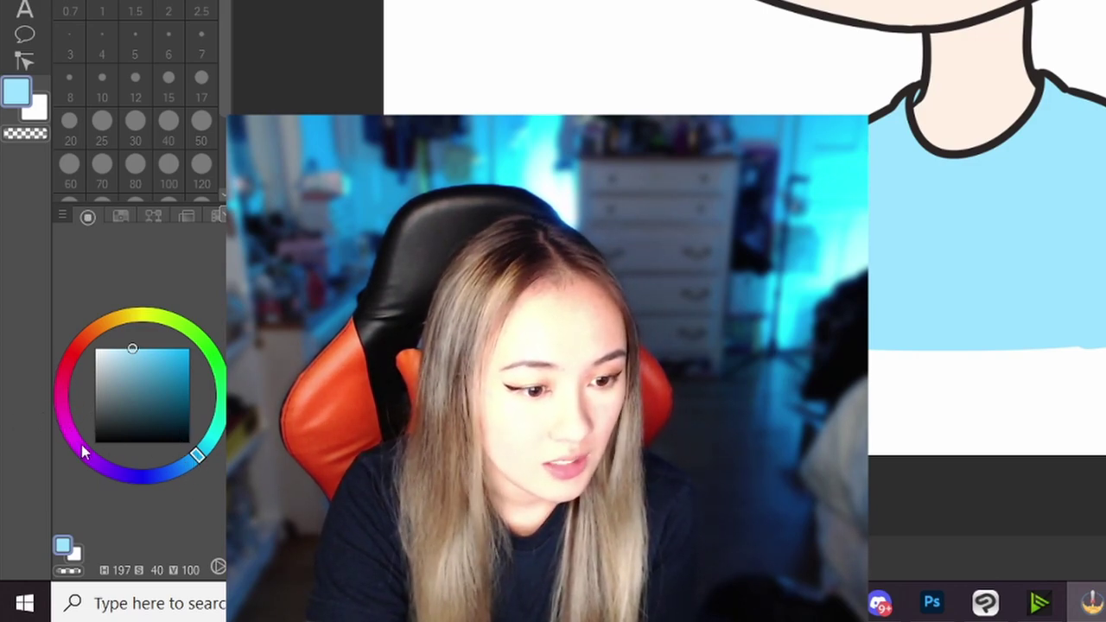
pyautogui.moveTo(198, 456); pyautogui.dragTo(190, 463)
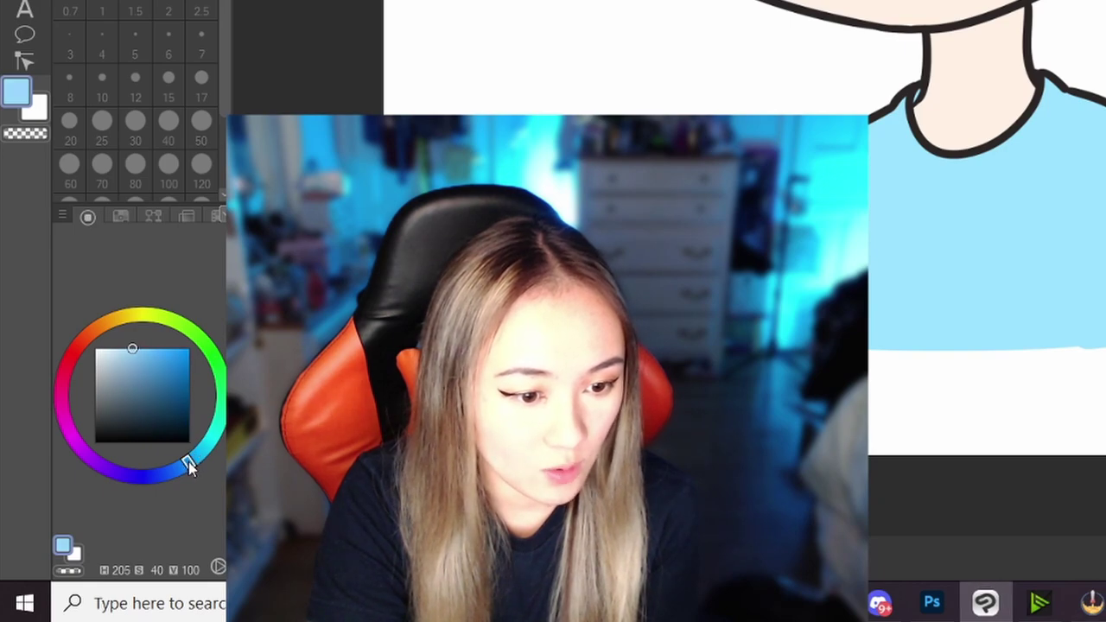
pyautogui.click(138, 351)
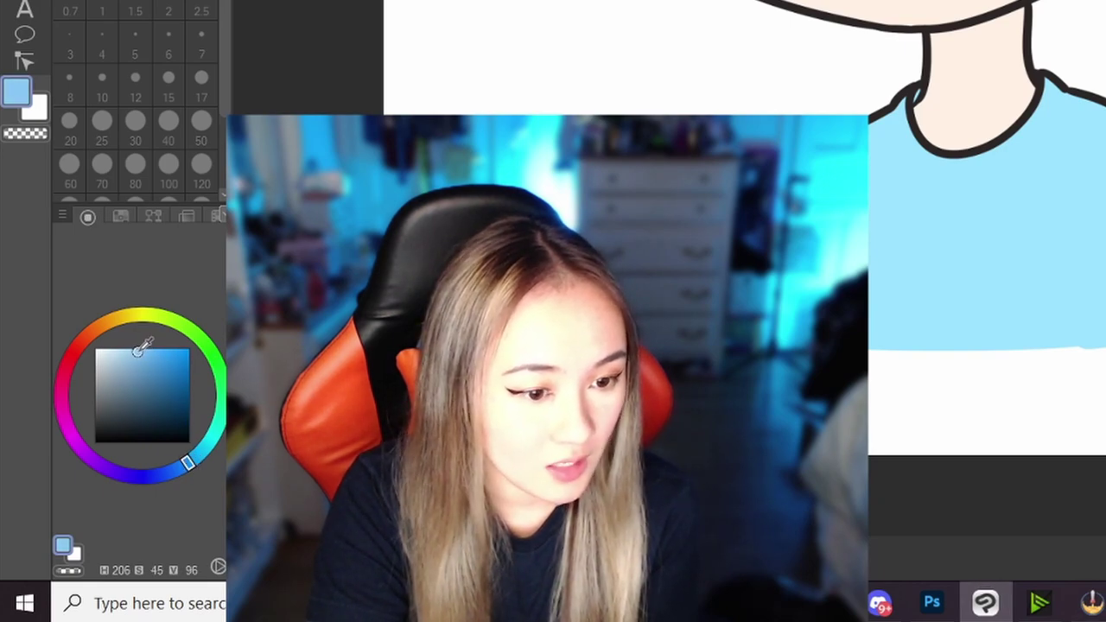
pyautogui.moveTo(138, 352); pyautogui.dragTo(145, 355)
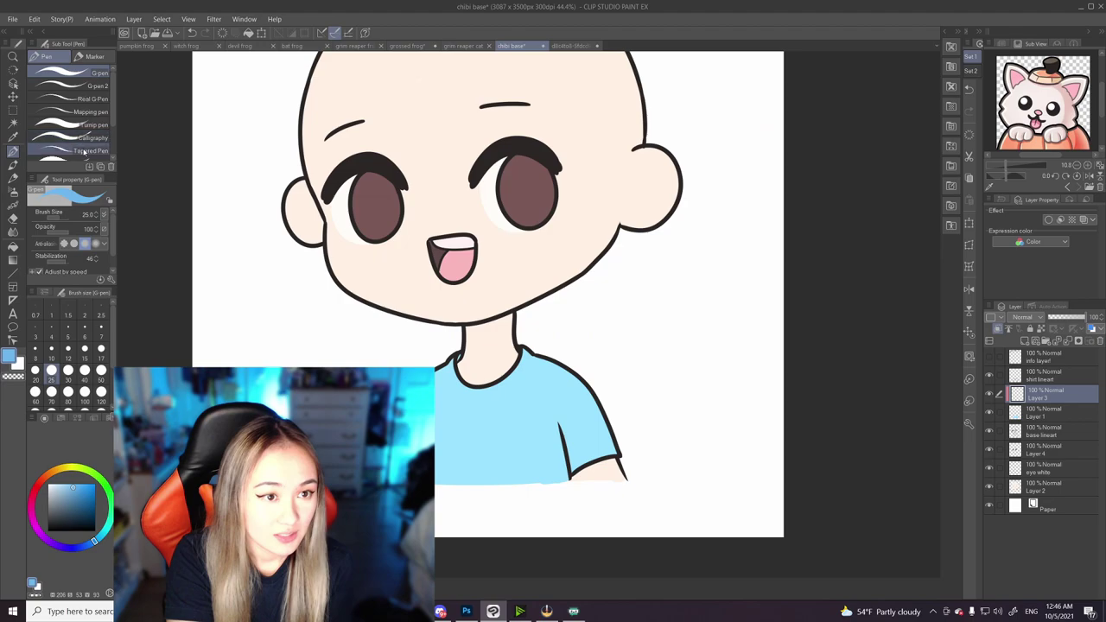
# Draw two blue light-direction arrows beside the head on a new layer above the shirt line art, using brush size 40.
pyautogui.click(85, 370)
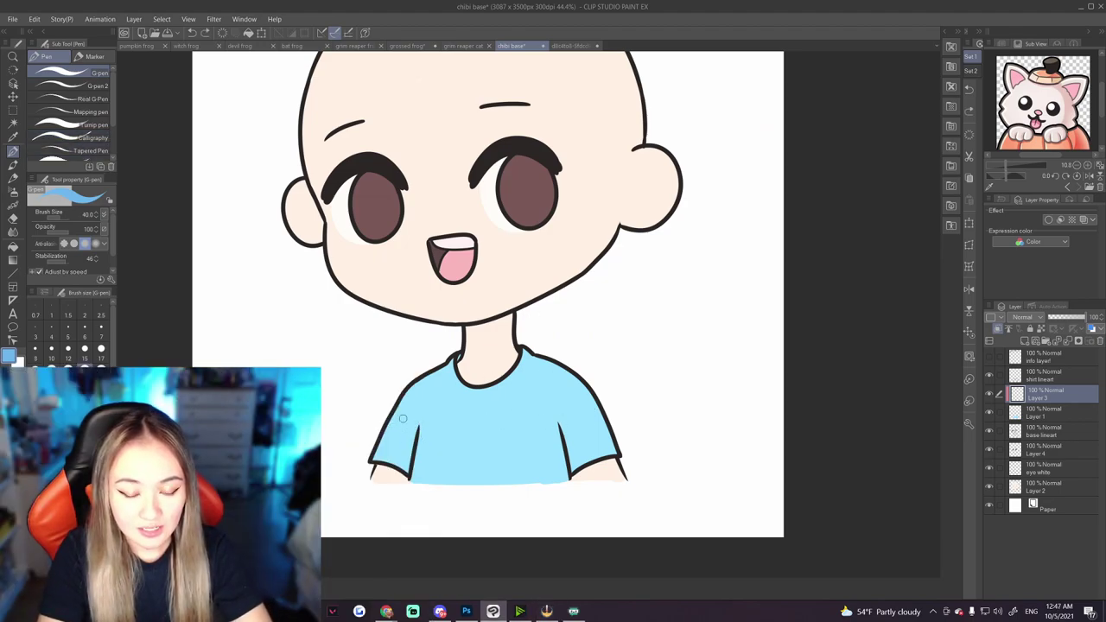
pyautogui.hotkey('ctrl', 'shift', 'n')
pyautogui.moveTo(221, 207); pyautogui.dragTo(289, 297)
pyautogui.moveTo(232, 84); pyautogui.dragTo(271, 117)
pyautogui.moveTo(246, 109); pyautogui.dragTo(271, 118)
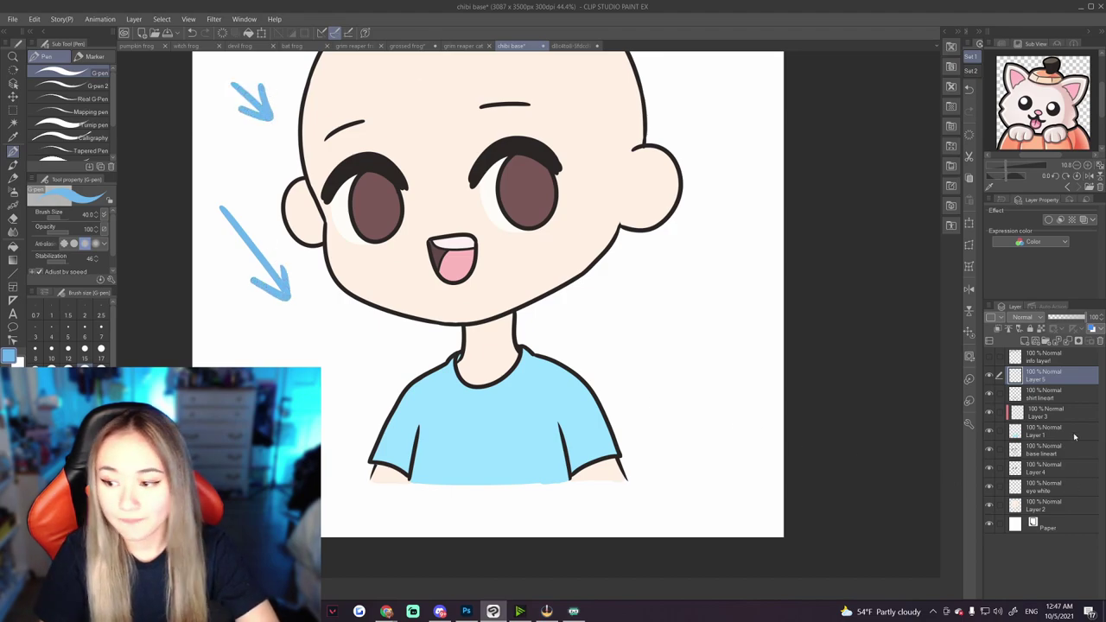
# Shade the shirt's collar and sleeves on its clipped shading layer, and clip another new layer above it.
pyautogui.click(1065, 412)
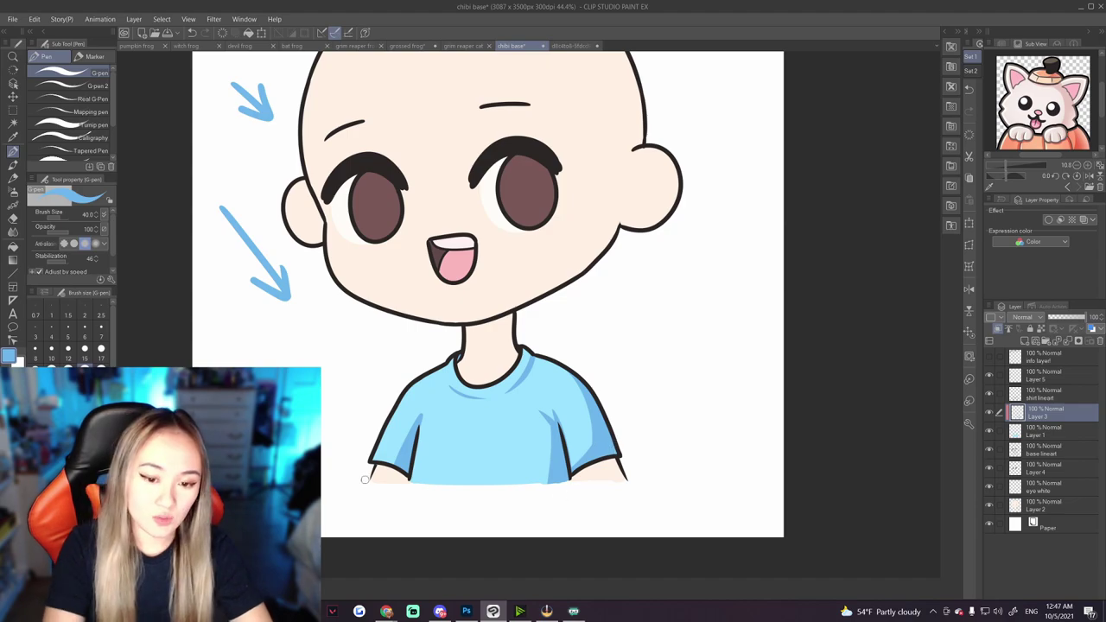
pyautogui.click(998, 329)
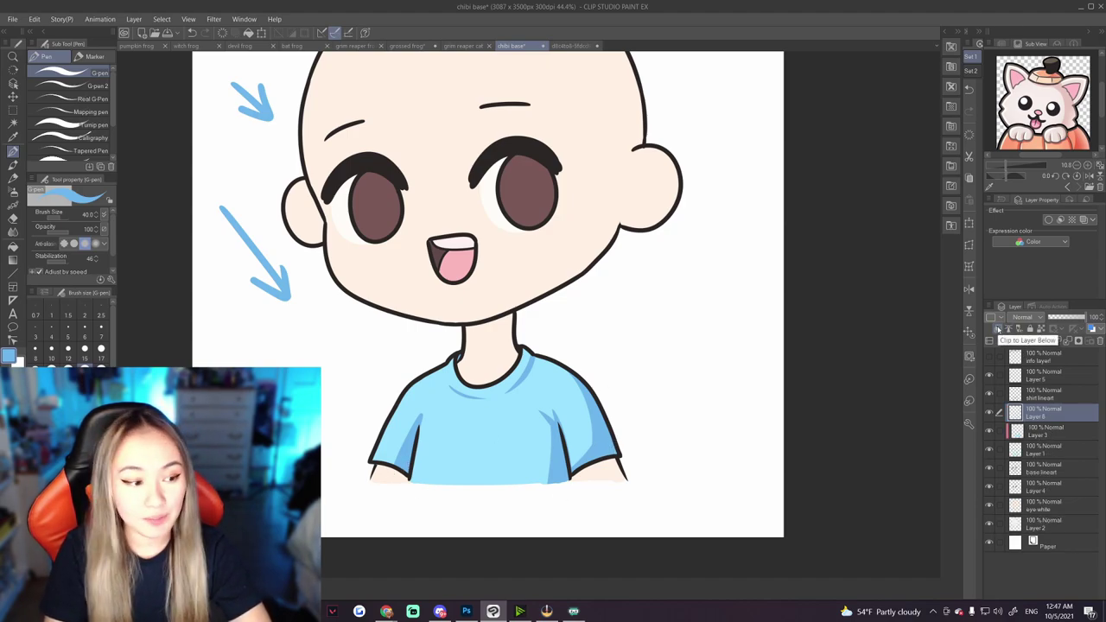
pyautogui.click(998, 329)
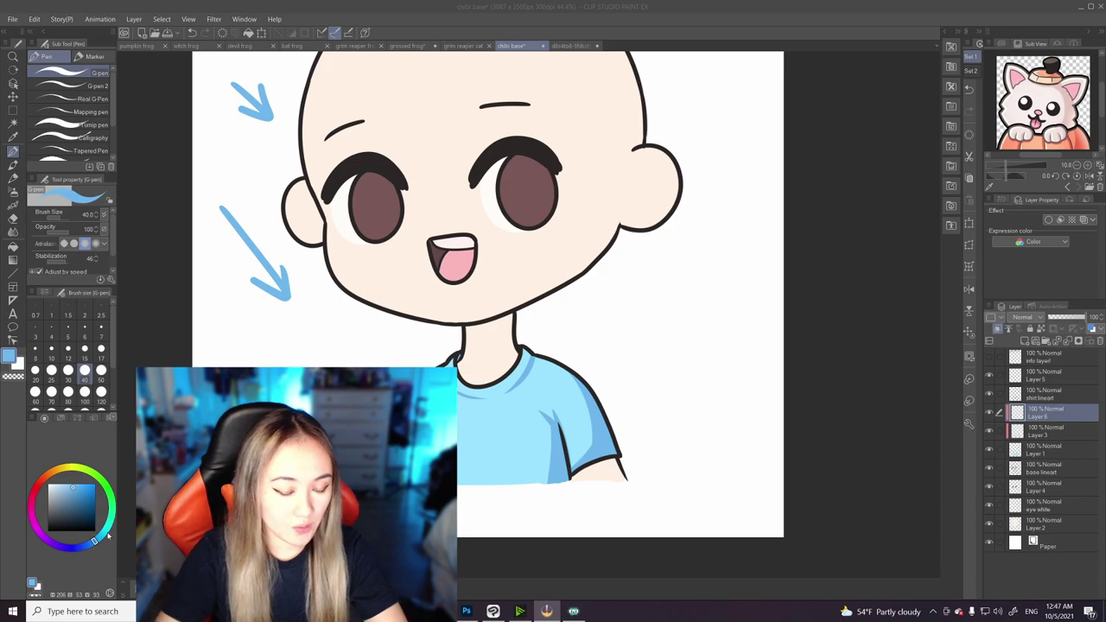
# Sample the shirt's light blue, shift it to a paler cyan and paint highlights on the shirt's collar and sleeves.
pyautogui.click(13, 136)
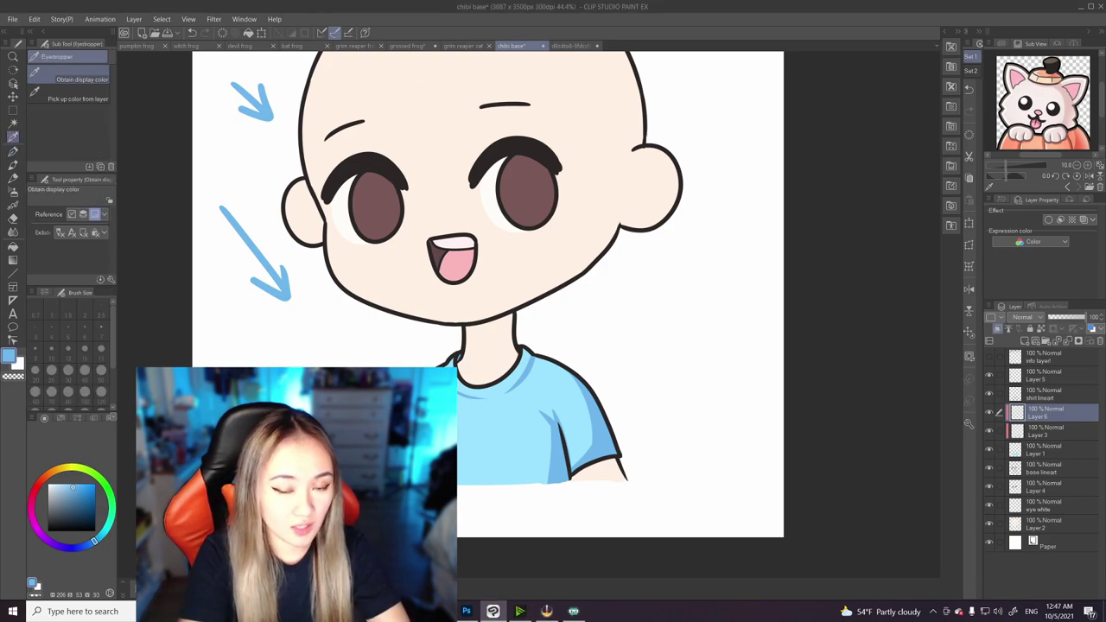
pyautogui.click(13, 165)
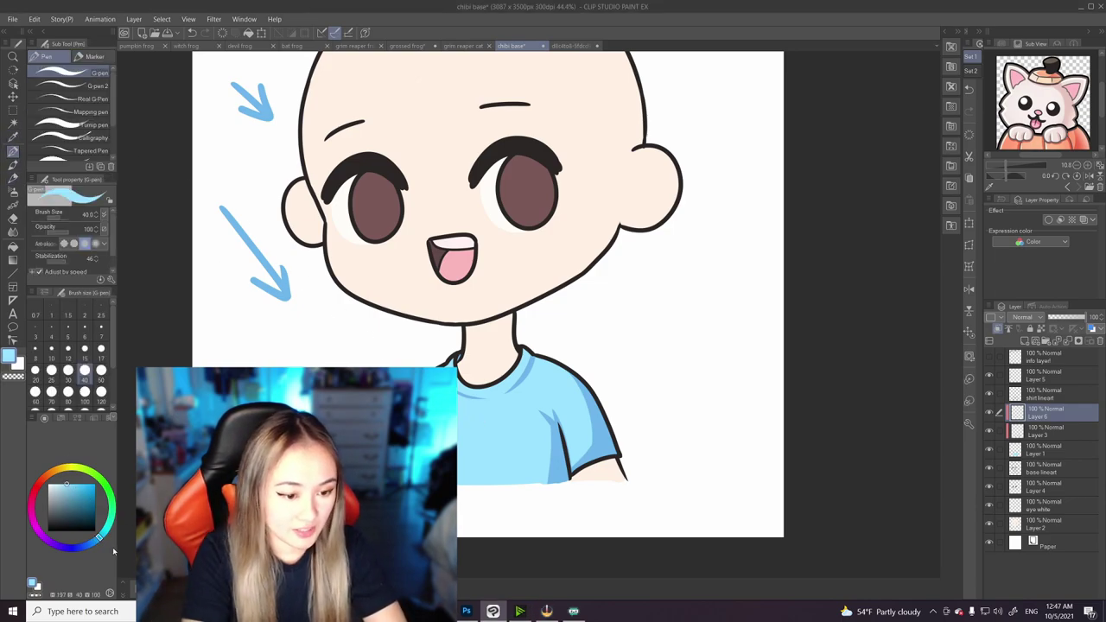
pyautogui.click(100, 536)
pyautogui.moveTo(198, 452)
pyautogui.mouseDown()
pyautogui.moveTo(174, 469)
pyautogui.moveTo(205, 446)
pyautogui.mouseUp()
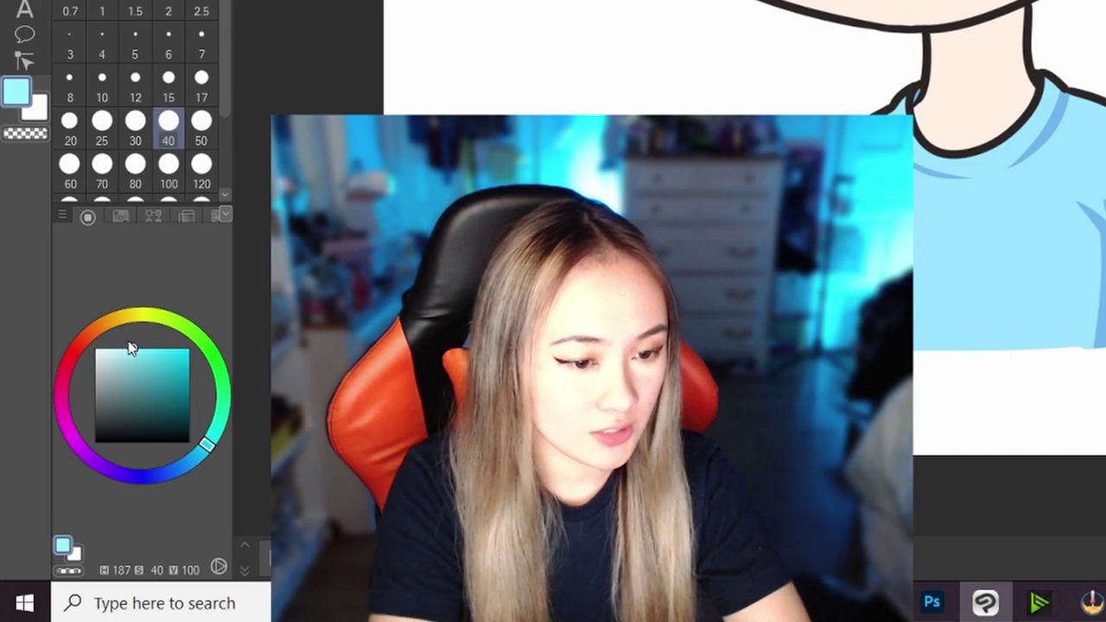
pyautogui.moveTo(132, 349); pyautogui.dragTo(122, 348)
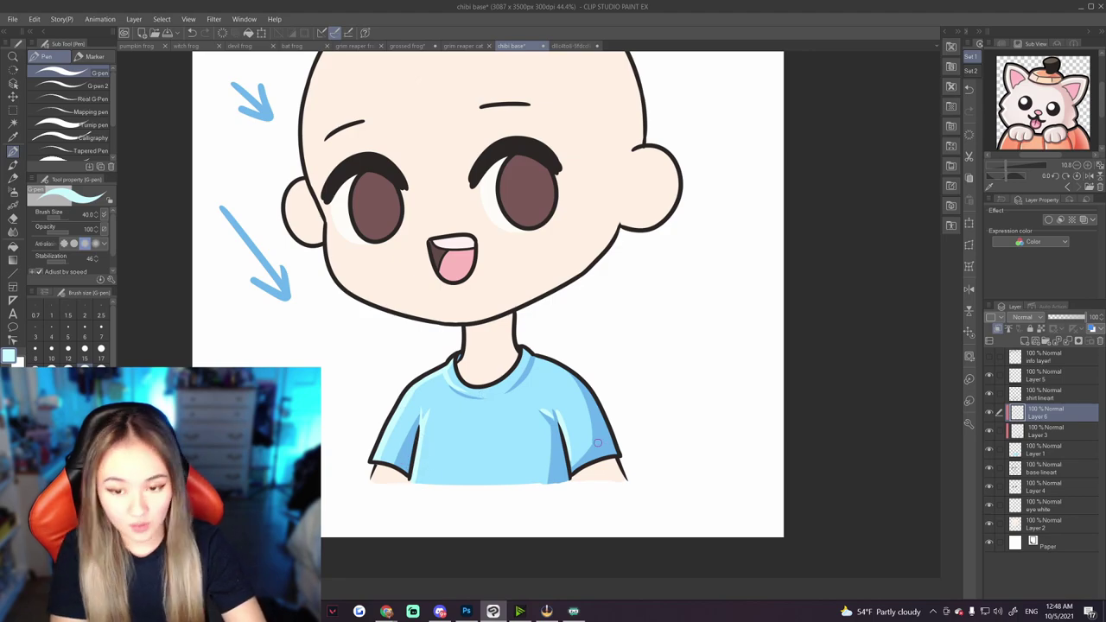
pyautogui.scroll(-5, 578, 468)
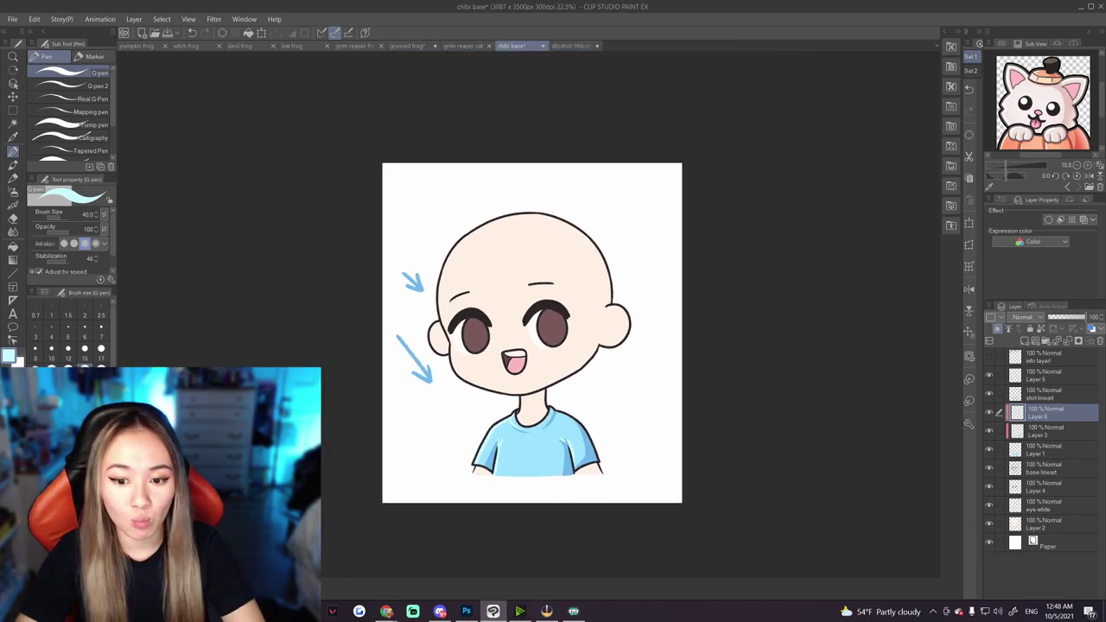
pyautogui.scroll(-5, 499, 401)
pyautogui.scroll(6, 514, 401)
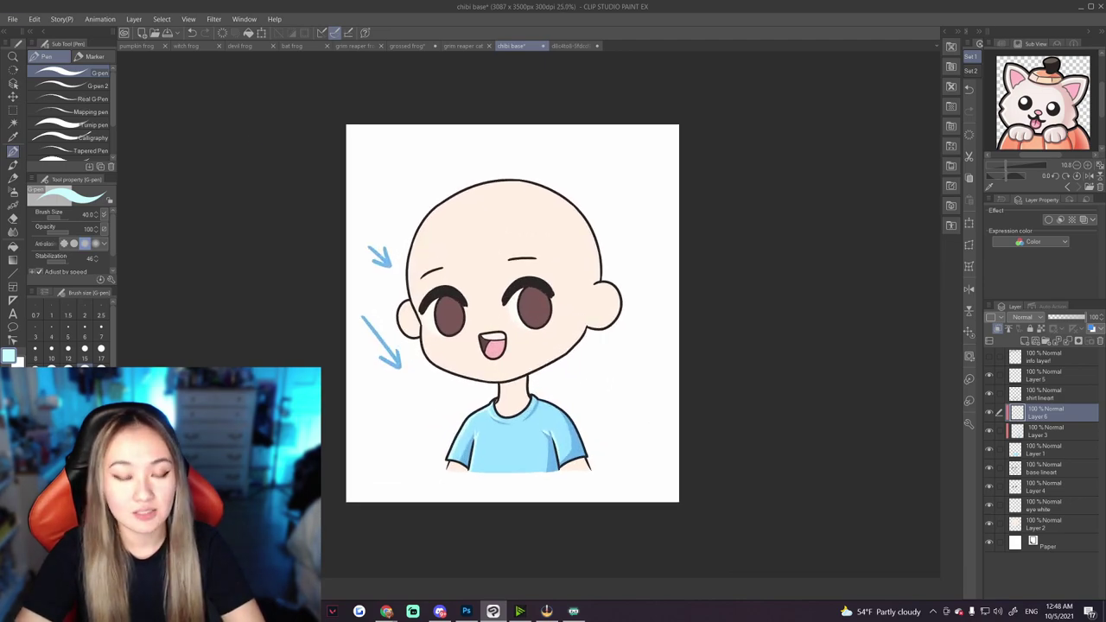
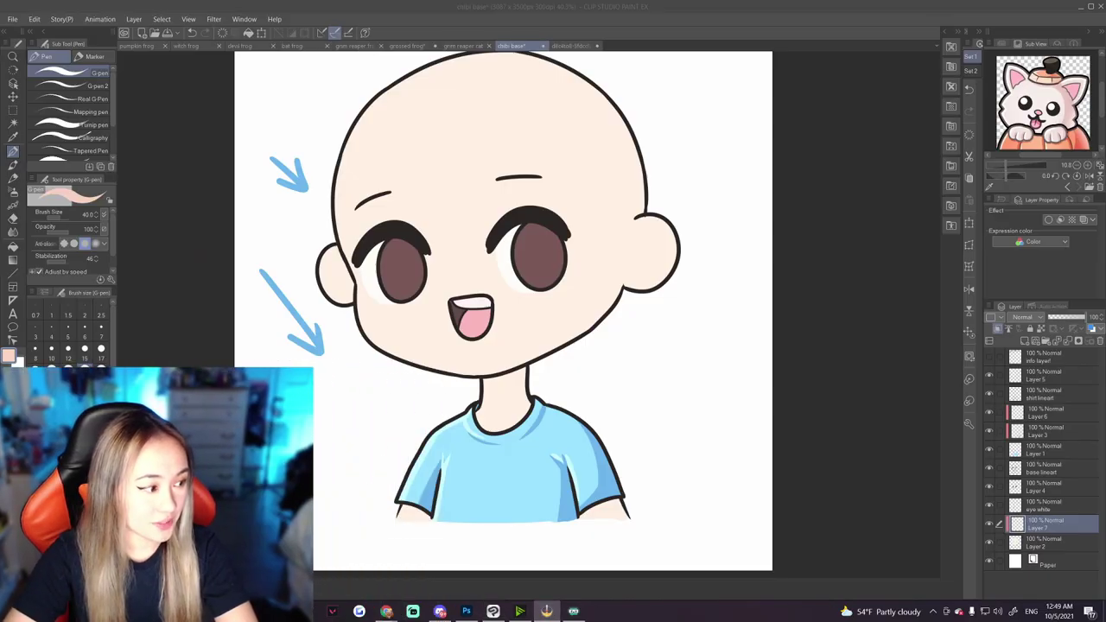
# Adjust the pink skin shadow colour and shade the neck, arms and left-hand ear on the clipped skin layer with brush size 50.
pyautogui.scroll(-4, 343, 434)
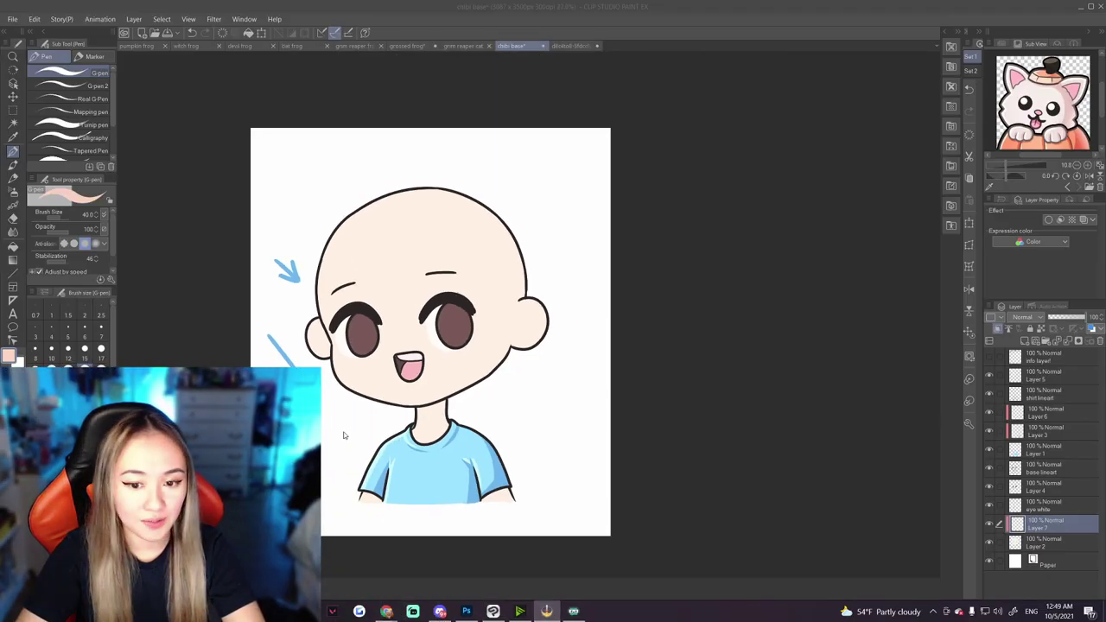
pyautogui.scroll(2, 342, 434)
pyautogui.click(300, 305)
pyautogui.press(']')
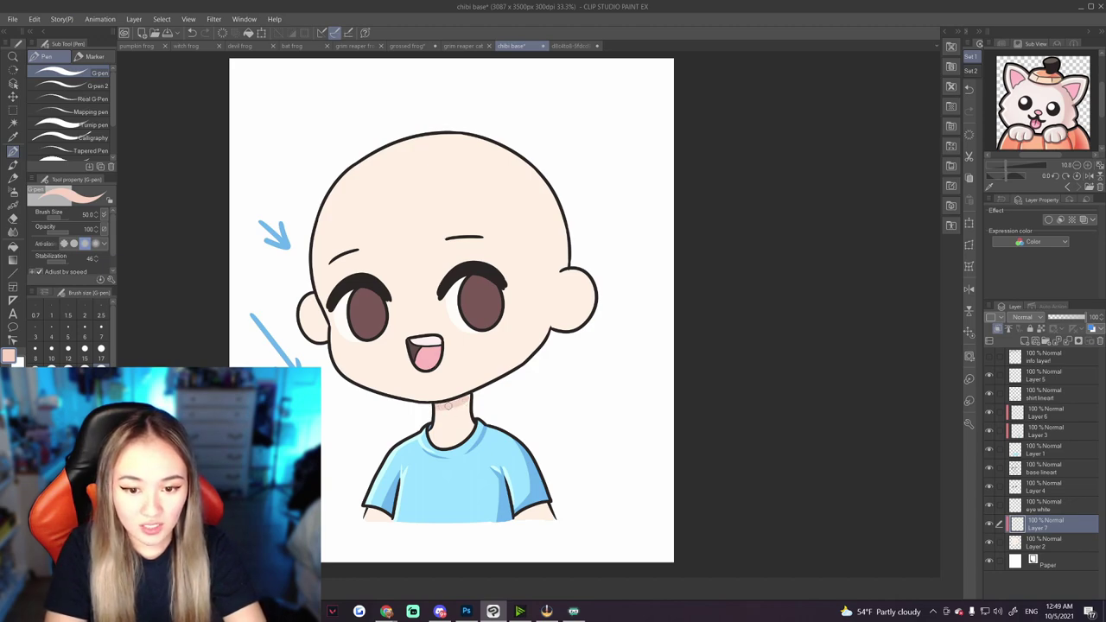
pyautogui.moveTo(62, 524); pyautogui.dragTo(71, 524)
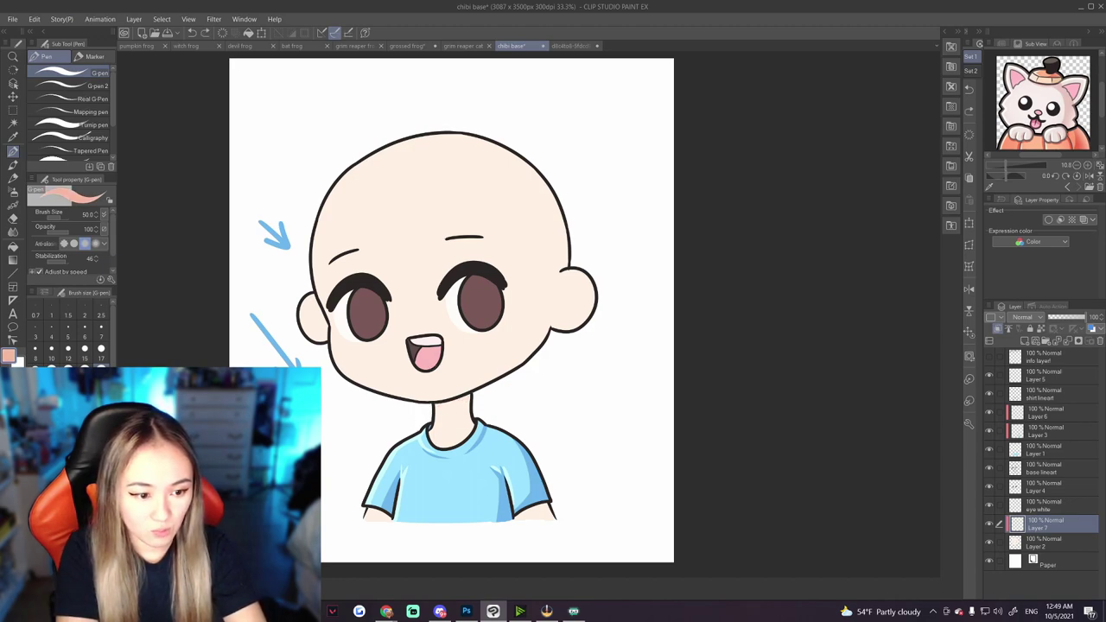
pyautogui.click(64, 521)
pyautogui.moveTo(435, 405); pyautogui.dragTo(473, 403)
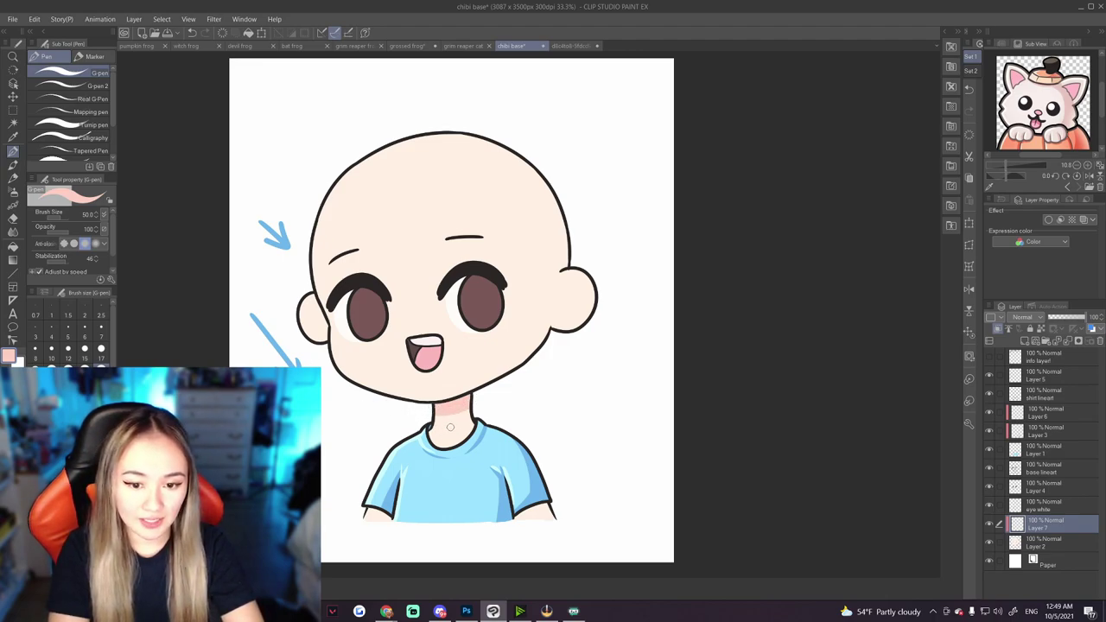
pyautogui.moveTo(456, 415)
pyautogui.mouseDown()
pyautogui.moveTo(444, 436)
pyautogui.moveTo(470, 404)
pyautogui.moveTo(455, 438)
pyautogui.mouseUp()
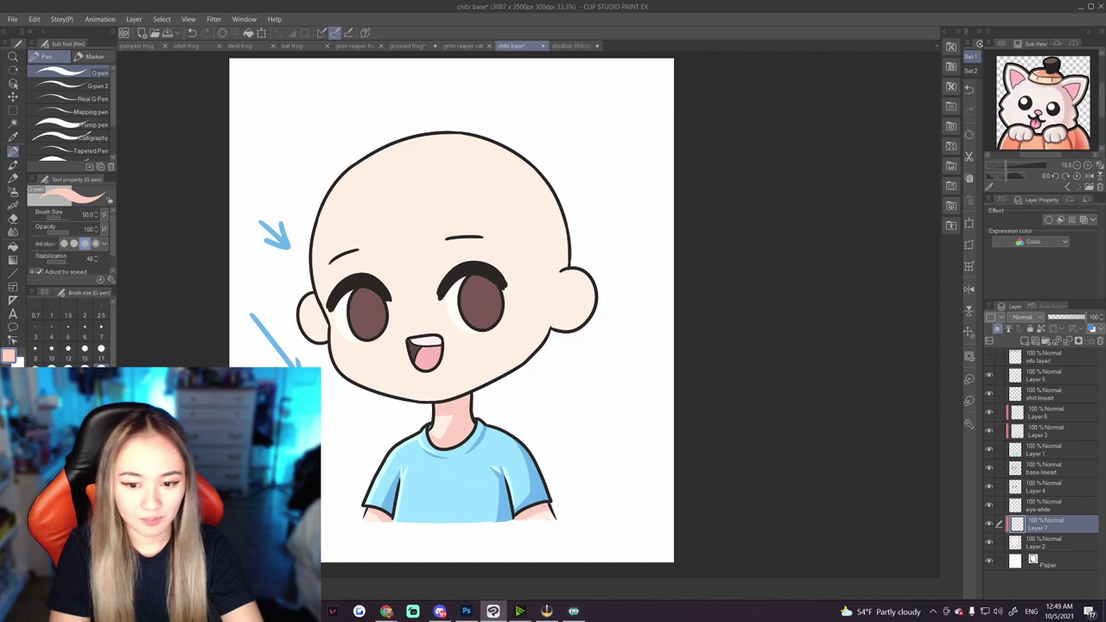
pyautogui.moveTo(541, 515); pyautogui.dragTo(563, 516)
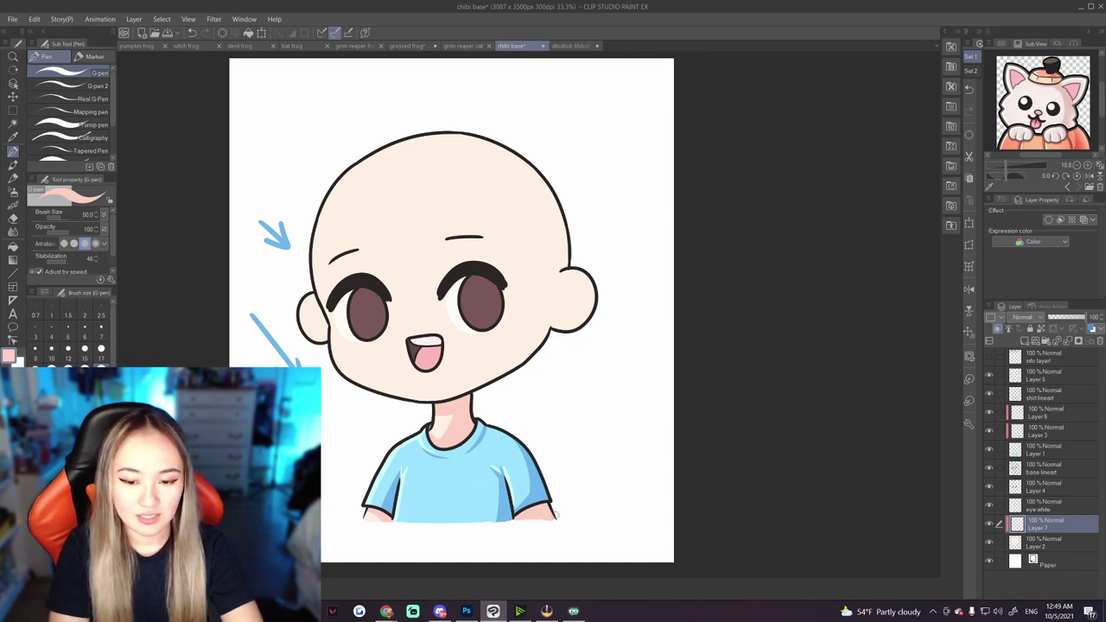
pyautogui.moveTo(309, 293); pyautogui.dragTo(323, 341)
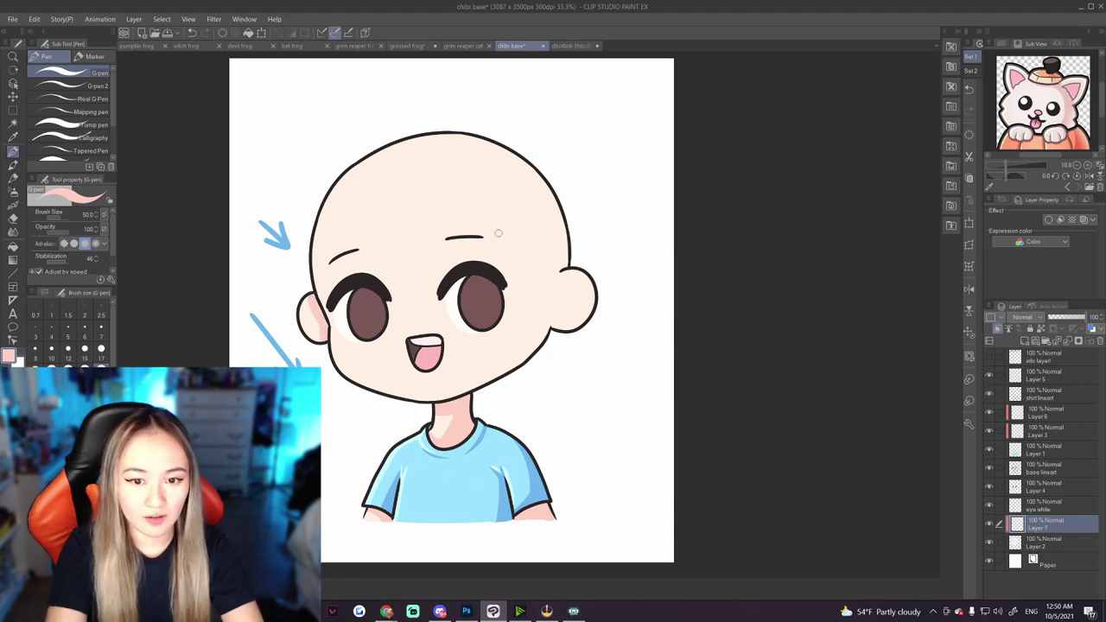
pyautogui.moveTo(488, 381); pyautogui.dragTo(529, 326)
pyautogui.hotkey('ctrl', 'z')
pyautogui.click(36, 396)
pyautogui.moveTo(507, 151); pyautogui.dragTo(520, 312)
pyautogui.hotkey('ctrl', 'z')
pyautogui.moveTo(492, 135)
pyautogui.mouseDown()
pyautogui.moveTo(542, 207)
pyautogui.moveTo(509, 350)
pyautogui.moveTo(530, 329)
pyautogui.moveTo(476, 369)
pyautogui.moveTo(475, 386)
pyautogui.moveTo(464, 383)
pyautogui.moveTo(472, 389)
pyautogui.moveTo(442, 399)
pyautogui.moveTo(527, 331)
pyautogui.mouseUp()
pyautogui.hotkey('ctrl', 'z')
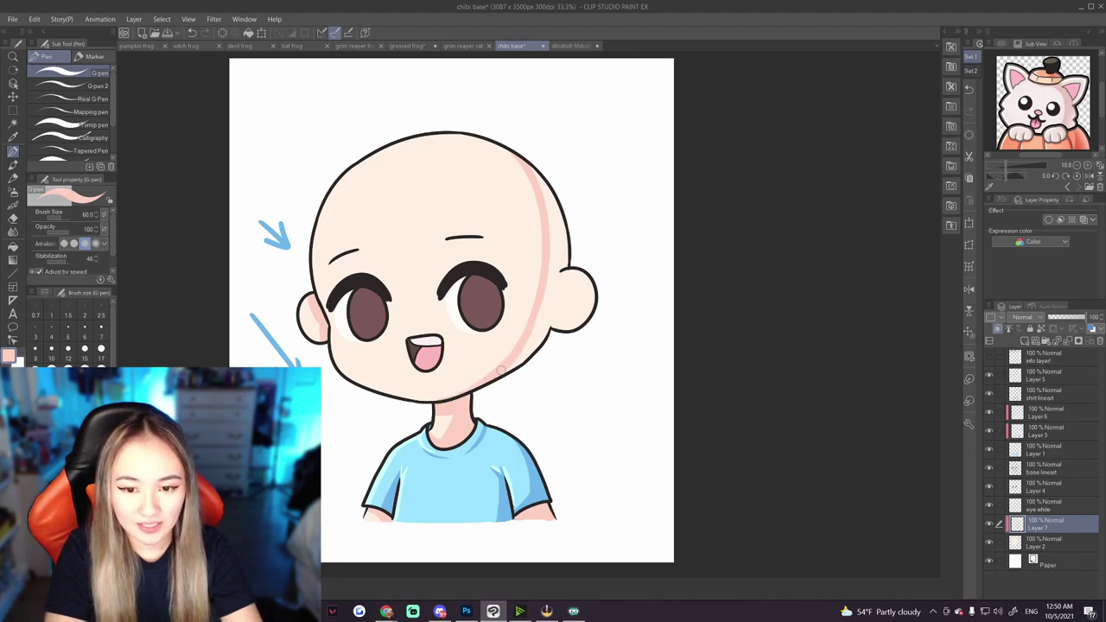
# Fill in the pink shadow along the right side of the face and add shadows above both eyes.
pyautogui.moveTo(549, 325); pyautogui.dragTo(567, 240)
pyautogui.moveTo(541, 321)
pyautogui.mouseDown()
pyautogui.moveTo(556, 280)
pyautogui.moveTo(530, 327)
pyautogui.moveTo(549, 264)
pyautogui.moveTo(527, 340)
pyautogui.moveTo(541, 304)
pyautogui.moveTo(502, 250)
pyautogui.moveTo(554, 208)
pyautogui.moveTo(544, 181)
pyautogui.mouseUp()
pyautogui.click(68, 395)
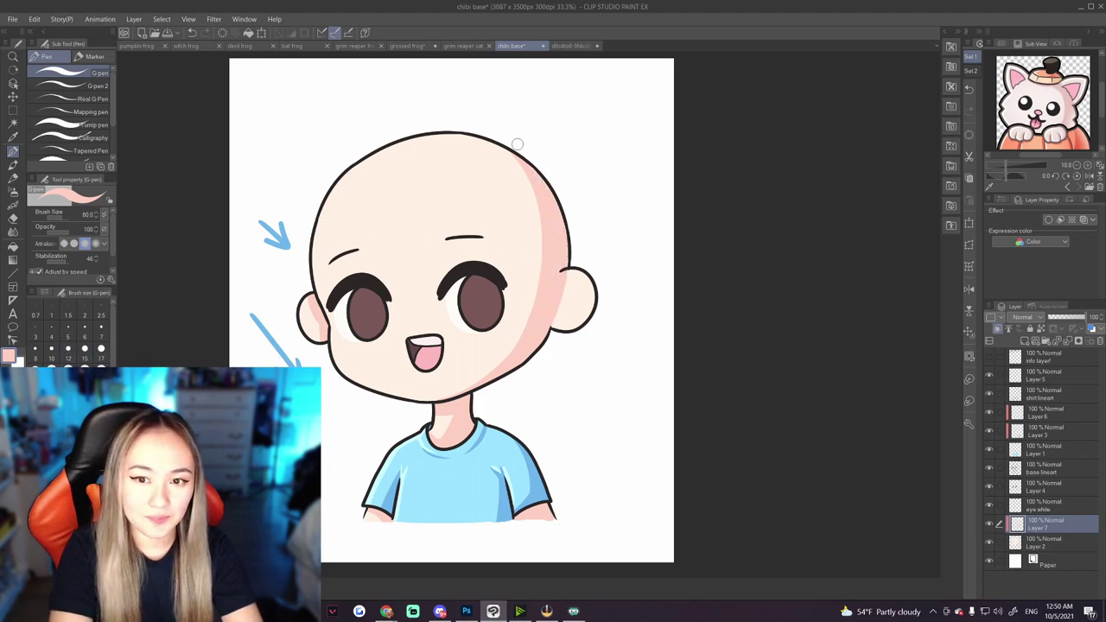
pyautogui.click(35, 394)
pyautogui.moveTo(325, 294)
pyautogui.mouseDown()
pyautogui.moveTo(362, 271)
pyautogui.moveTo(385, 289)
pyautogui.moveTo(461, 272)
pyautogui.moveTo(438, 290)
pyautogui.moveTo(466, 259)
pyautogui.moveTo(505, 280)
pyautogui.mouseUp()
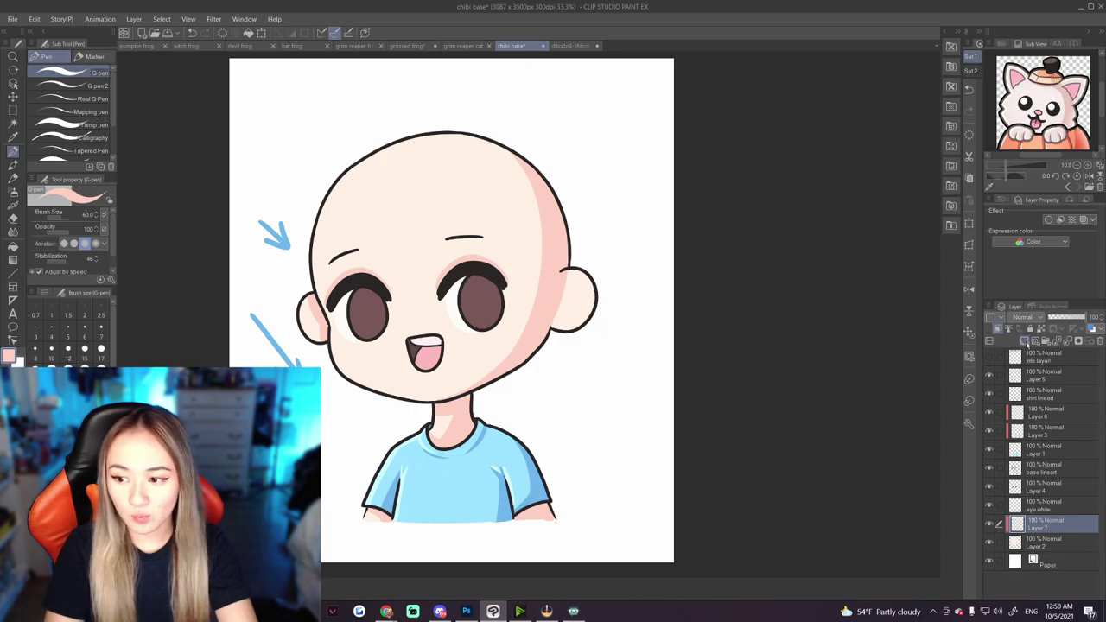
# Clip a new layer above the skin shading and highlight the skin in near-white cream, about H 41, S 3, V 100.
pyautogui.click(1025, 341)
pyautogui.click(998, 330)
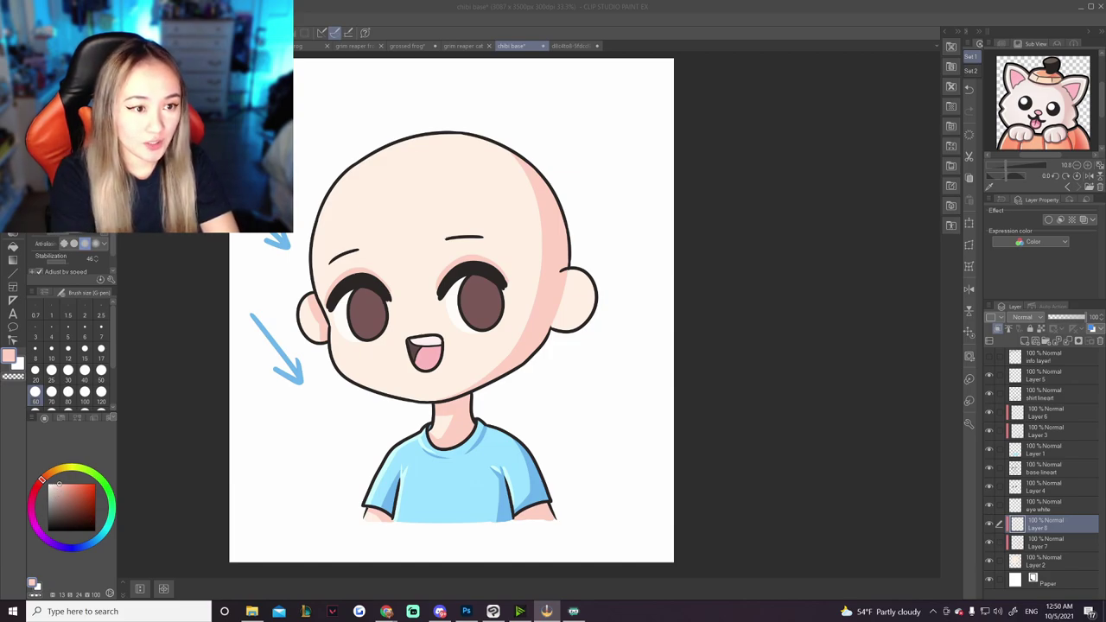
pyautogui.hotkey('alt', 'Tab')
pyautogui.keyDown('alt'); pyautogui.click(422, 201); pyautogui.keyUp('alt')
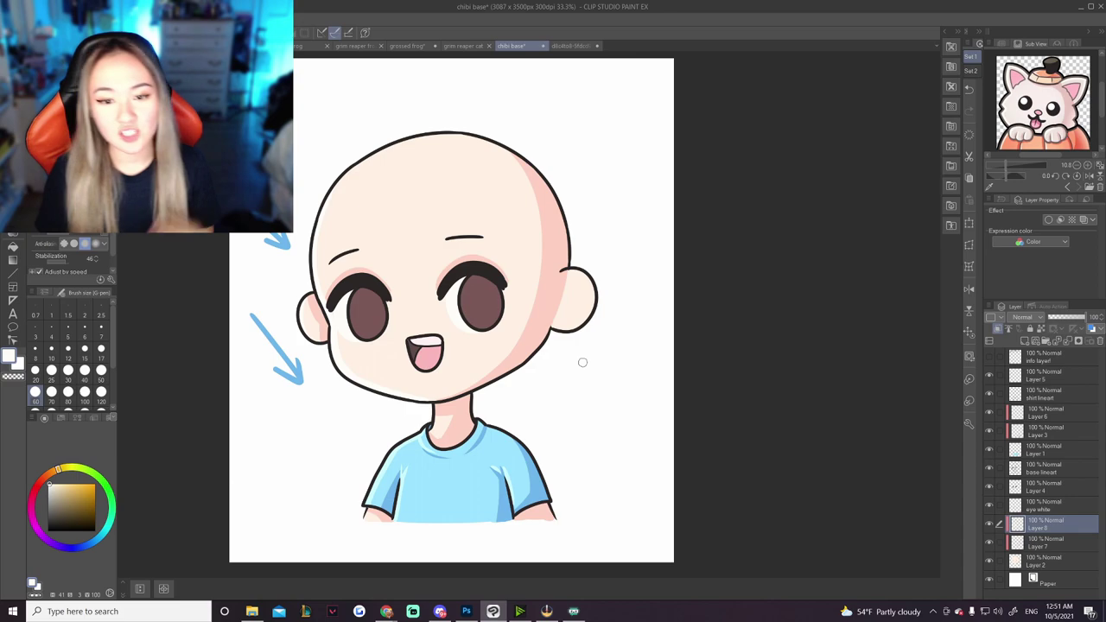
# Clip a new layer to the eye colour layer (Layer 4), sample the iris brown and deepen it to a dark plum.
pyautogui.click(1053, 487)
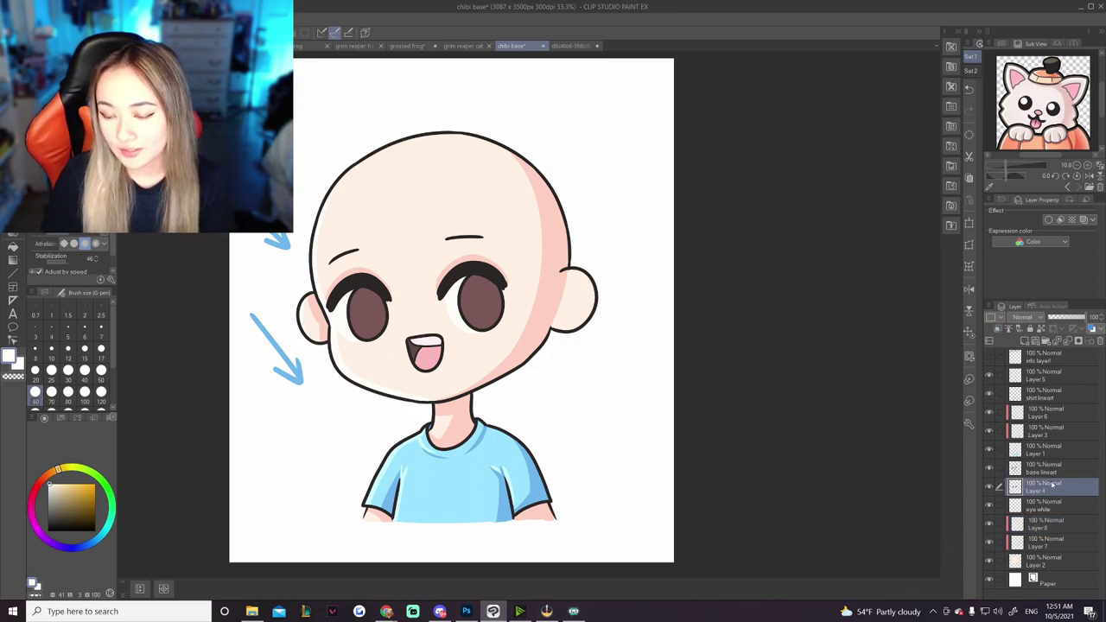
pyautogui.click(1025, 341)
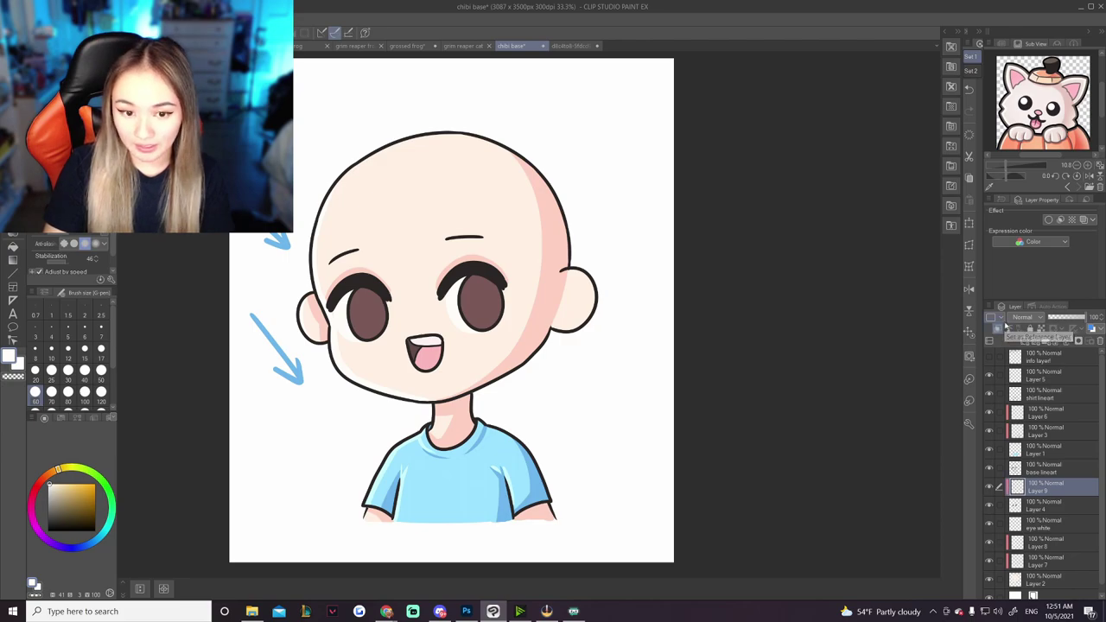
pyautogui.press('i')
pyautogui.click(378, 306)
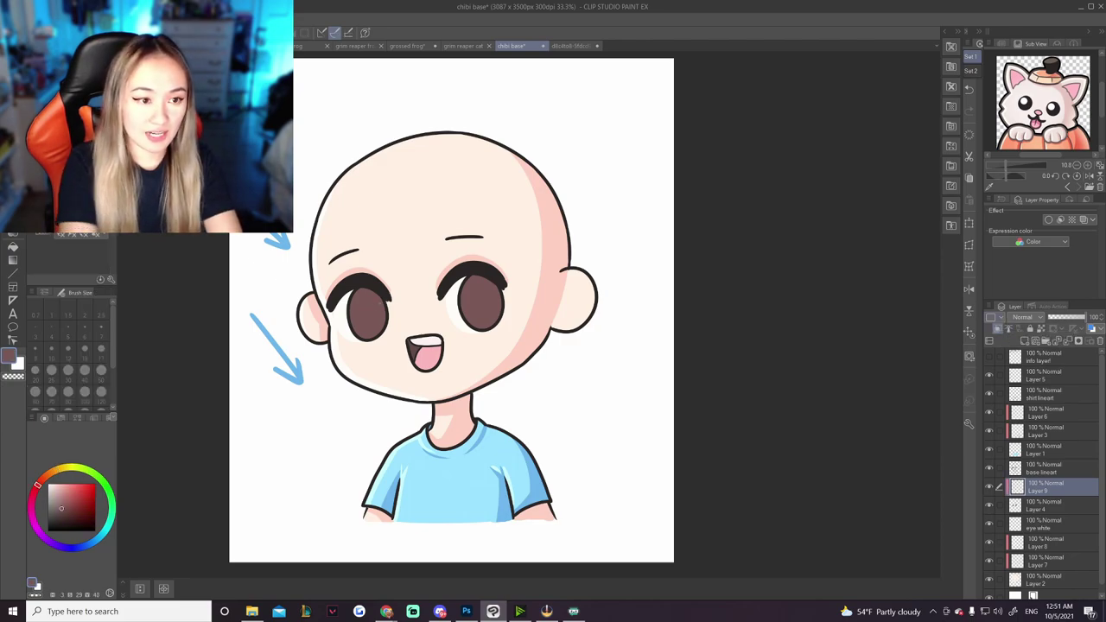
pyautogui.press('p')
pyautogui.click(53, 395)
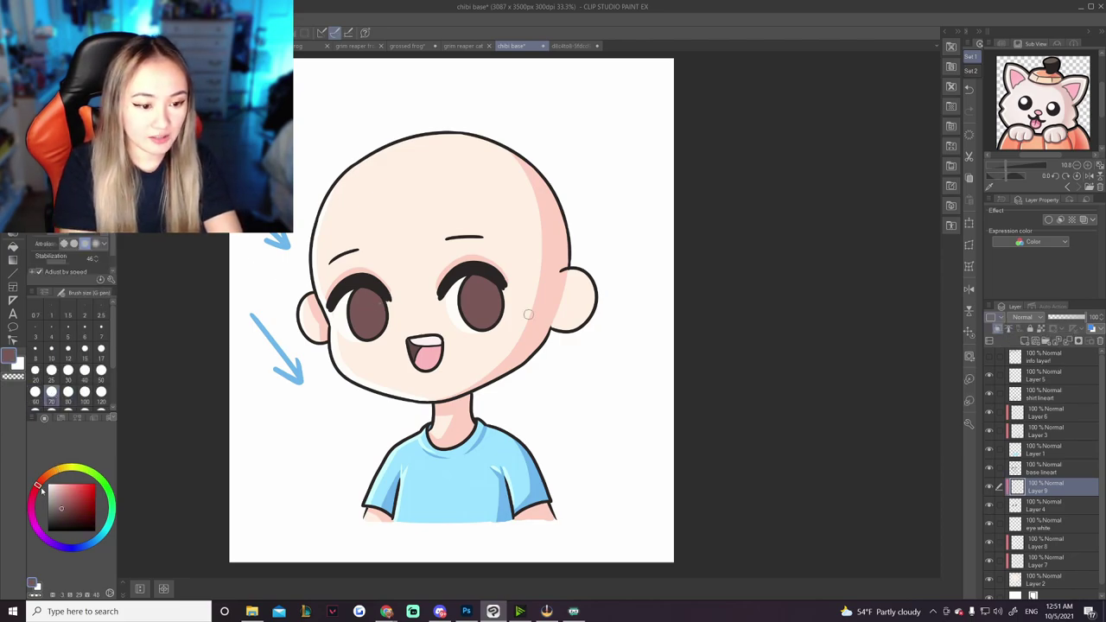
pyautogui.moveTo(37, 485)
pyautogui.mouseDown()
pyautogui.moveTo(44, 478)
pyautogui.moveTo(33, 494)
pyautogui.moveTo(72, 516)
pyautogui.mouseUp()
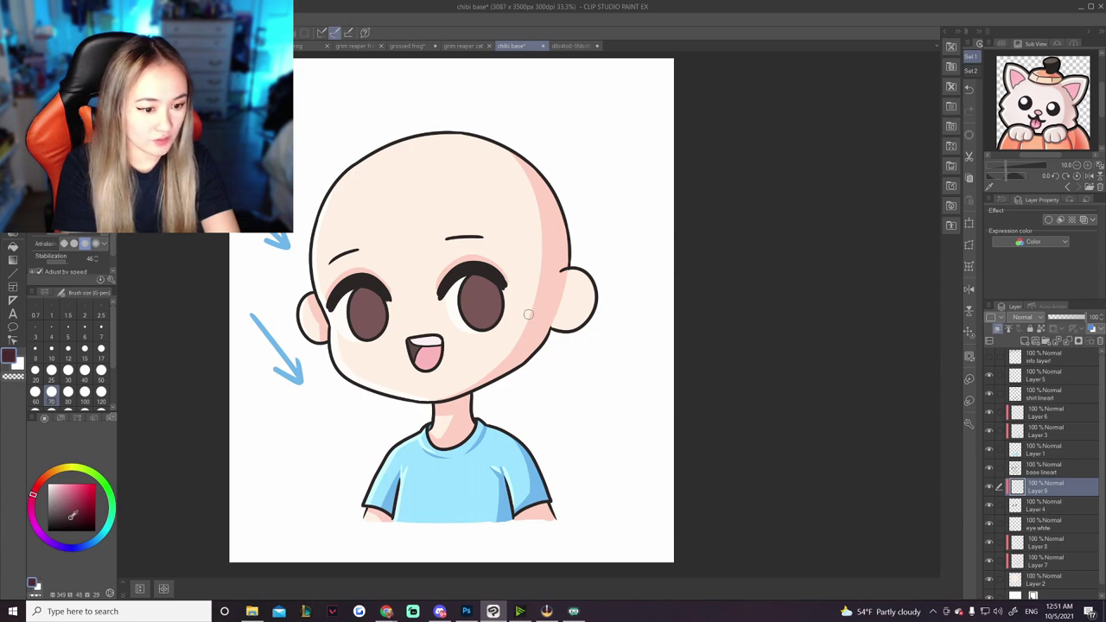
# Shade the upper half of both irises in dark plum and paint darker pupils at about H 349, S 39, V 27.
pyautogui.moveTo(344, 313)
pyautogui.mouseDown()
pyautogui.moveTo(408, 310)
pyautogui.moveTo(366, 311)
pyautogui.moveTo(364, 322)
pyautogui.moveTo(346, 307)
pyautogui.moveTo(392, 307)
pyautogui.moveTo(349, 302)
pyautogui.moveTo(379, 303)
pyautogui.mouseUp()
pyautogui.click(69, 392)
pyautogui.moveTo(455, 300)
pyautogui.mouseDown()
pyautogui.moveTo(519, 294)
pyautogui.moveTo(449, 284)
pyautogui.moveTo(489, 288)
pyautogui.mouseUp()
pyautogui.click(66, 517)
pyautogui.click(85, 369)
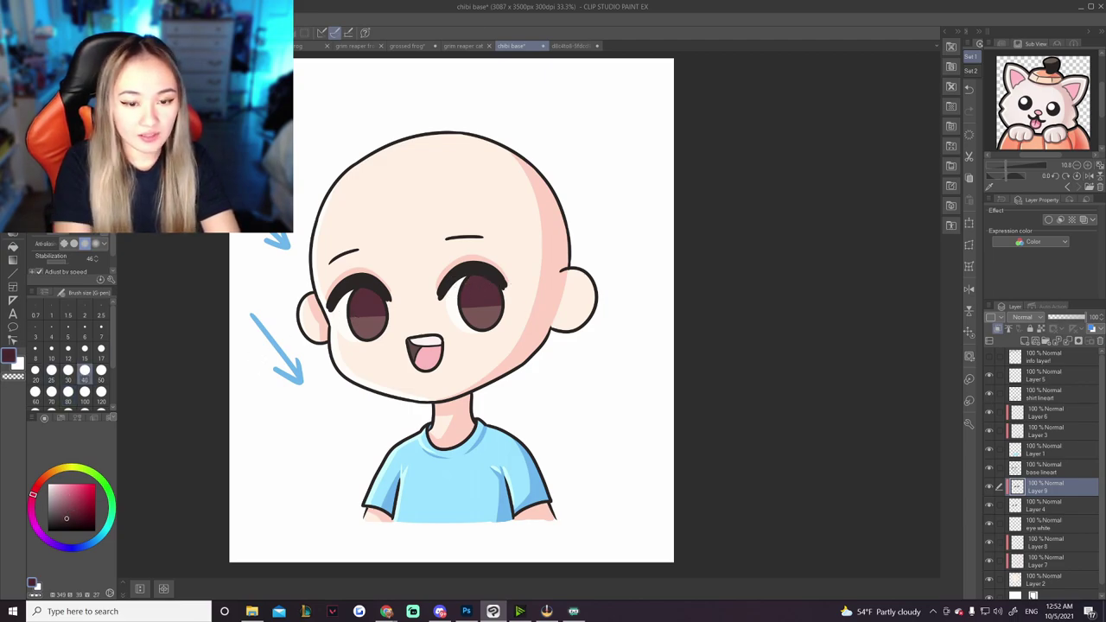
pyautogui.moveTo(370, 305)
pyautogui.mouseDown()
pyautogui.moveTo(364, 321)
pyautogui.moveTo(364, 309)
pyautogui.mouseUp()
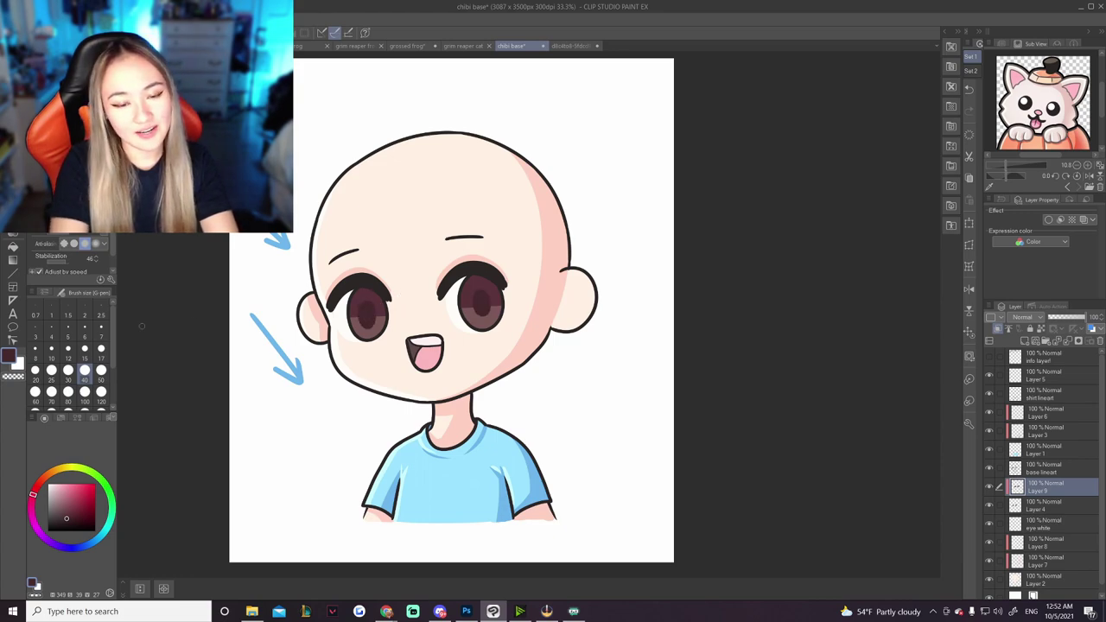
# Paint small salmon-pink light spots, about H 10, S 28, V 87, in the lower part of both irises.
pyautogui.moveTo(29, 491)
pyautogui.mouseDown()
pyautogui.moveTo(44, 483)
pyautogui.moveTo(68, 496)
pyautogui.moveTo(62, 488)
pyautogui.mouseUp()
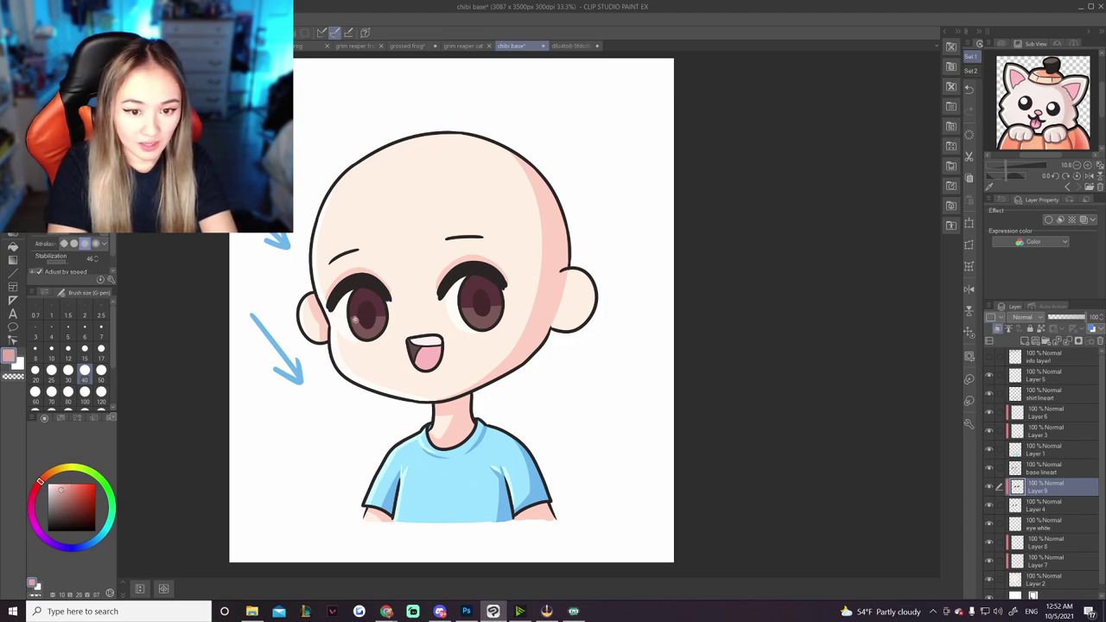
pyautogui.click(375, 324)
pyautogui.click(473, 313)
pyautogui.click(491, 311)
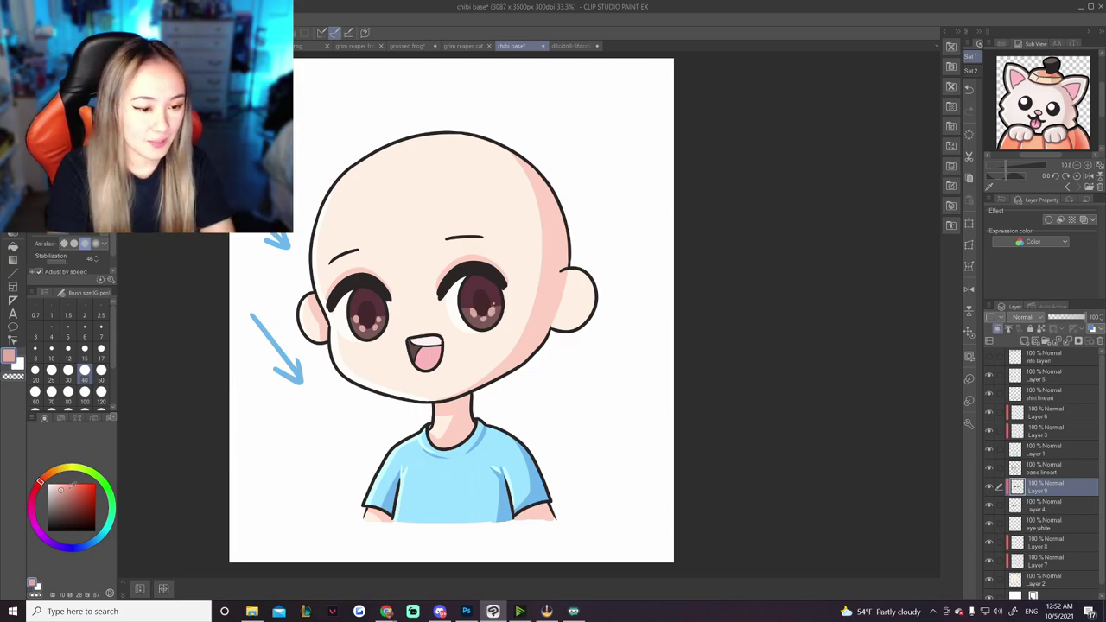
# Paint round white highlights inside both irises with a size 70 brush, the largest ones beside each pupil.
pyautogui.moveTo(60, 490); pyautogui.dragTo(47, 483)
pyautogui.click(52, 394)
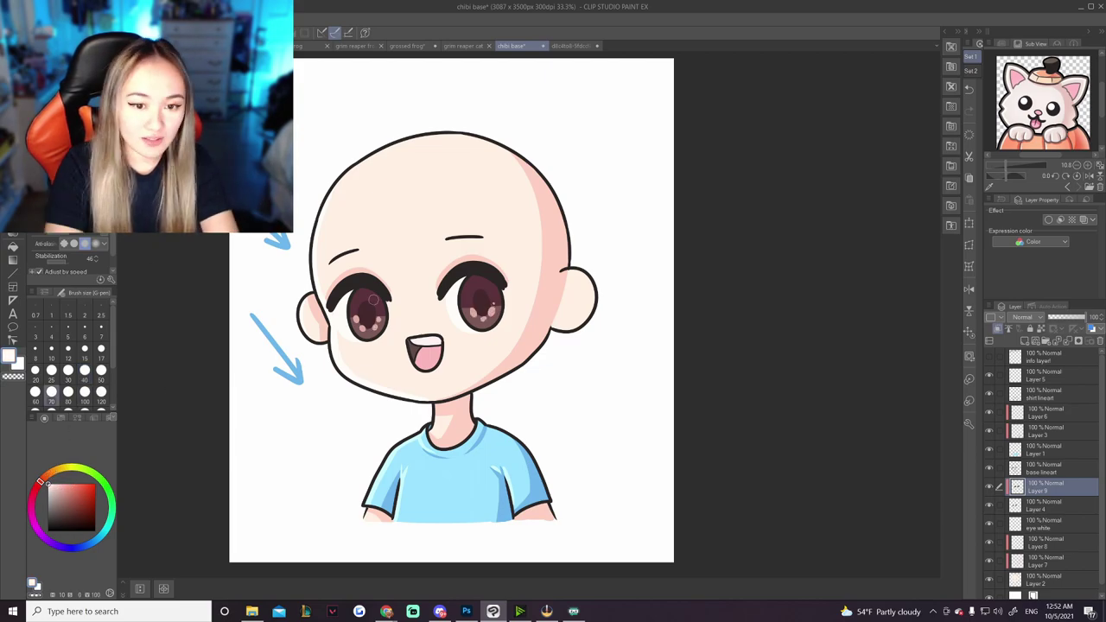
pyautogui.moveTo(373, 300); pyautogui.dragTo(375, 301)
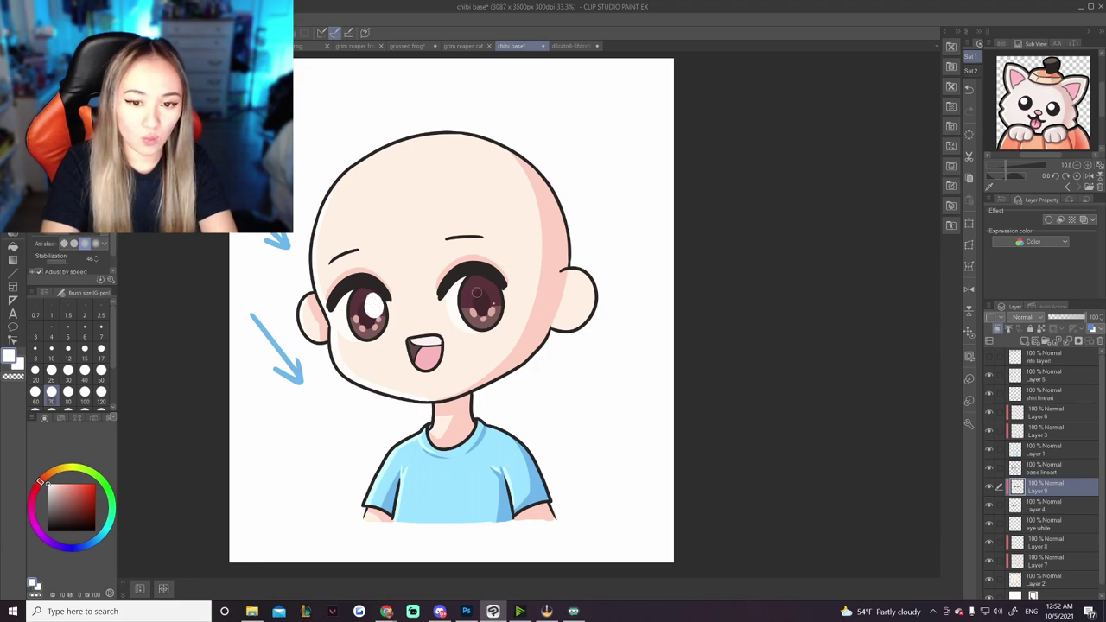
pyautogui.click(489, 295)
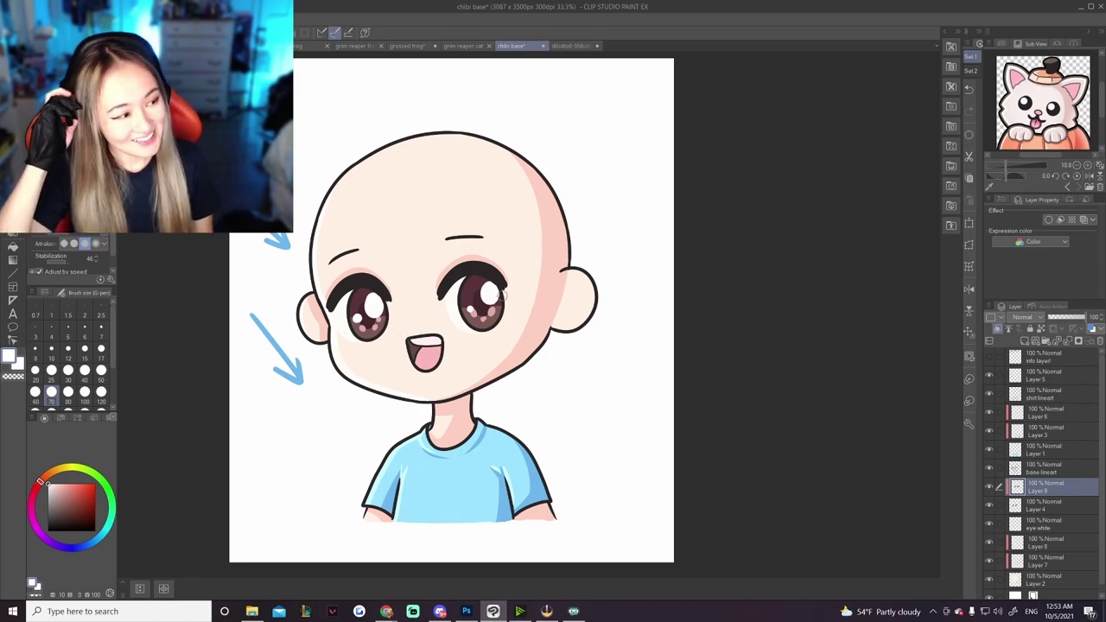
# Add a new layer above Layer 5 for the hair guide and choose a bright pink, about H 334, S 60, V 100.
pyautogui.scroll(-4, 605, 337)
pyautogui.scroll(1, 553, 346)
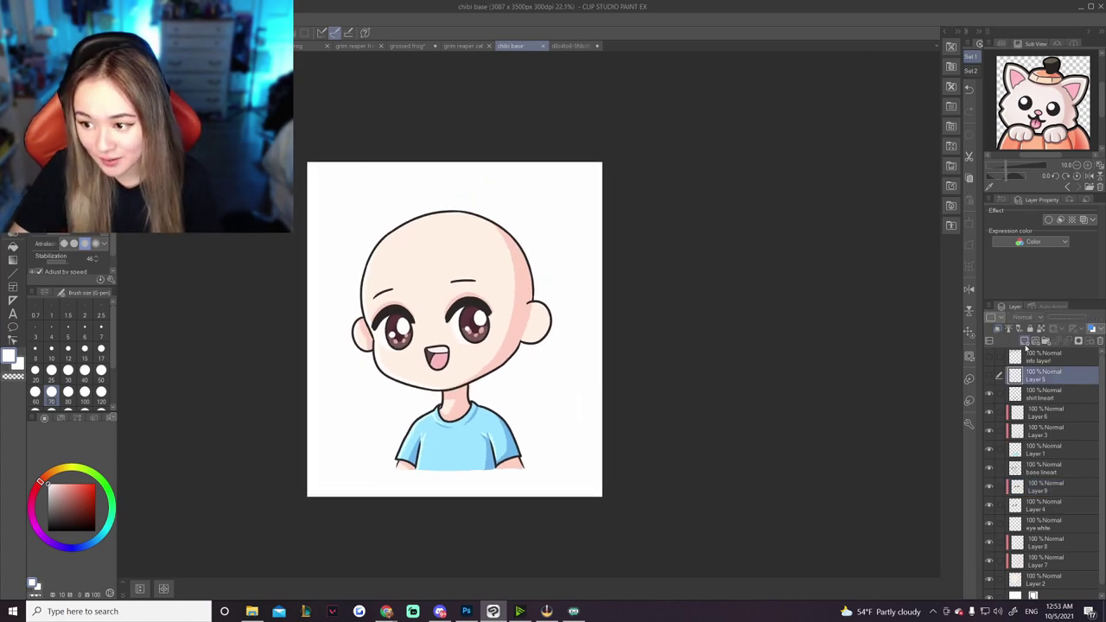
pyautogui.click(1025, 344)
pyautogui.scroll(-3, 470, 328)
pyautogui.scroll(4, 406, 302)
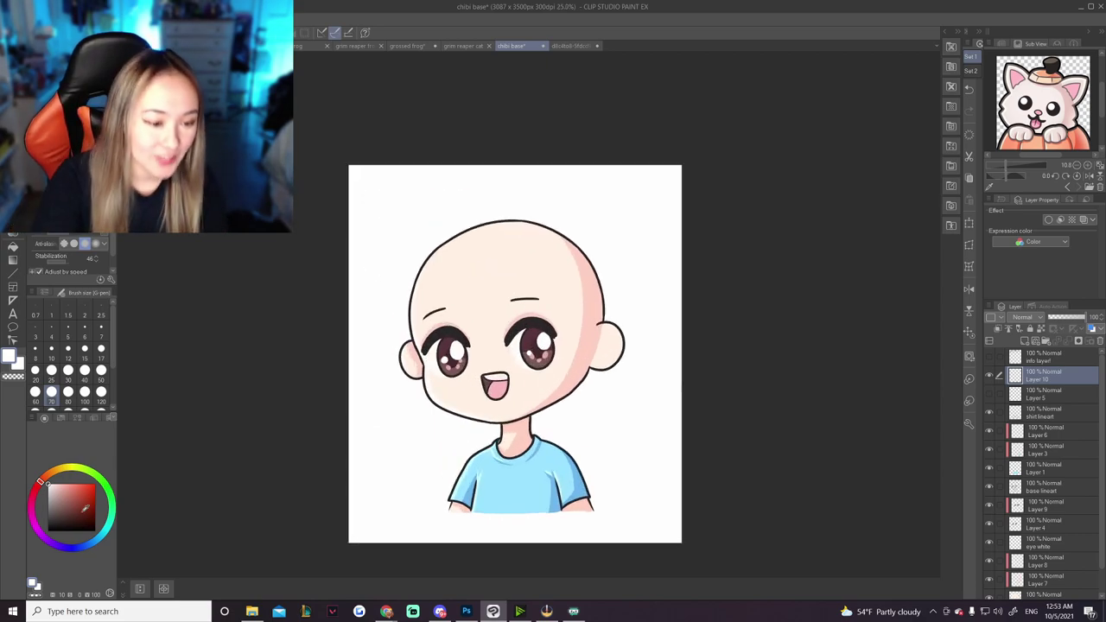
pyautogui.click(33, 505)
pyautogui.click(78, 480)
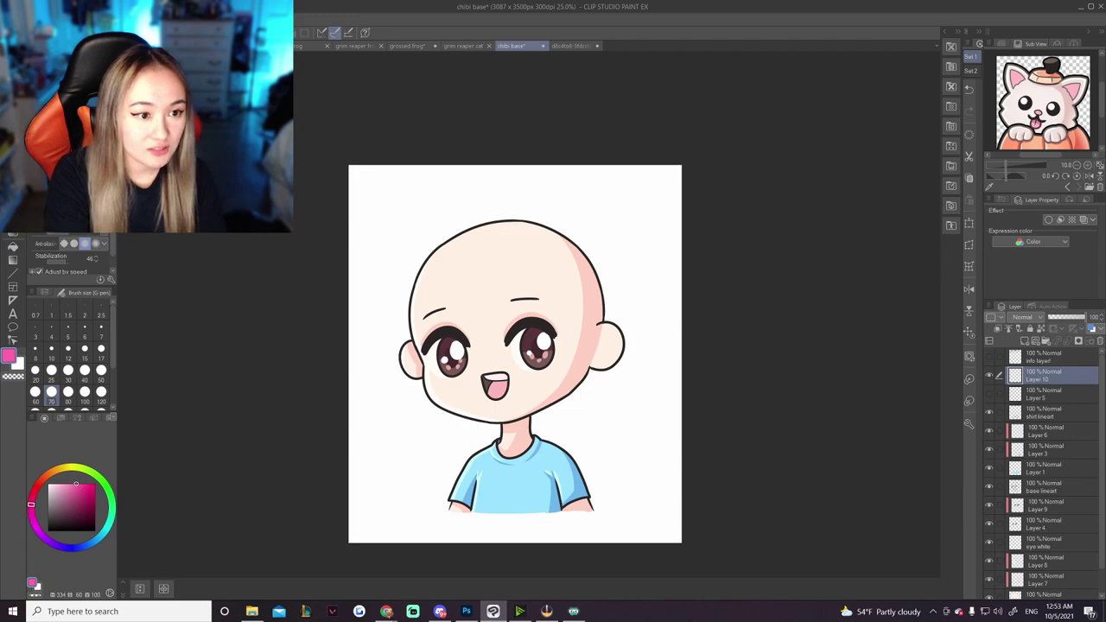
# Outline the bangs area over the forehead in pink with a size 60 brush and letter it "bangs".
pyautogui.press('p')
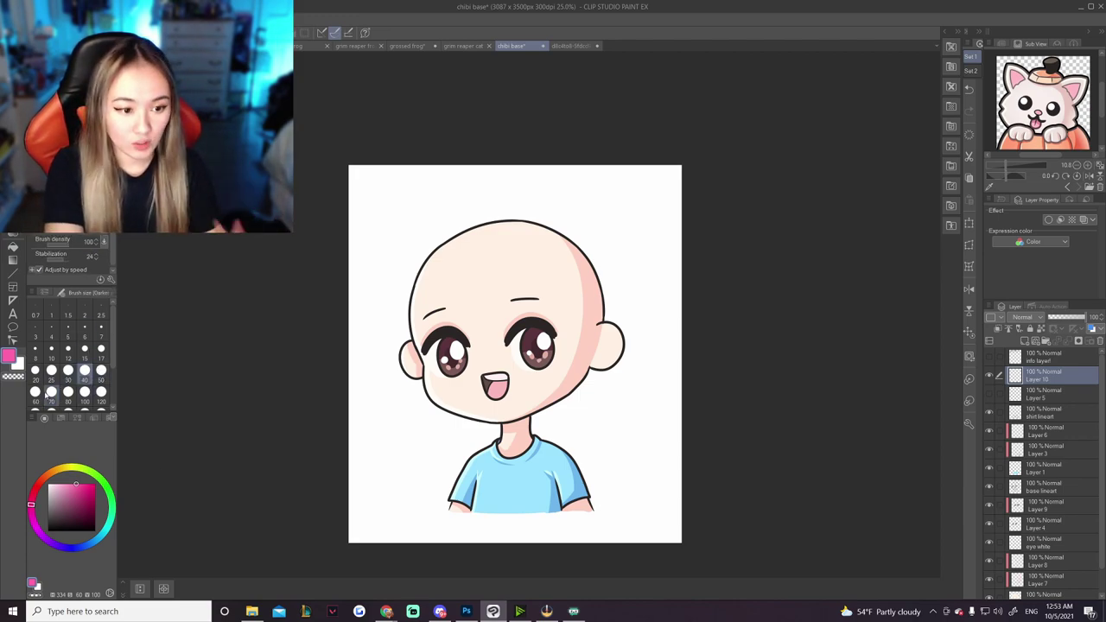
pyautogui.click(35, 395)
pyautogui.moveTo(495, 220); pyautogui.dragTo(428, 260)
pyautogui.hotkey('ctrl', 'z')
pyautogui.moveTo(517, 219)
pyautogui.mouseDown()
pyautogui.moveTo(468, 232)
pyautogui.moveTo(502, 223)
pyautogui.moveTo(464, 220)
pyautogui.moveTo(510, 221)
pyautogui.moveTo(451, 236)
pyautogui.moveTo(499, 222)
pyautogui.mouseUp()
pyautogui.hotkey('ctrl', 'z')
pyautogui.hotkey('ctrl', 'z')
pyautogui.moveTo(437, 250)
pyautogui.mouseDown()
pyautogui.moveTo(503, 220)
pyautogui.moveTo(444, 236)
pyautogui.moveTo(411, 282)
pyautogui.moveTo(408, 322)
pyautogui.mouseUp()
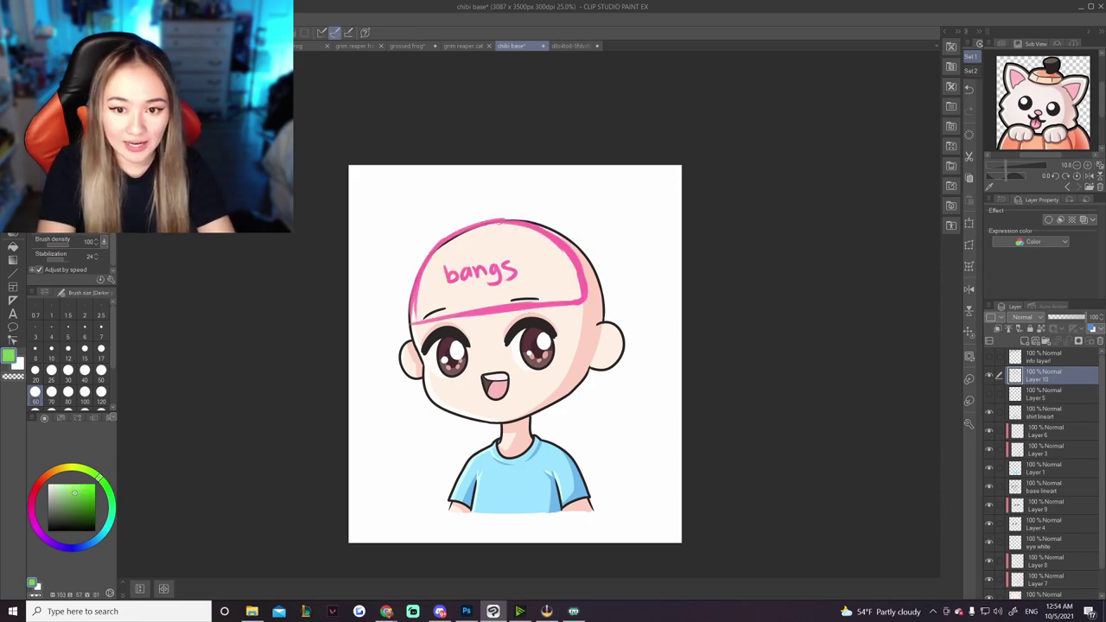
# Outline the sideburn areas around the head and down both cheeks in green, and label them "side burns" with a size 30 brush.
pyautogui.moveTo(502, 219)
pyautogui.mouseDown()
pyautogui.moveTo(569, 234)
pyautogui.moveTo(545, 222)
pyautogui.moveTo(593, 266)
pyautogui.mouseUp()
pyautogui.hotkey('ctrl', 'z')
pyautogui.moveTo(499, 221); pyautogui.dragTo(521, 206)
pyautogui.moveTo(521, 208)
pyautogui.mouseDown()
pyautogui.moveTo(563, 226)
pyautogui.moveTo(509, 214)
pyautogui.mouseUp()
pyautogui.hotkey('ctrl', 'z')
pyautogui.hotkey('ctrl', 'z')
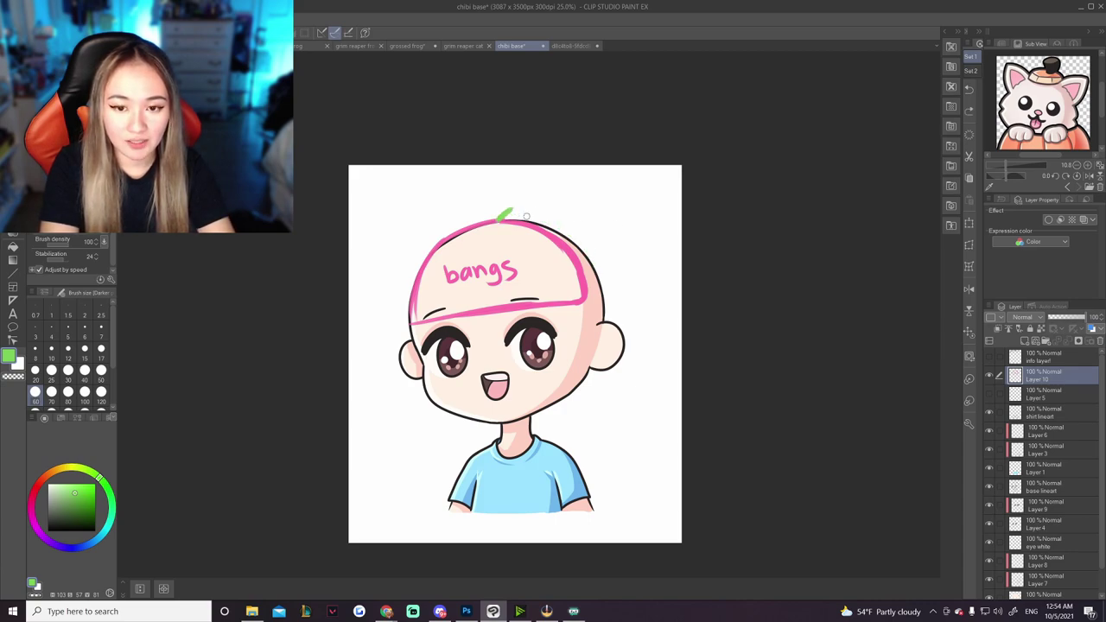
pyautogui.moveTo(510, 211)
pyautogui.mouseDown()
pyautogui.moveTo(558, 219)
pyautogui.moveTo(601, 269)
pyautogui.moveTo(609, 323)
pyautogui.moveTo(562, 399)
pyautogui.mouseUp()
pyautogui.moveTo(505, 210)
pyautogui.mouseDown()
pyautogui.moveTo(422, 400)
pyautogui.moveTo(432, 401)
pyautogui.mouseUp()
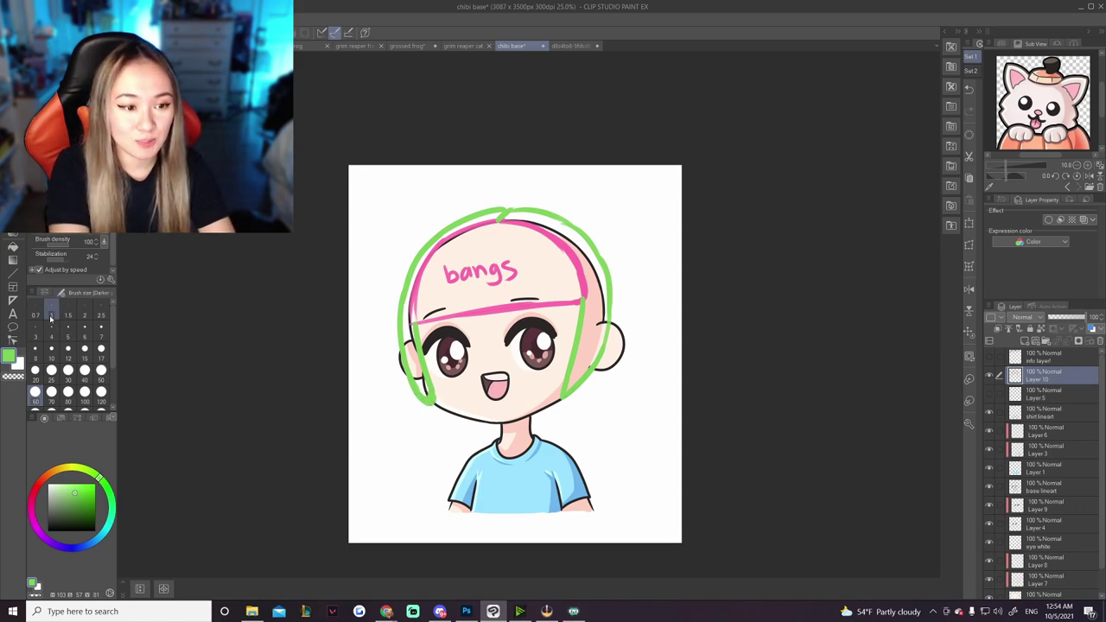
pyautogui.click(68, 370)
pyautogui.moveTo(395, 216)
pyautogui.mouseDown()
pyautogui.moveTo(480, 185)
pyautogui.moveTo(447, 221)
pyautogui.mouseUp()
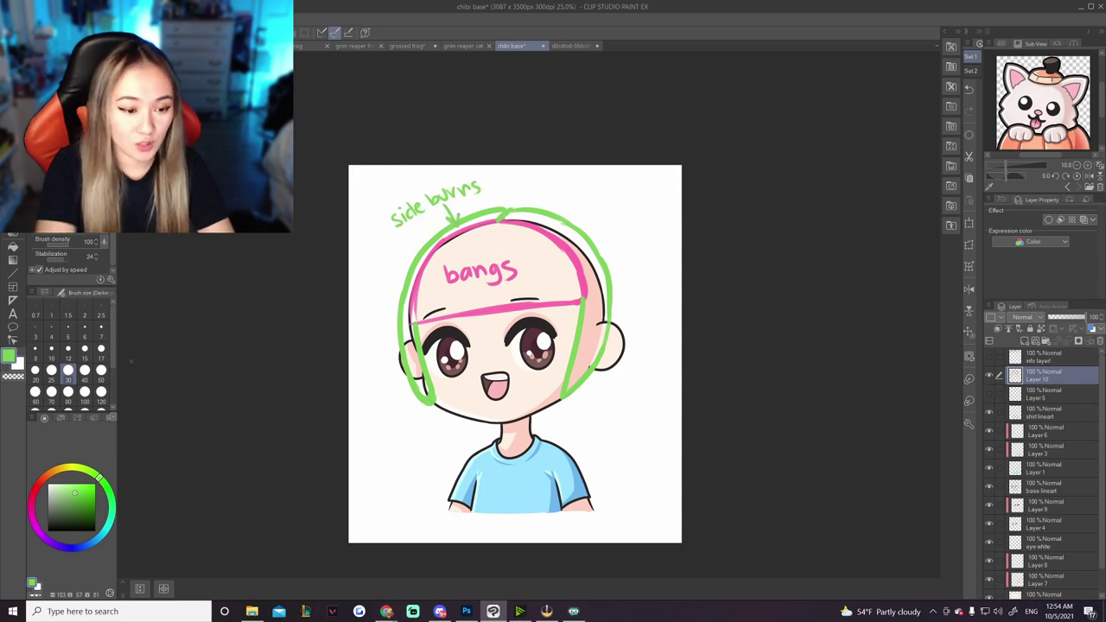
# Outline the back hair in blue-violet outside the green guide, from the crown around the right ear to the jaw, with a size 50 brush.
pyautogui.moveTo(566, 204); pyautogui.dragTo(606, 233)
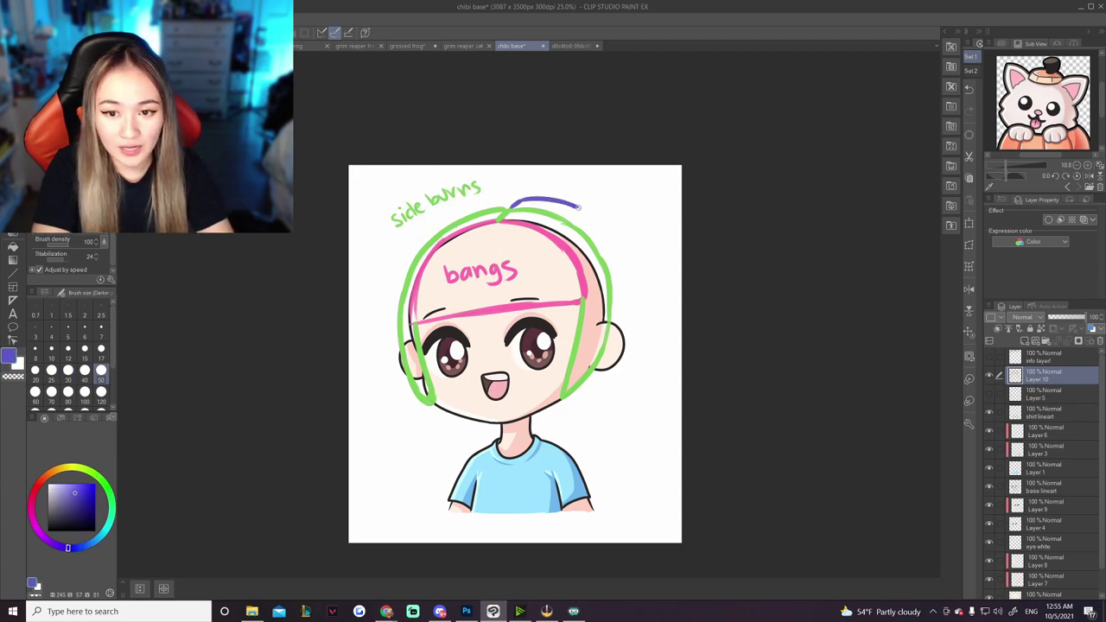
pyautogui.hotkey('ctrl', 'z')
pyautogui.moveTo(520, 200)
pyautogui.mouseDown()
pyautogui.moveTo(562, 205)
pyautogui.moveTo(602, 227)
pyautogui.moveTo(627, 279)
pyautogui.mouseUp()
pyautogui.hotkey('ctrl', 'z')
pyautogui.moveTo(586, 213); pyautogui.dragTo(629, 296)
pyautogui.hotkey('ctrl', 'z')
pyautogui.moveTo(623, 257); pyautogui.dragTo(636, 365)
pyautogui.hotkey('ctrl', 'z')
pyautogui.hotkey('ctrl', 'z')
pyautogui.hotkey('ctrl', 'z')
pyautogui.hotkey('ctrl', 'z')
pyautogui.moveTo(563, 202)
pyautogui.mouseDown()
pyautogui.moveTo(617, 269)
pyautogui.moveTo(613, 252)
pyautogui.moveTo(625, 330)
pyautogui.mouseUp()
pyautogui.hotkey('ctrl', 'z')
pyautogui.hotkey('ctrl', 'z')
pyautogui.moveTo(605, 372); pyautogui.dragTo(548, 407)
# Continue the blue-violet back hair outline down the left side of the head and under the left jaw, and label it "back".
pyautogui.moveTo(518, 199); pyautogui.dragTo(398, 338)
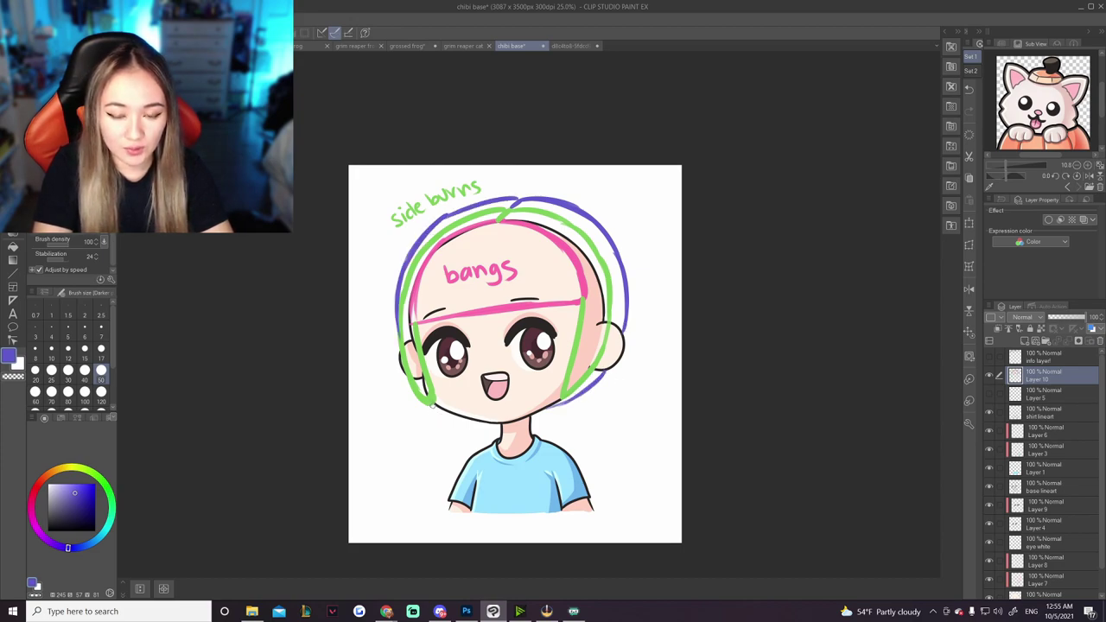
pyautogui.moveTo(432, 404); pyautogui.dragTo(472, 423)
pyautogui.moveTo(455, 417); pyautogui.dragTo(492, 424)
pyautogui.hotkey('ctrl', 'z')
pyautogui.hotkey('ctrl', 'z')
pyautogui.moveTo(432, 403); pyautogui.dragTo(457, 417)
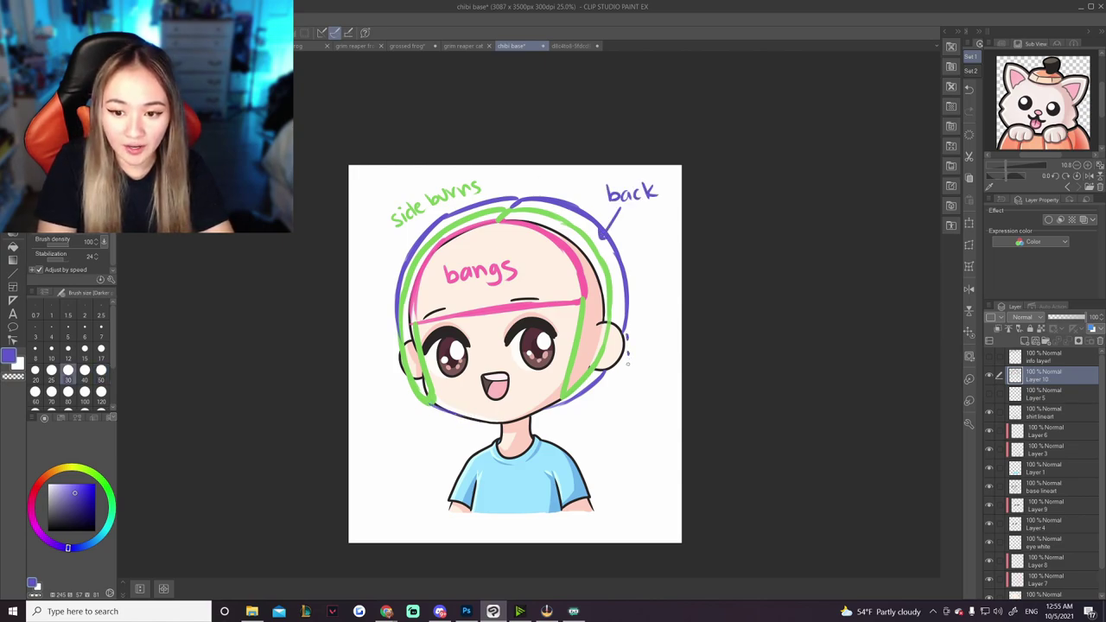
# Draw dotted blue-violet guide lines from both sides of the head down past the shoulders for longer back hair.
pyautogui.moveTo(628, 364); pyautogui.dragTo(628, 389)
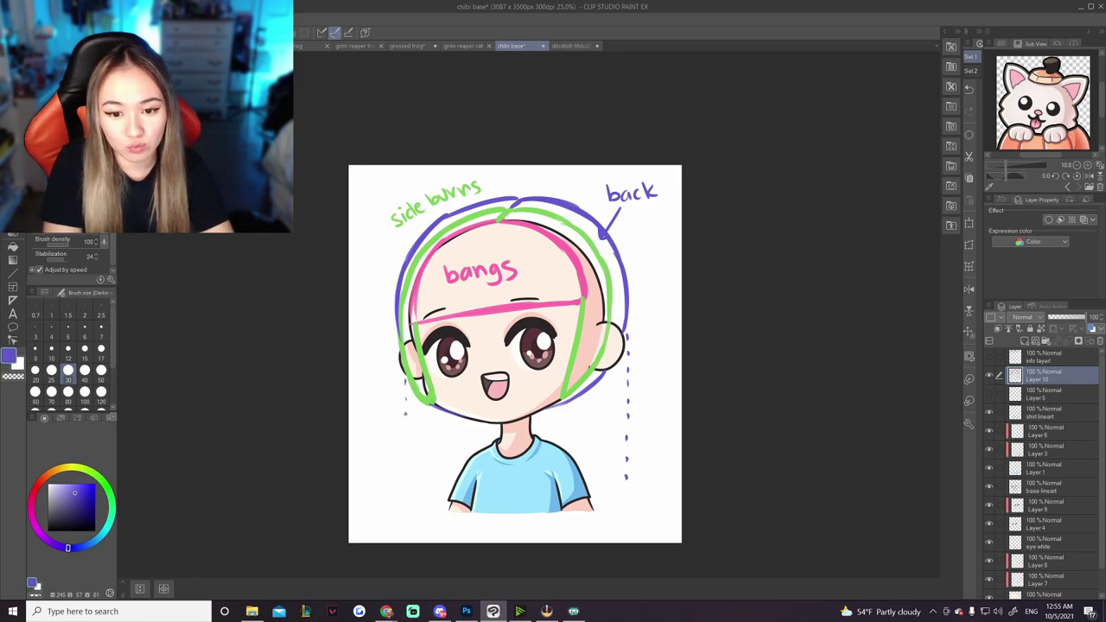
pyautogui.moveTo(403, 491); pyautogui.dragTo(406, 510)
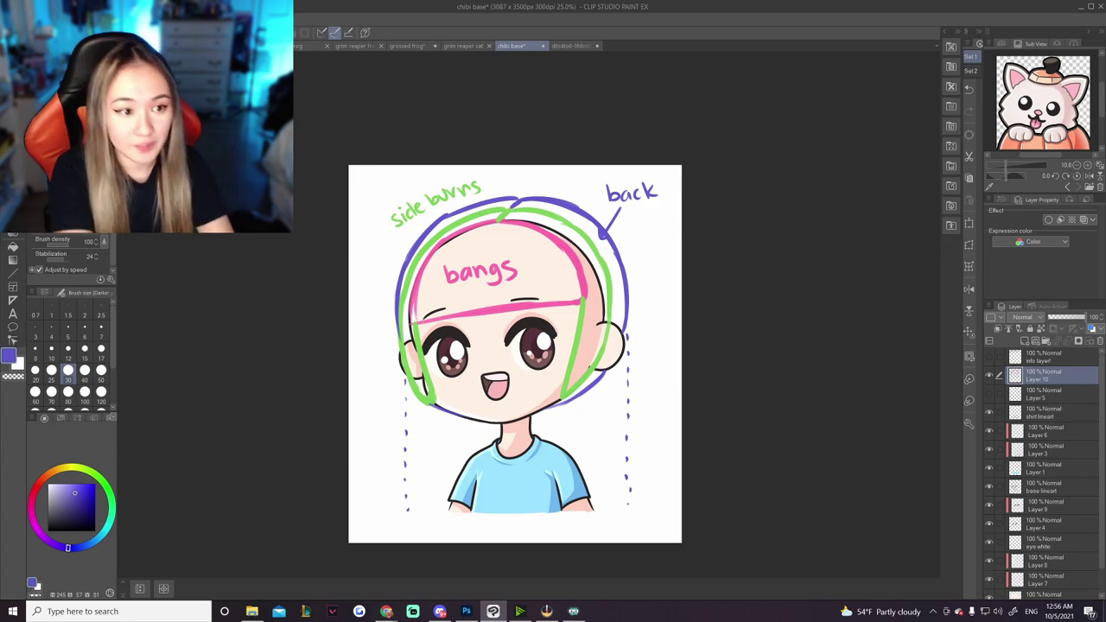
pyautogui.press('i')
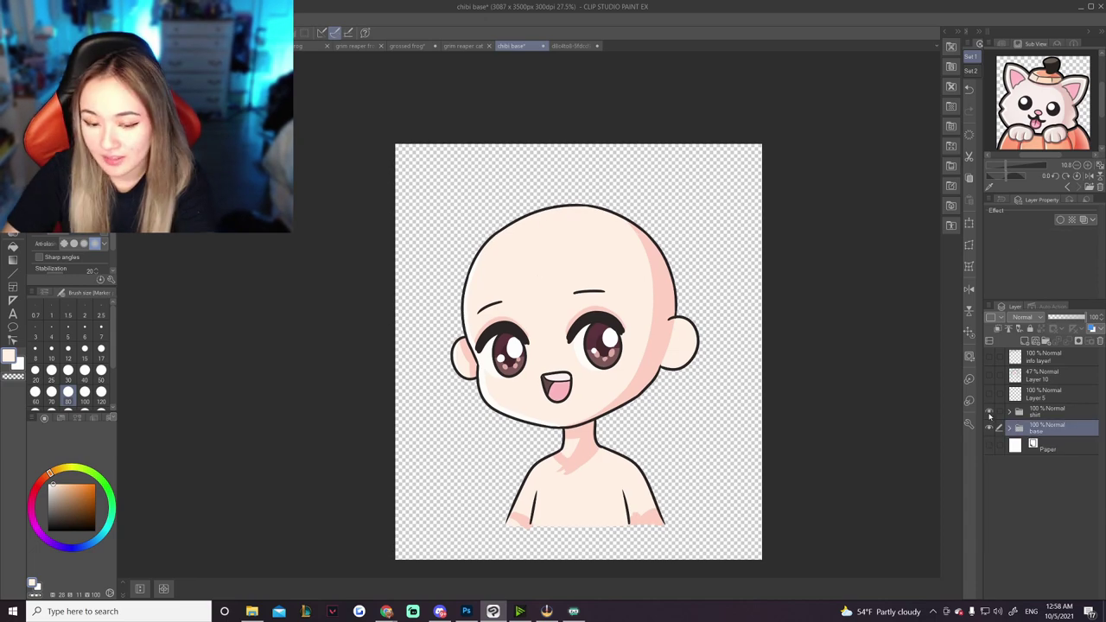
# Toggle the visibility of the shirt and base folders to check each one separately.
pyautogui.click(989, 413)
pyautogui.click(990, 429)
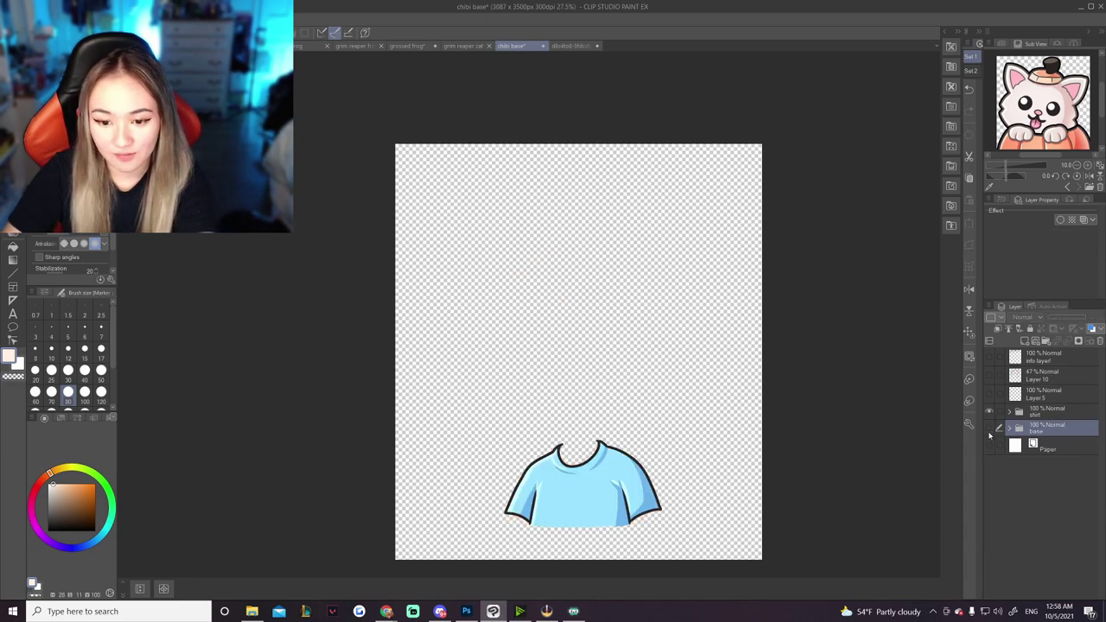
pyautogui.click(990, 433)
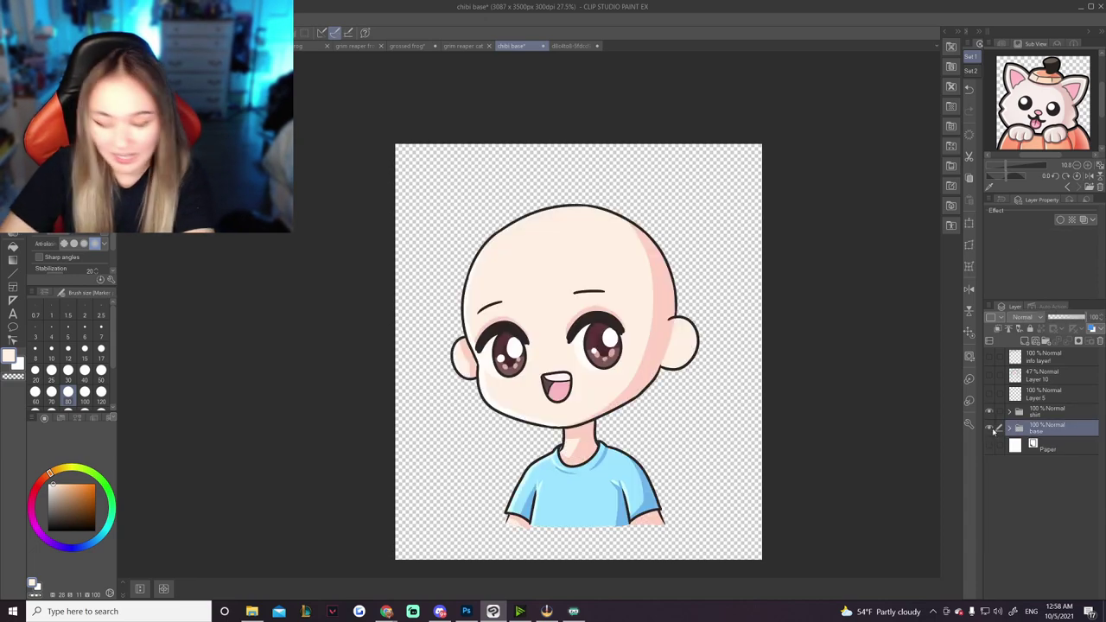
# Hide the shirt folder, show the hair guide on Layer 10 and lower the base folder's opacity to 38%.
pyautogui.click(989, 430)
pyautogui.click(990, 413)
pyautogui.click(989, 378)
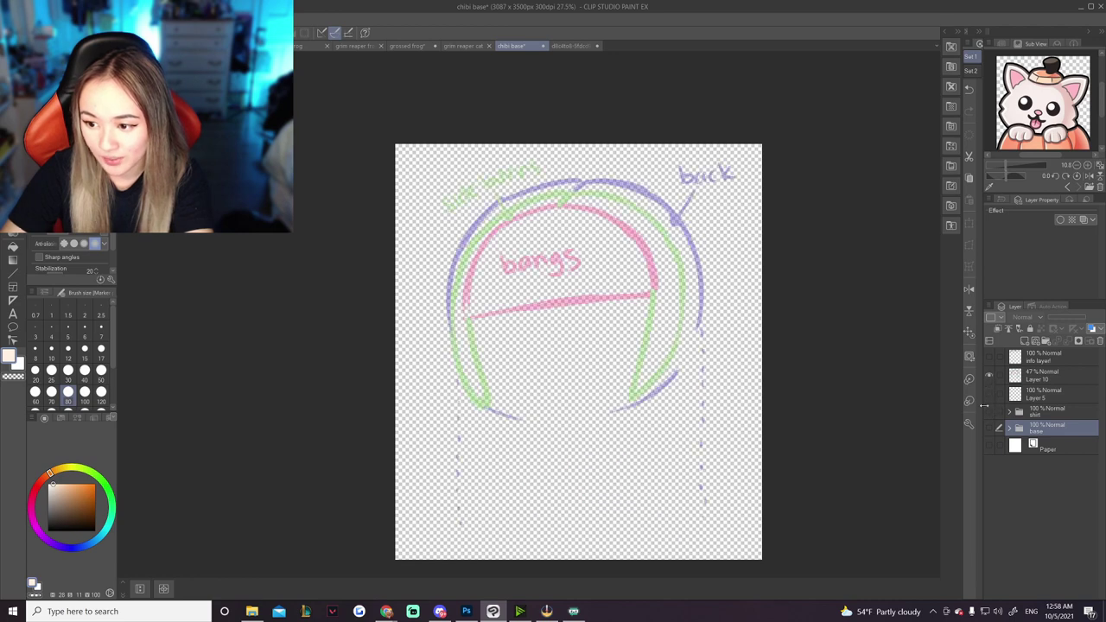
pyautogui.click(990, 430)
pyautogui.click(1063, 318)
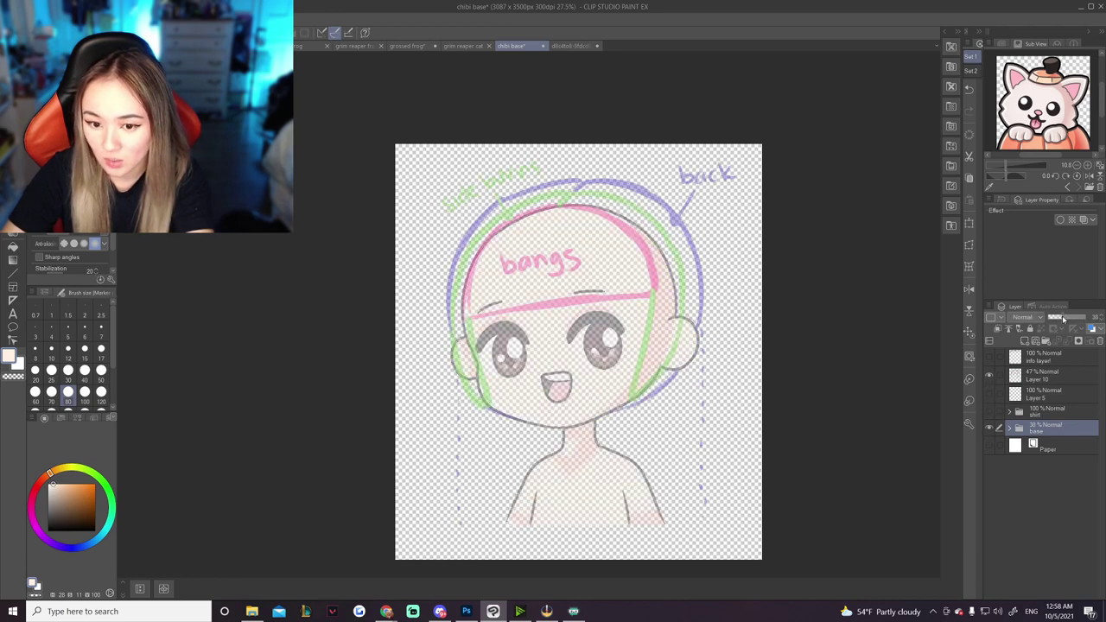
# Raise the hair guide layer's opacity to 69% and add a new layer above it.
pyautogui.click(1049, 381)
pyautogui.click(1070, 319)
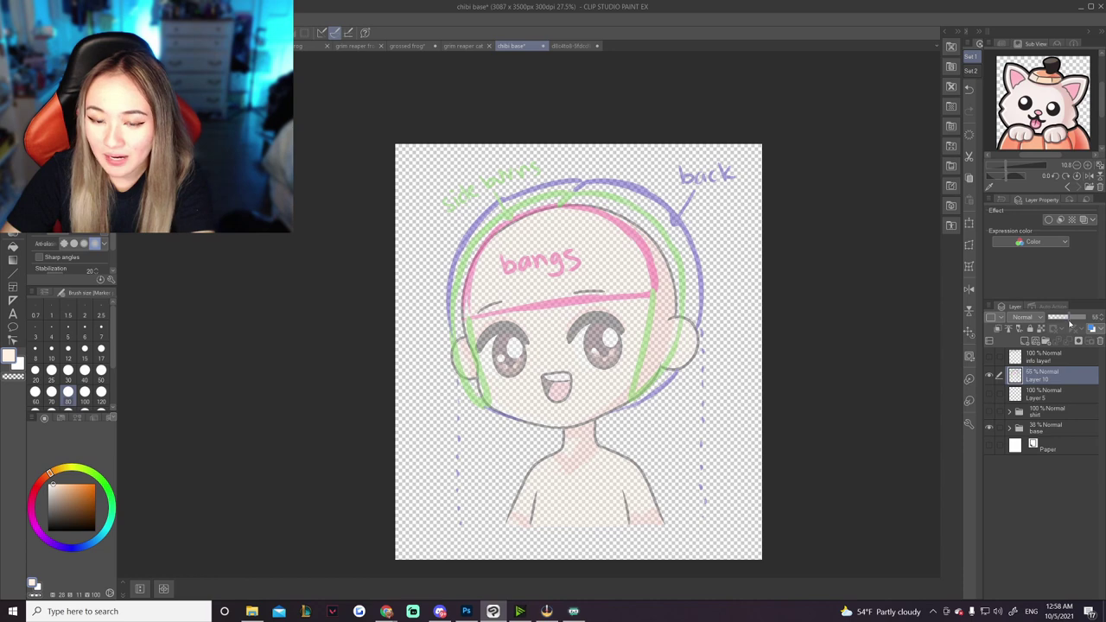
pyautogui.click(1076, 319)
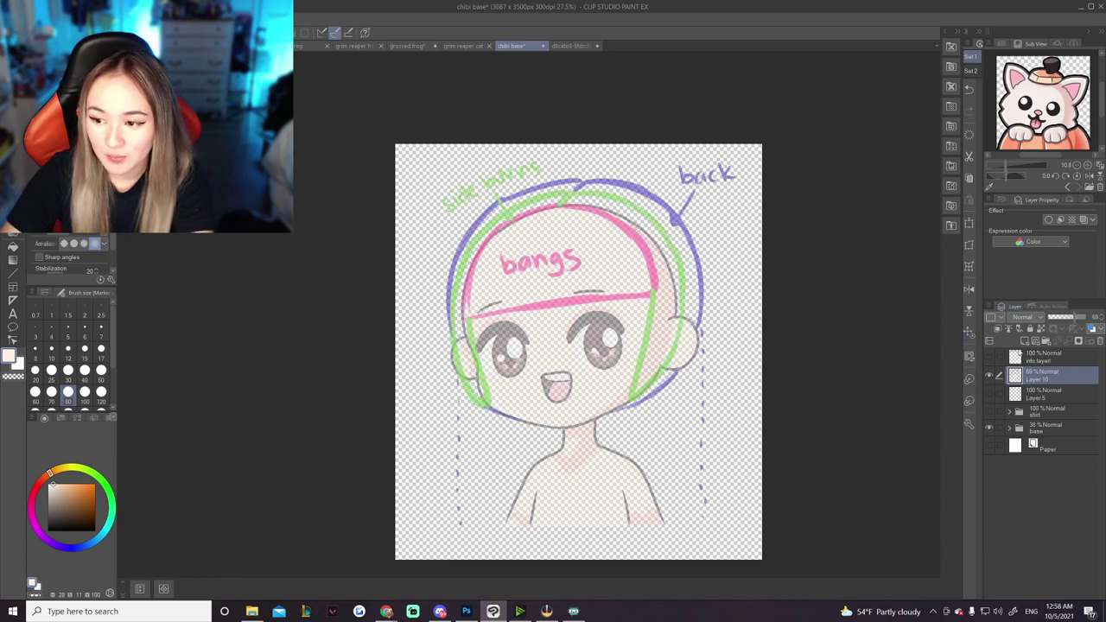
pyautogui.click(1025, 340)
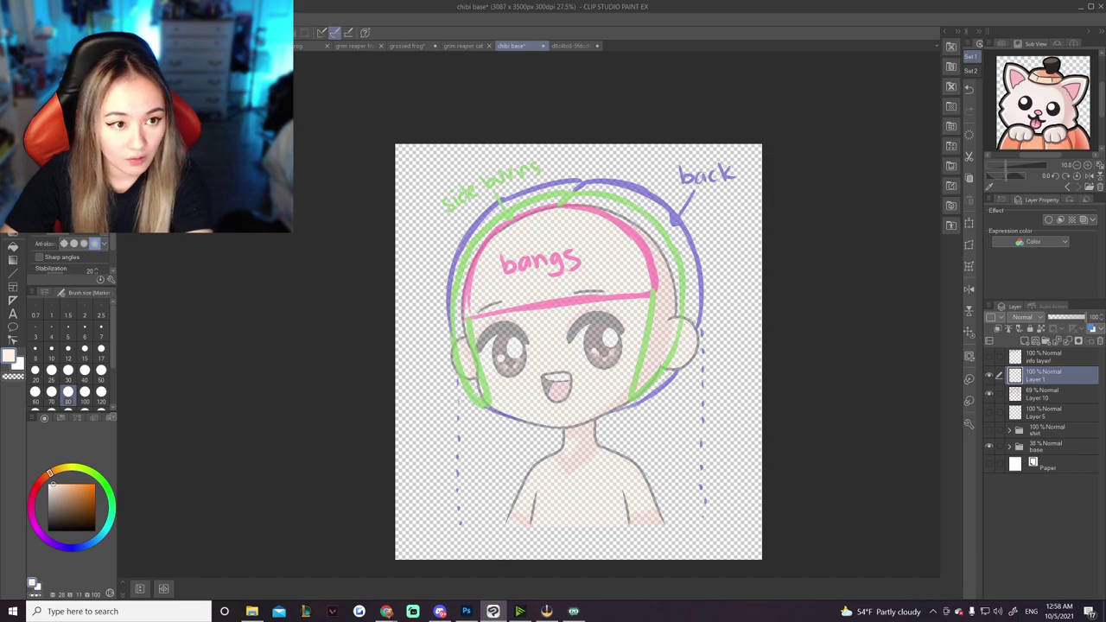
# Ink the bangs' rounded outline and scalloped lower edge over the pink guide in near-black with a size 25 G-pen.
pyautogui.press('p')
pyautogui.click(52, 374)
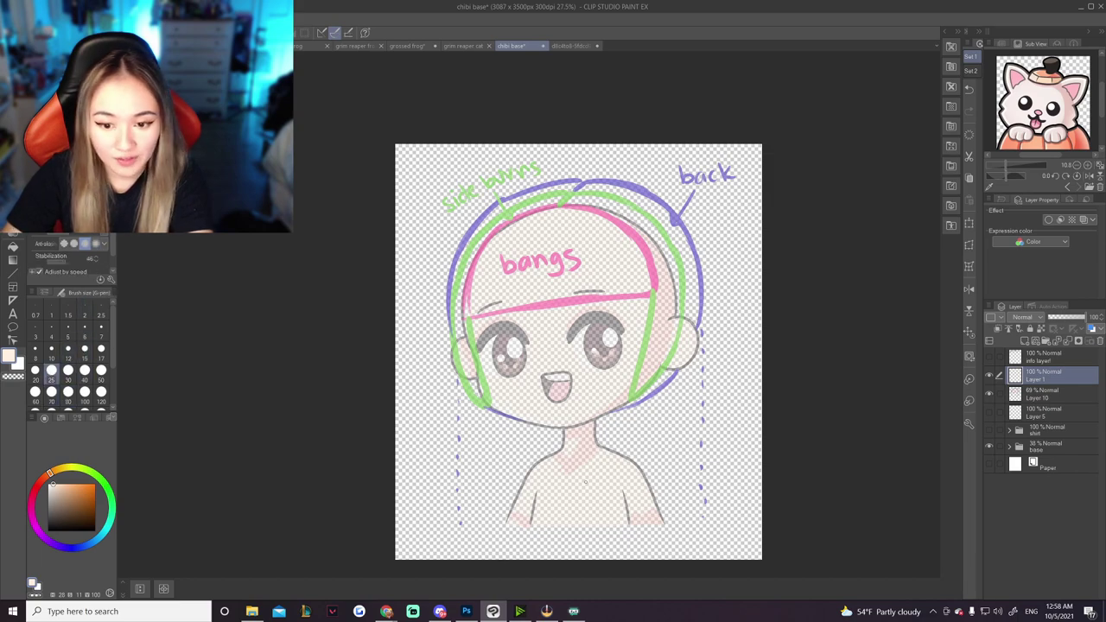
pyautogui.scroll(3, 573, 471)
pyautogui.click(1043, 430)
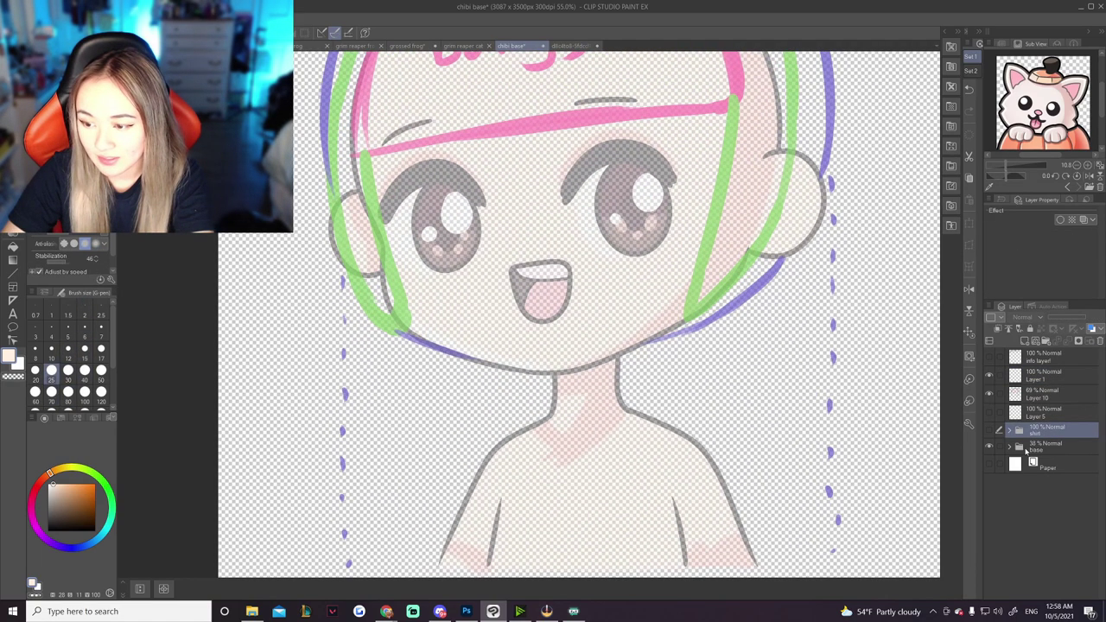
pyautogui.click(1044, 446)
pyautogui.click(989, 429)
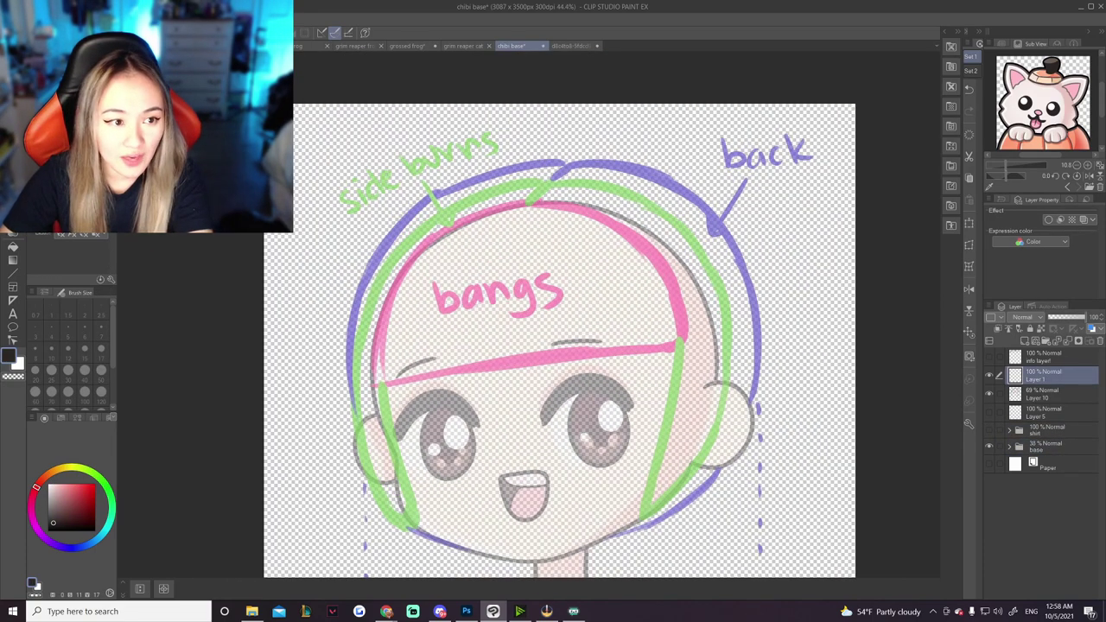
pyautogui.press('p')
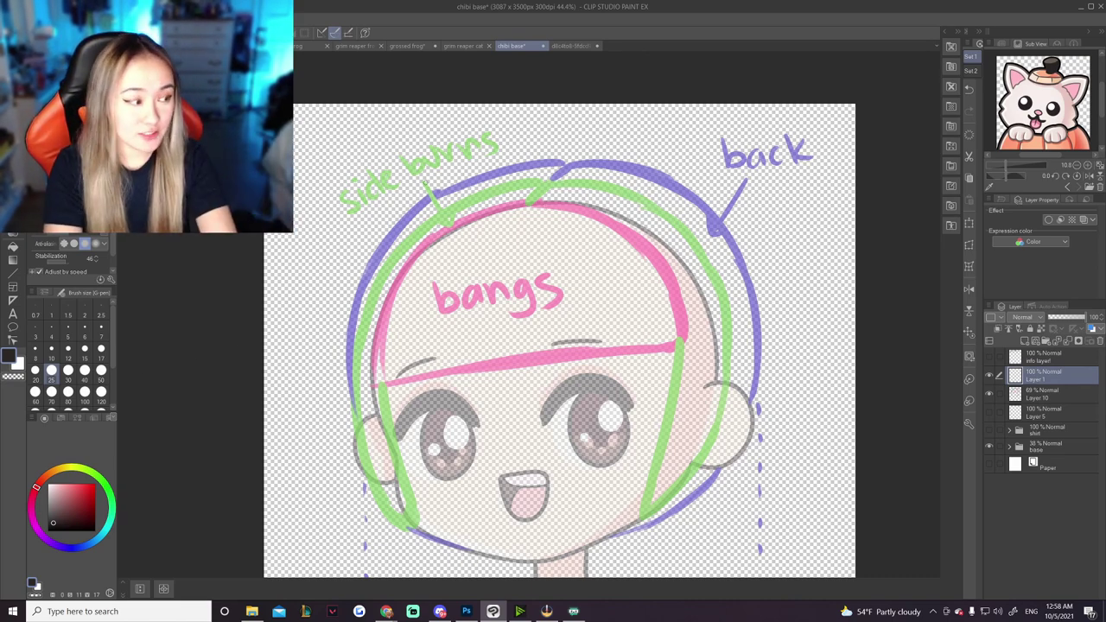
pyautogui.moveTo(529, 202)
pyautogui.mouseDown()
pyautogui.moveTo(483, 211)
pyautogui.moveTo(382, 387)
pyautogui.mouseUp()
pyautogui.hotkey('ctrl', 'z')
pyautogui.moveTo(529, 202)
pyautogui.mouseDown()
pyautogui.moveTo(597, 216)
pyautogui.moveTo(633, 239)
pyautogui.mouseUp()
pyautogui.hotkey('ctrl', 'z')
pyautogui.moveTo(528, 202); pyautogui.dragTo(638, 249)
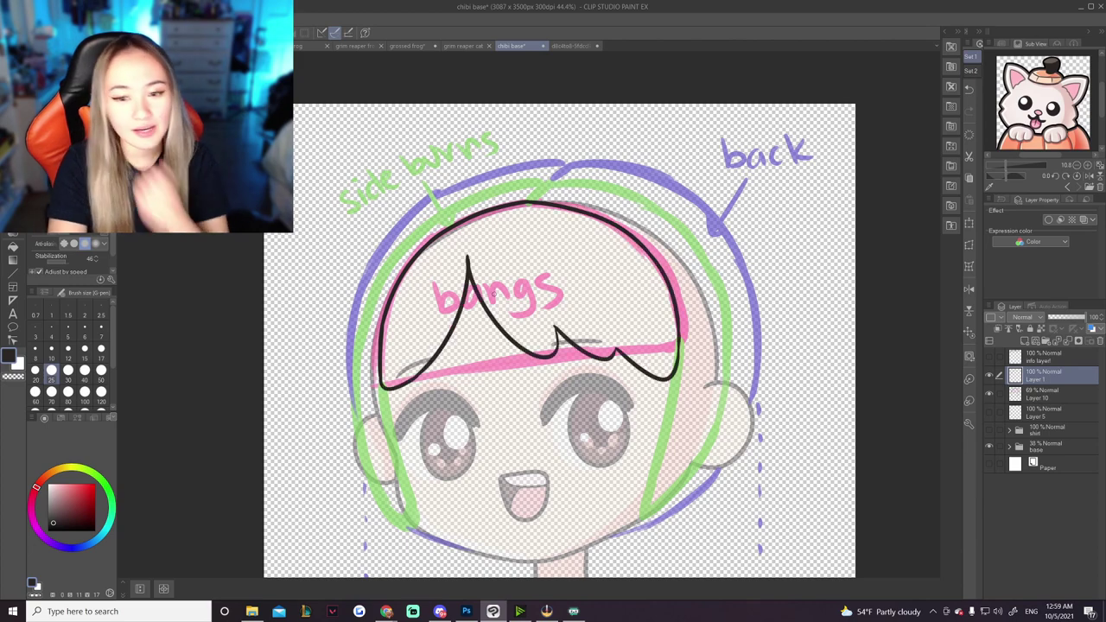
# Extend two curved strand lines upward from the two right-hand notches in the bangs' lower edge.
pyautogui.moveTo(558, 328); pyautogui.dragTo(532, 279)
pyautogui.hotkey('ctrl', 'z')
pyautogui.moveTo(558, 333); pyautogui.dragTo(531, 275)
pyautogui.moveTo(616, 353); pyautogui.dragTo(603, 307)
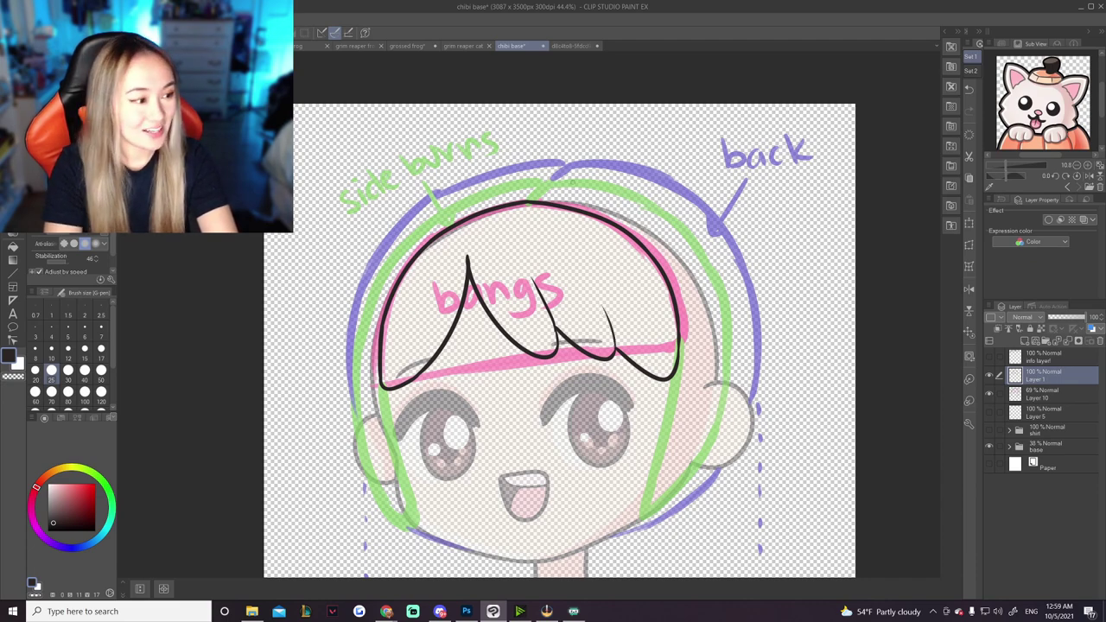
pyautogui.moveTo(543, 181); pyautogui.dragTo(412, 236)
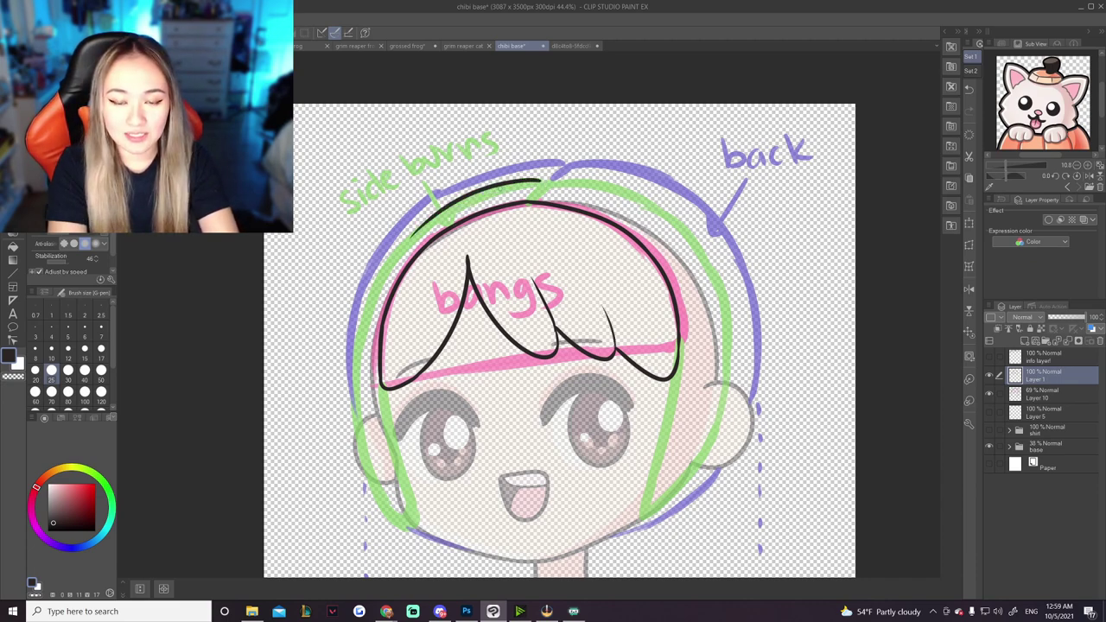
pyautogui.hotkey('ctrl', 'z')
pyautogui.moveTo(550, 179)
pyautogui.mouseDown()
pyautogui.moveTo(485, 191)
pyautogui.moveTo(416, 237)
pyautogui.moveTo(359, 320)
pyautogui.moveTo(351, 359)
pyautogui.mouseUp()
pyautogui.hotkey('ctrl', 'z')
pyautogui.hotkey('ctrl', 'z')
# Ink the left sideburn along the green guide, curving past the ear to a rounded tip and back up to the bangs.
pyautogui.moveTo(401, 245)
pyautogui.mouseDown()
pyautogui.moveTo(373, 284)
pyautogui.moveTo(354, 413)
pyautogui.mouseUp()
pyautogui.hotkey('ctrl', 'z')
pyautogui.moveTo(400, 245)
pyautogui.mouseDown()
pyautogui.moveTo(358, 332)
pyautogui.moveTo(359, 434)
pyautogui.moveTo(390, 505)
pyautogui.mouseUp()
pyautogui.hotkey('ctrl', 'z')
pyautogui.moveTo(354, 405)
pyautogui.mouseDown()
pyautogui.moveTo(379, 485)
pyautogui.moveTo(406, 488)
pyautogui.mouseUp()
pyautogui.hotkey('ctrl', 'z')
pyautogui.moveTo(354, 410)
pyautogui.mouseDown()
pyautogui.moveTo(398, 487)
pyautogui.moveTo(408, 468)
pyautogui.moveTo(386, 386)
pyautogui.mouseUp()
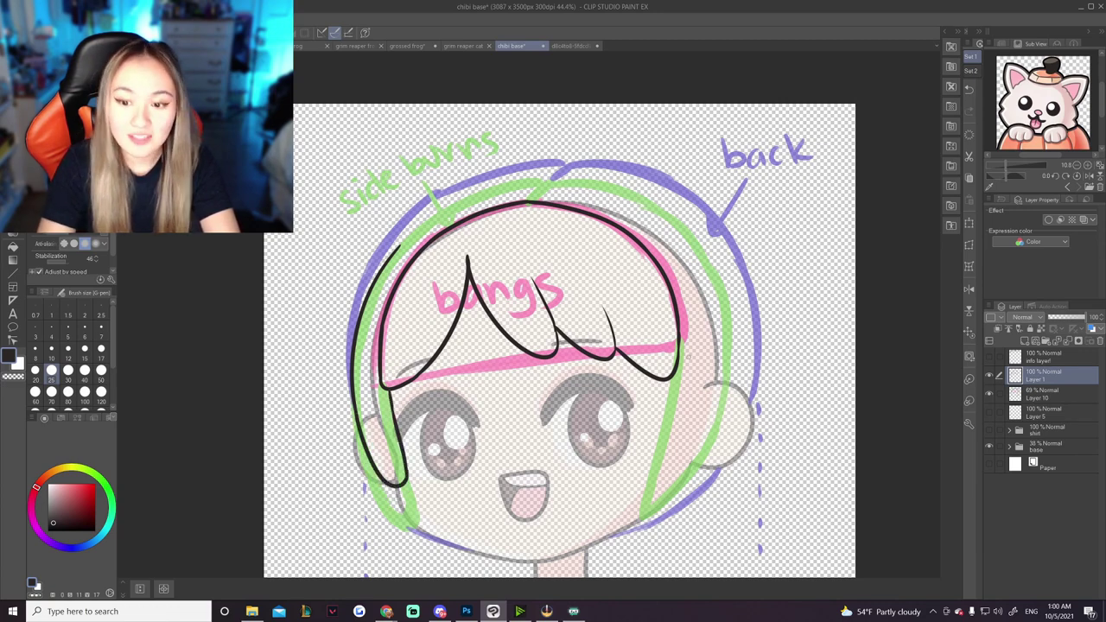
# Ink the right sideburn from the bangs to a rounded tip and up along the outer head, and check it with the hair guide hidden.
pyautogui.moveTo(668, 377)
pyautogui.mouseDown()
pyautogui.moveTo(660, 445)
pyautogui.moveTo(691, 462)
pyautogui.mouseUp()
pyautogui.hotkey('ctrl', 'z')
pyautogui.moveTo(667, 379)
pyautogui.mouseDown()
pyautogui.moveTo(662, 442)
pyautogui.moveTo(711, 422)
pyautogui.mouseUp()
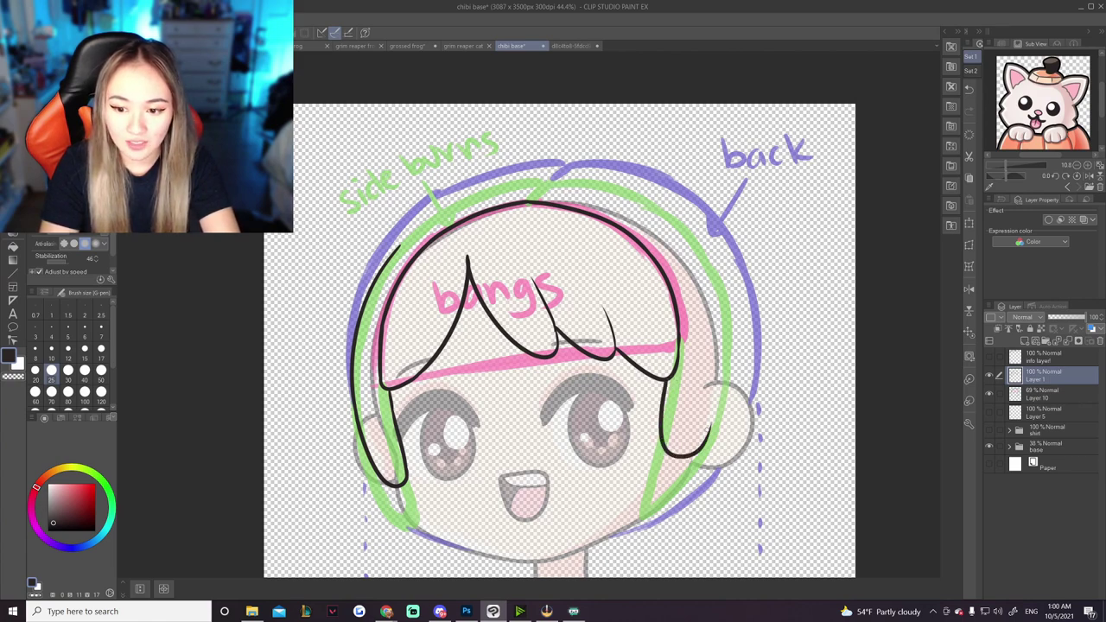
pyautogui.moveTo(716, 268); pyautogui.dragTo(729, 367)
pyautogui.click(990, 393)
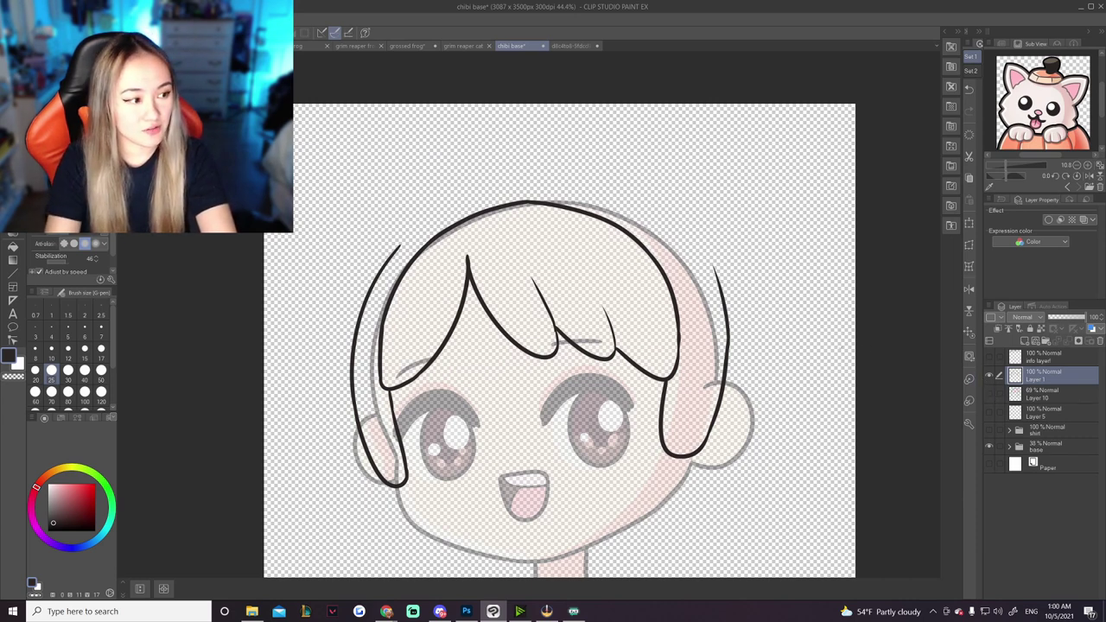
pyautogui.click(990, 393)
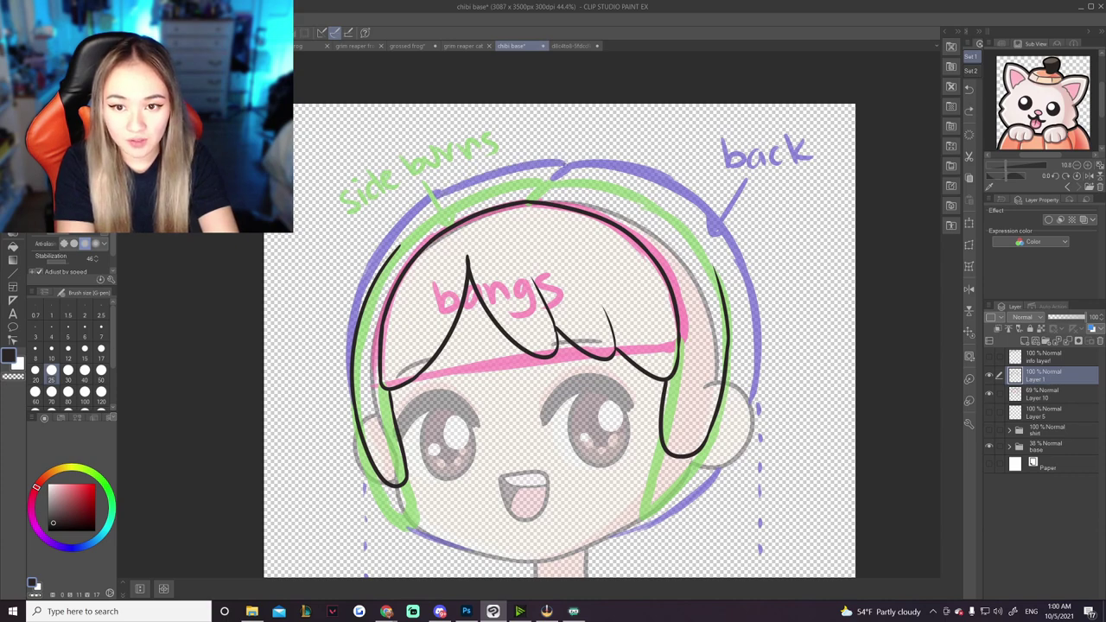
# Ink the back hair's outline along the purple guide, adding a short parting line at the crown and continuing down the right side.
pyautogui.moveTo(566, 163)
pyautogui.mouseDown()
pyautogui.moveTo(386, 244)
pyautogui.moveTo(355, 426)
pyautogui.moveTo(610, 161)
pyautogui.moveTo(674, 183)
pyautogui.mouseUp()
pyautogui.moveTo(562, 165); pyautogui.dragTo(537, 199)
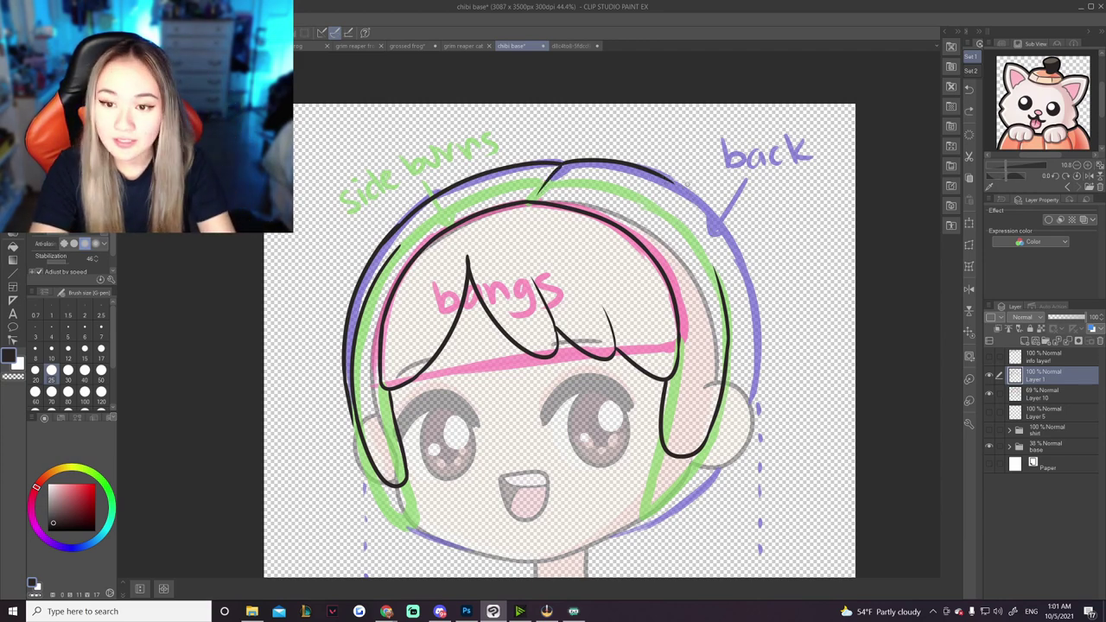
pyautogui.moveTo(664, 176)
pyautogui.mouseDown()
pyautogui.moveTo(695, 195)
pyautogui.moveTo(744, 281)
pyautogui.mouseUp()
pyautogui.hotkey('ctrl', 'z')
pyautogui.moveTo(662, 175)
pyautogui.mouseDown()
pyautogui.moveTo(739, 273)
pyautogui.moveTo(749, 325)
pyautogui.mouseUp()
pyautogui.hotkey('ctrl', 'z')
pyautogui.moveTo(664, 176)
pyautogui.mouseDown()
pyautogui.moveTo(748, 296)
pyautogui.moveTo(760, 393)
pyautogui.mouseUp()
pyautogui.scroll(-2, 696, 371)
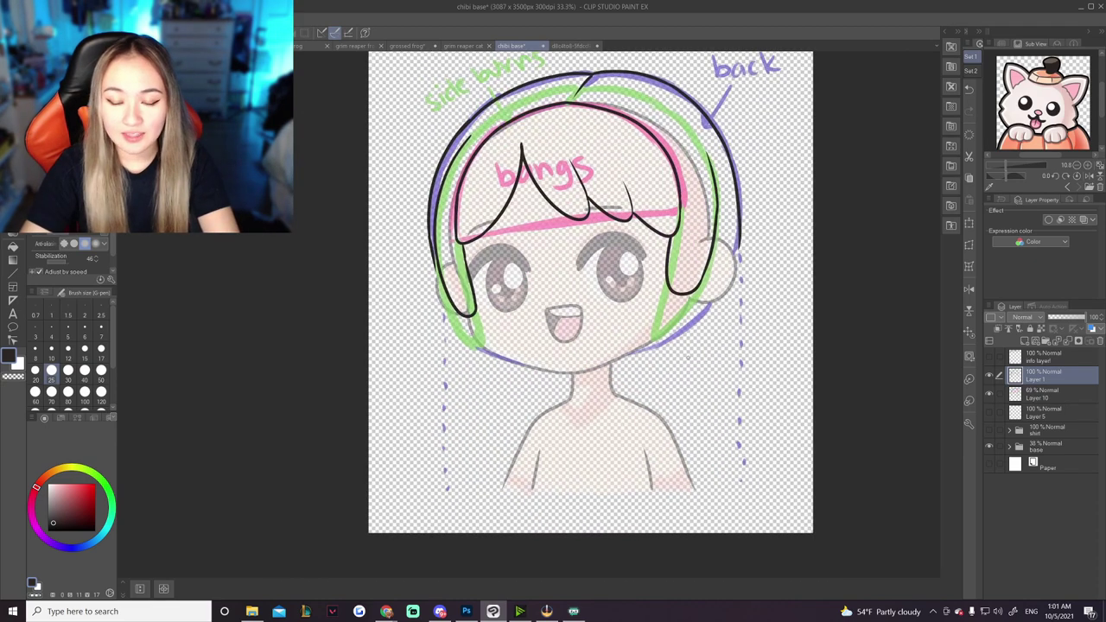
# Ink the back hair's curled ends on both sides and its lower edge to the neck, and check the lineart with the guide hidden.
pyautogui.scroll(1, 700, 350)
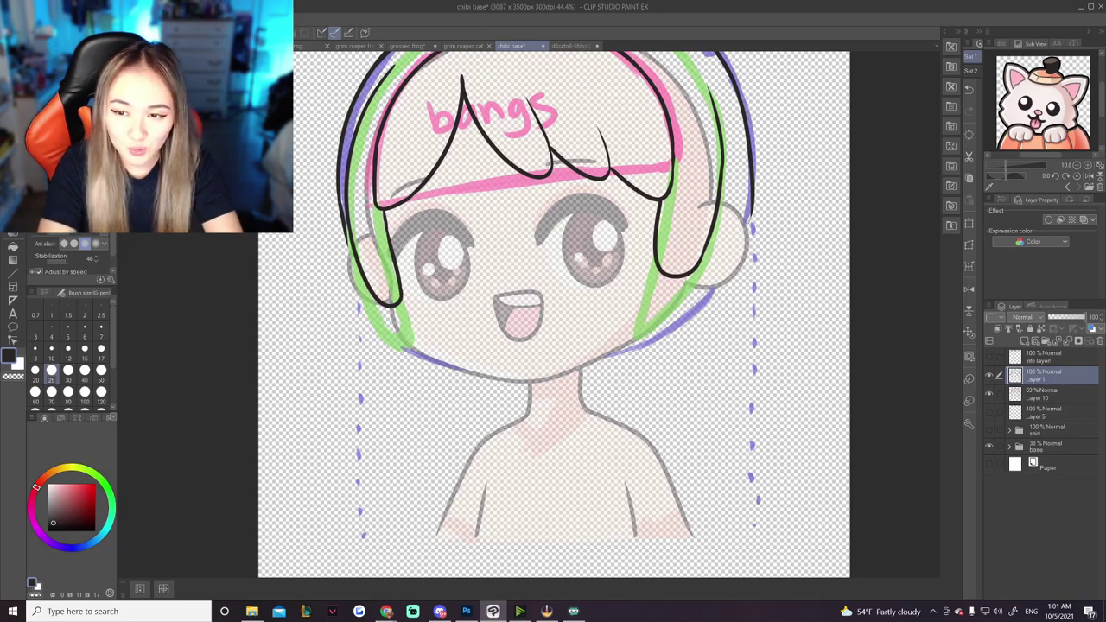
pyautogui.moveTo(752, 204)
pyautogui.mouseDown()
pyautogui.moveTo(768, 300)
pyautogui.moveTo(731, 351)
pyautogui.mouseUp()
pyautogui.hotkey('ctrl', 'z')
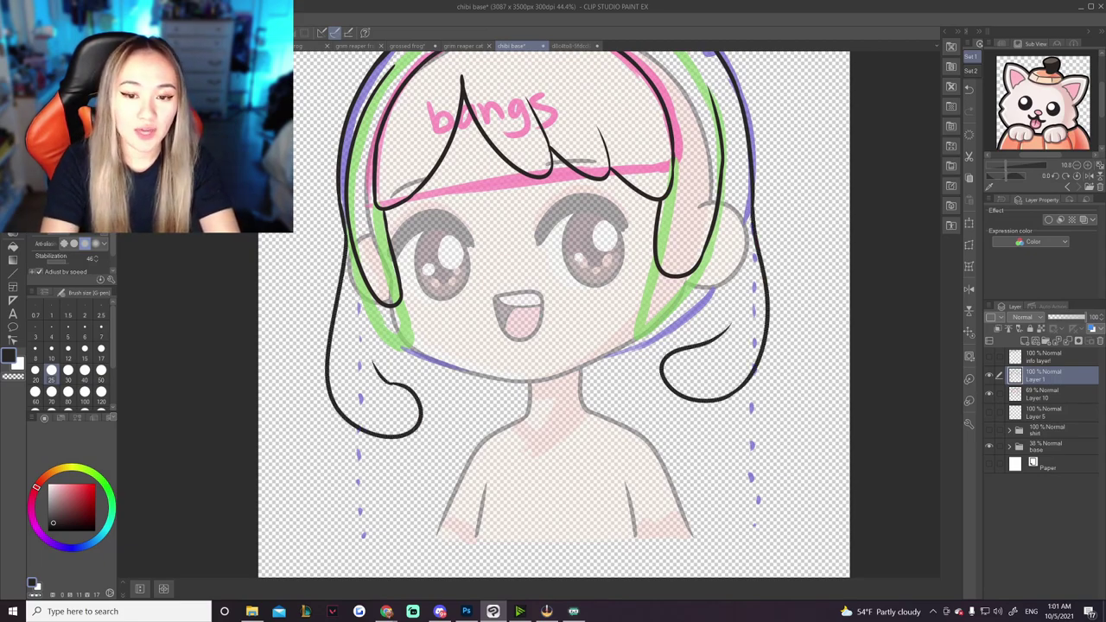
pyautogui.moveTo(420, 423); pyautogui.dragTo(524, 407)
pyautogui.hotkey('ctrl', 'z')
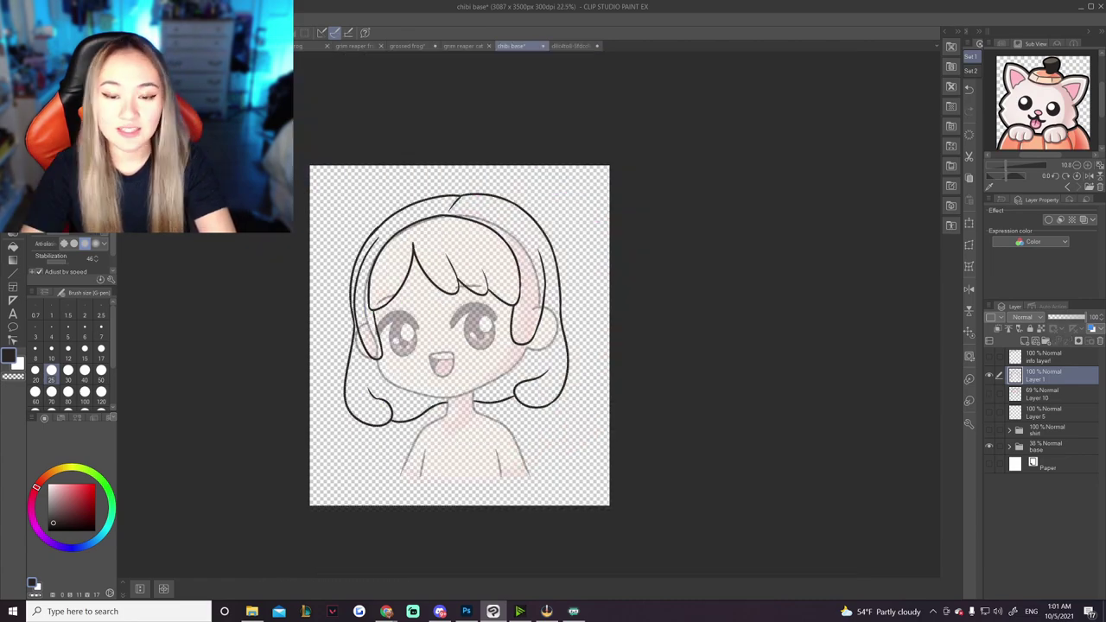
pyautogui.scroll(-4, 426, 398)
pyautogui.scroll(4, 478, 398)
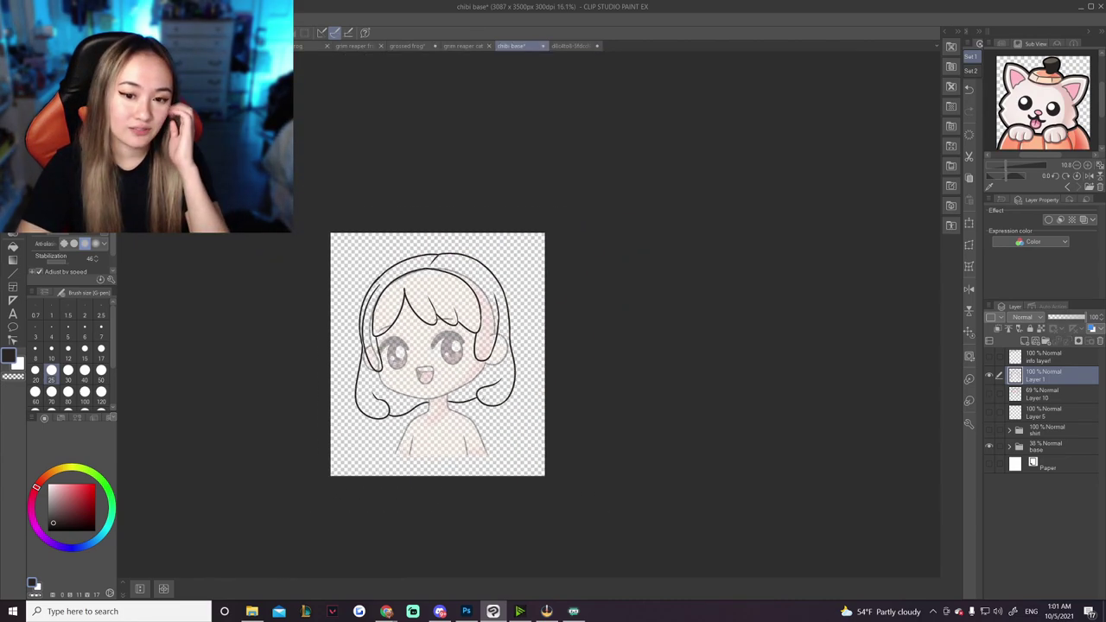
pyautogui.scroll(-4, 571, 357)
pyautogui.scroll(5, 453, 351)
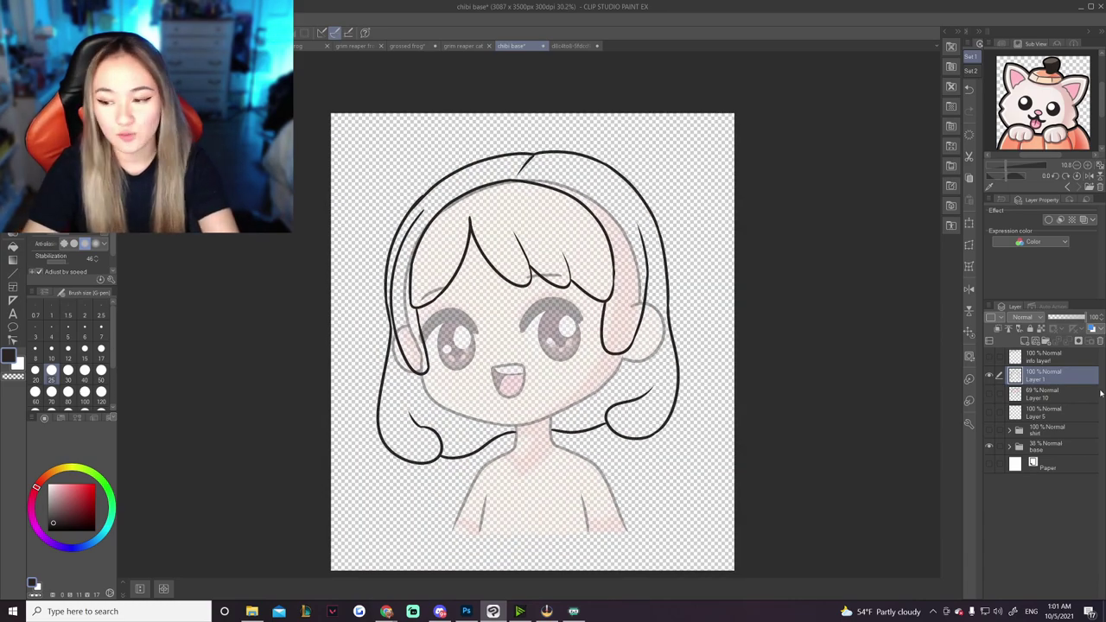
# Set the base folder's opacity to 100%, show the shirt folder, and briefly compare the hair lineart with the colour-coded guide.
pyautogui.click(1041, 395)
pyautogui.click(1056, 446)
pyautogui.moveTo(1063, 318); pyautogui.dragTo(1089, 318)
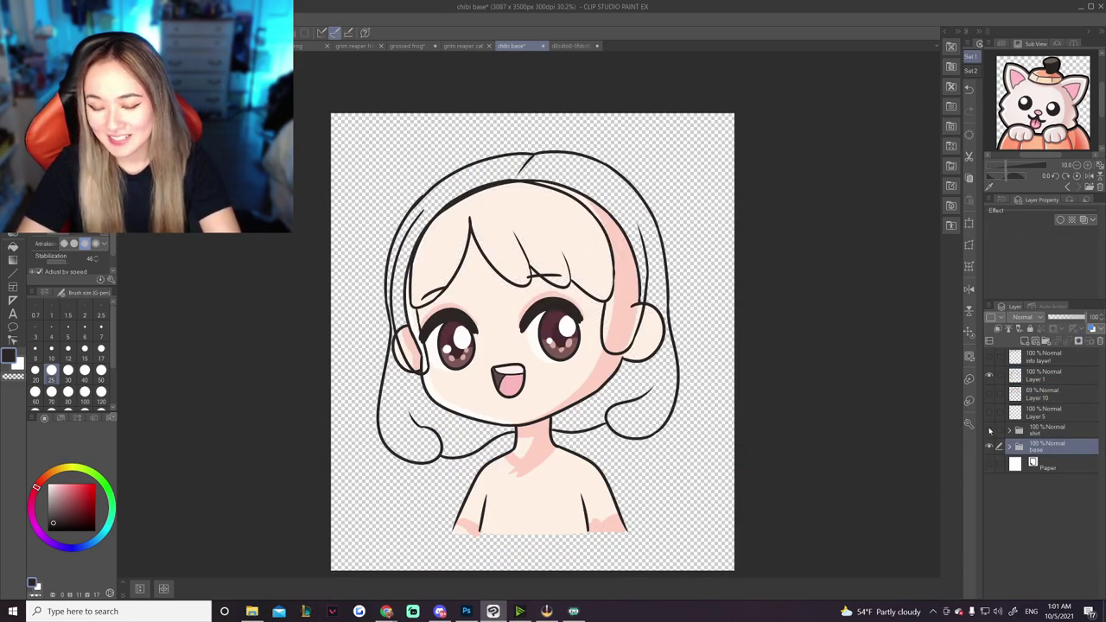
pyautogui.click(990, 430)
pyautogui.scroll(1, 577, 369)
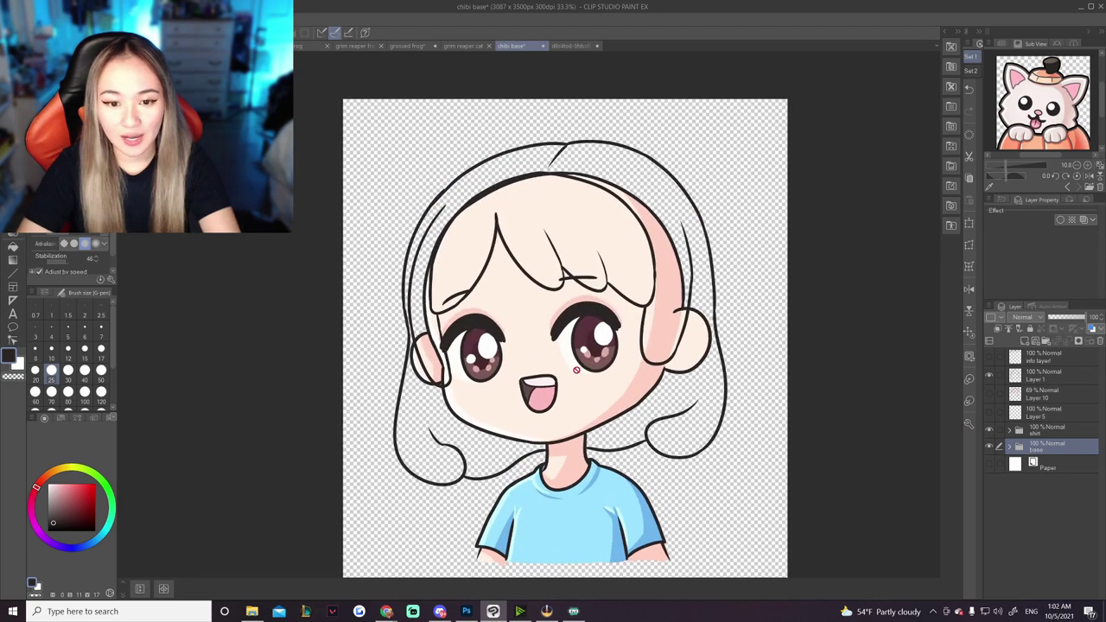
pyautogui.click(1050, 395)
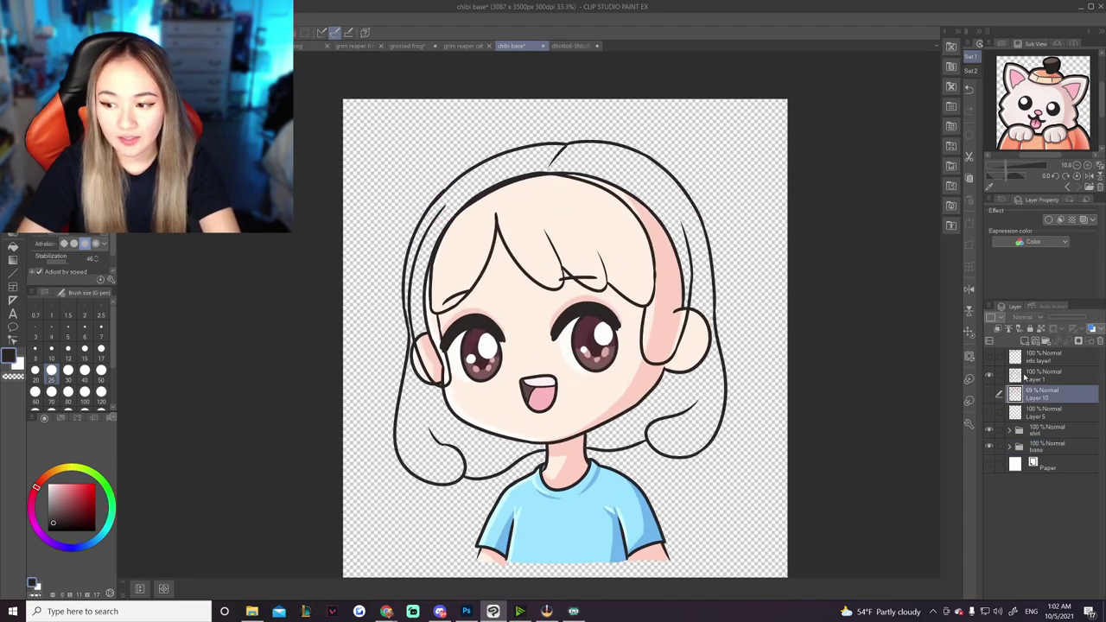
pyautogui.click(989, 394)
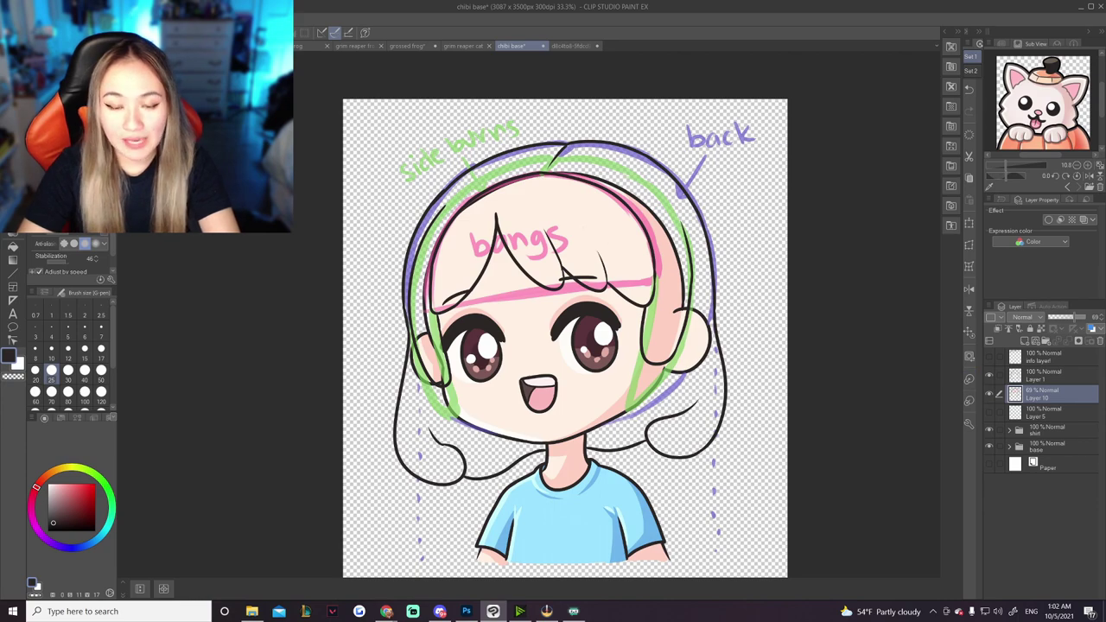
pyautogui.click(989, 394)
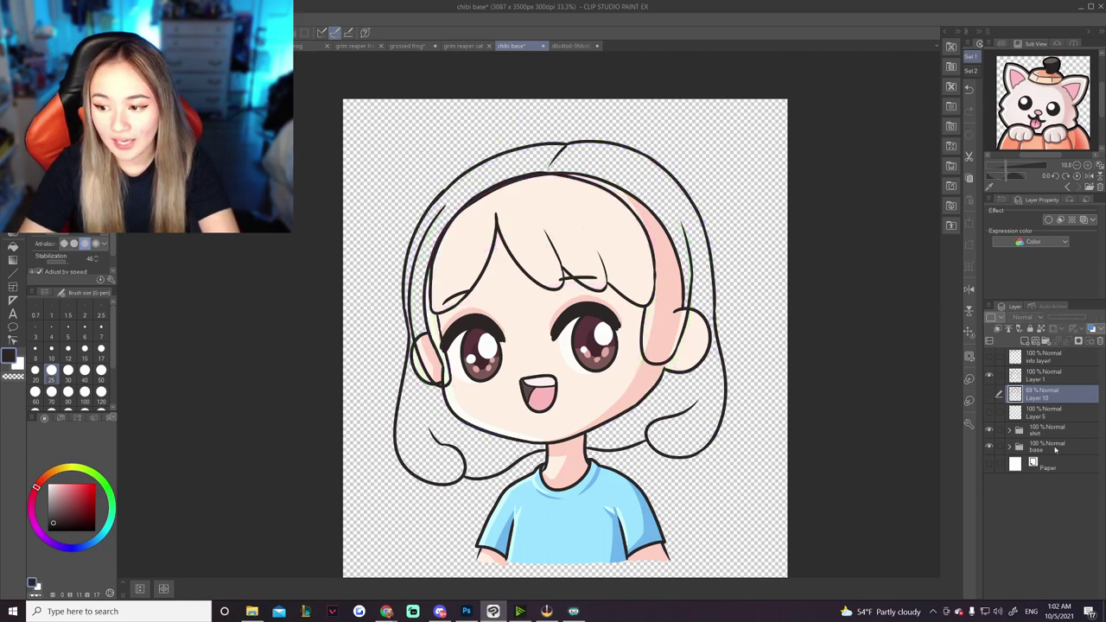
# Add a layer between the hair lineart and the guide layer, and fill the bangs and sideburns with greyish blue using the marker.
pyautogui.click(1046, 432)
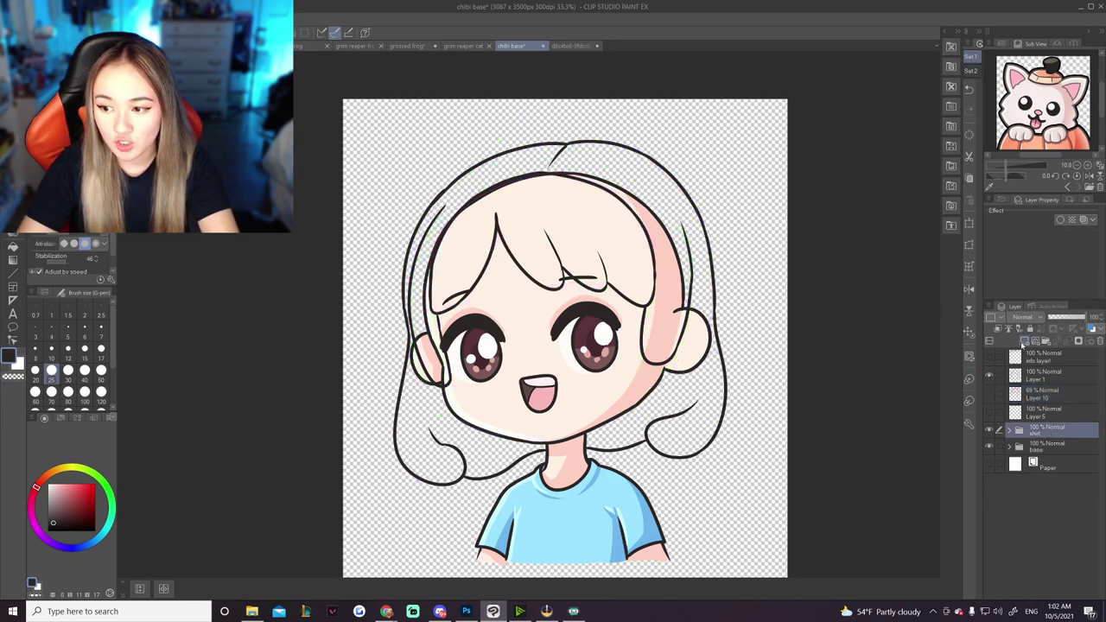
pyautogui.click(1024, 344)
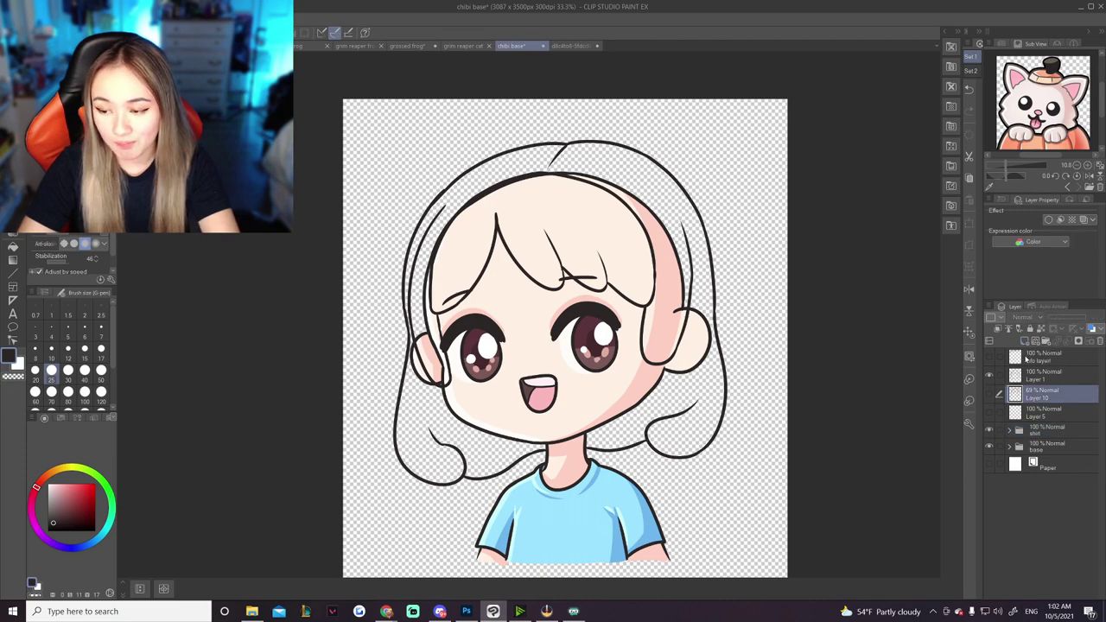
pyautogui.scroll(2, 507, 302)
pyautogui.moveTo(359, 242)
pyautogui.mouseDown()
pyautogui.moveTo(406, 194)
pyautogui.moveTo(502, 154)
pyautogui.moveTo(654, 195)
pyautogui.moveTo(717, 280)
pyautogui.mouseUp()
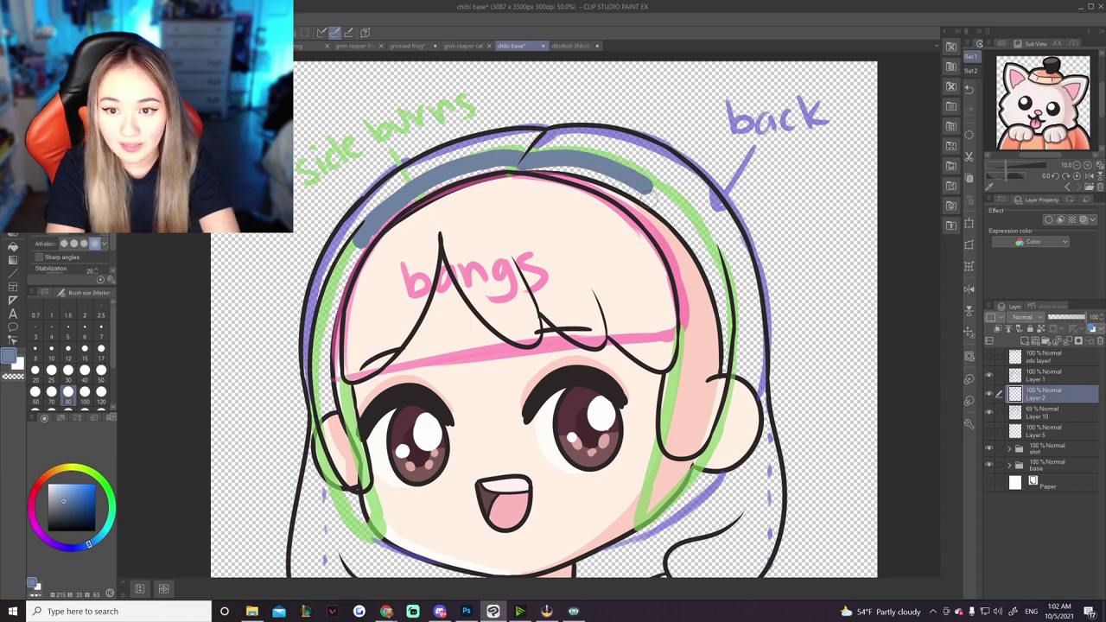
pyautogui.moveTo(696, 234)
pyautogui.mouseDown()
pyautogui.moveTo(713, 264)
pyautogui.moveTo(705, 238)
pyautogui.moveTo(720, 304)
pyautogui.mouseUp()
pyautogui.moveTo(708, 238)
pyautogui.mouseDown()
pyautogui.moveTo(683, 201)
pyautogui.moveTo(629, 188)
pyautogui.moveTo(619, 174)
pyautogui.mouseUp()
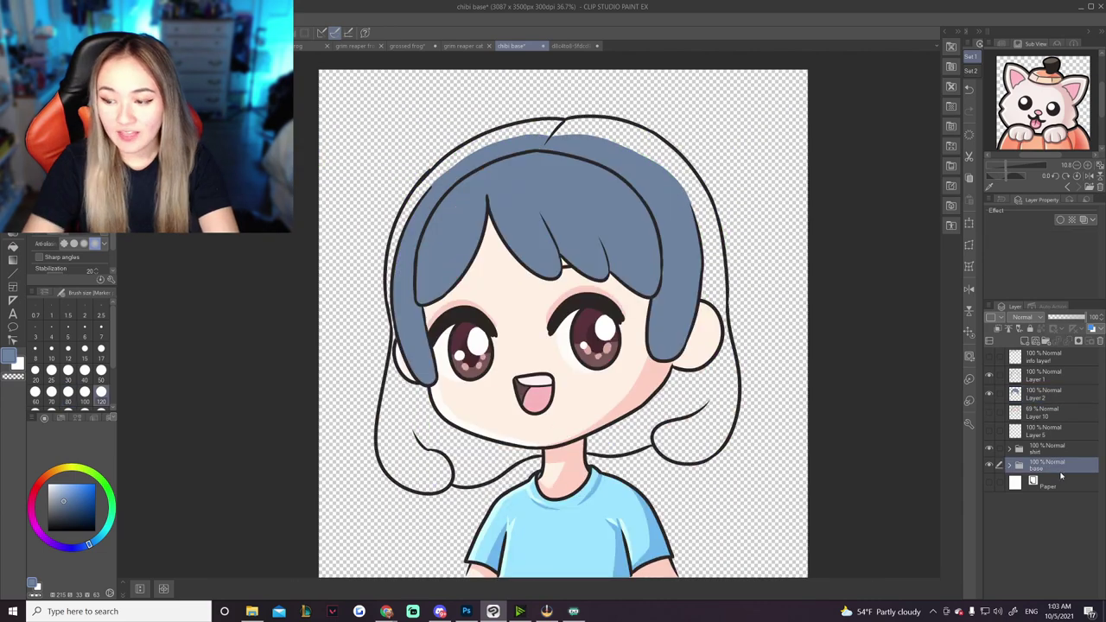
# Add a layer between the paper and the base folder and start painting the left back hair greyish blue at brush size 120.
pyautogui.click(1056, 484)
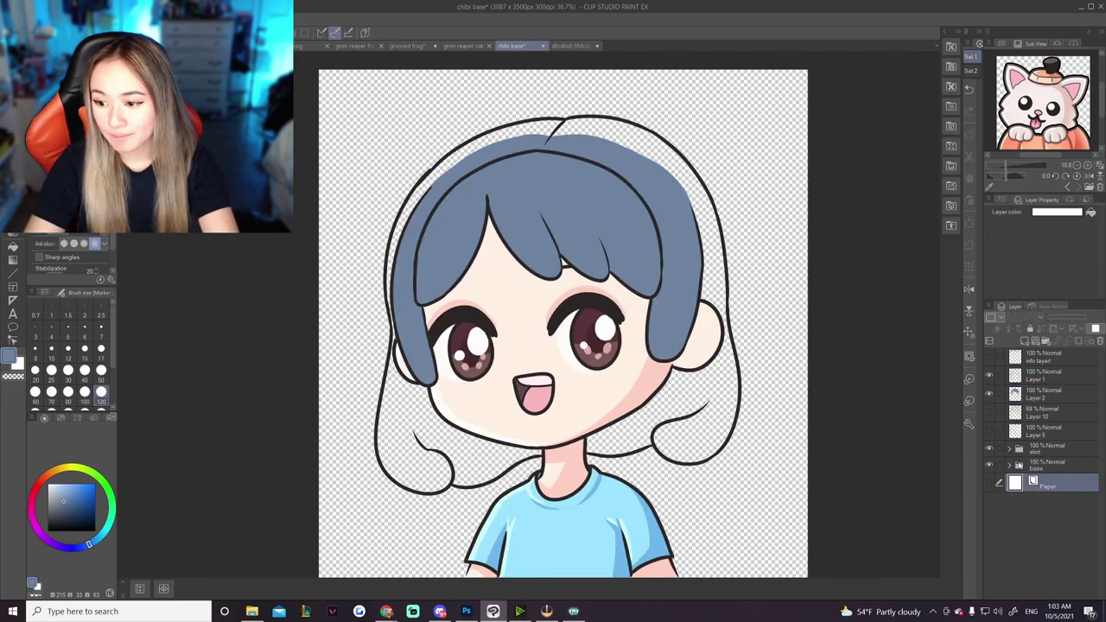
pyautogui.click(1026, 342)
pyautogui.scroll(3, 655, 390)
pyautogui.moveTo(321, 323); pyautogui.dragTo(304, 445)
pyautogui.moveTo(324, 380); pyautogui.dragTo(356, 437)
pyautogui.click(1046, 395)
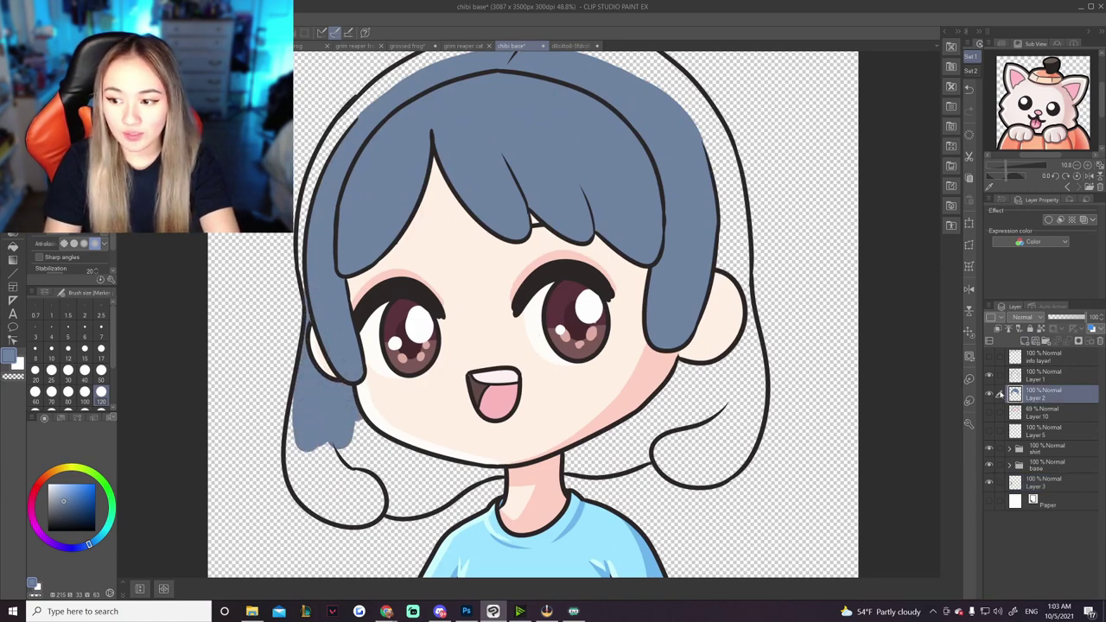
pyautogui.moveTo(350, 438)
pyautogui.mouseDown()
pyautogui.moveTo(408, 401)
pyautogui.moveTo(350, 469)
pyautogui.moveTo(441, 396)
pyautogui.mouseUp()
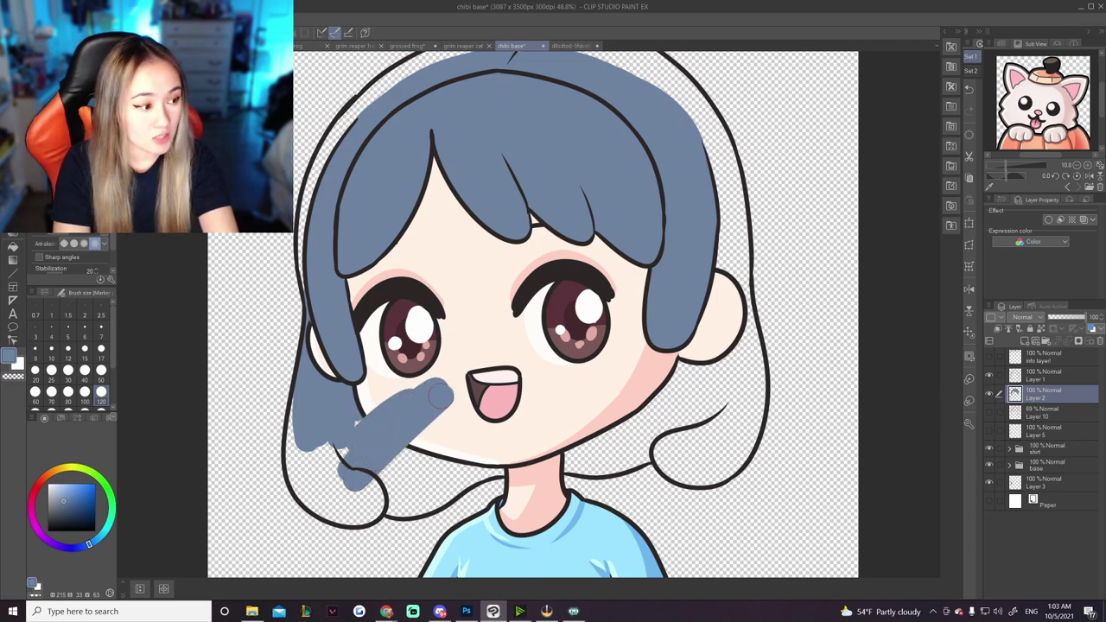
pyautogui.hotkey('ctrl', 'z')
# Fill the rest of the back hair with greyish blue on the layer beneath the base folder.
pyautogui.click(1046, 482)
pyautogui.moveTo(354, 450)
pyautogui.mouseDown()
pyautogui.moveTo(363, 433)
pyautogui.moveTo(402, 463)
pyautogui.mouseUp()
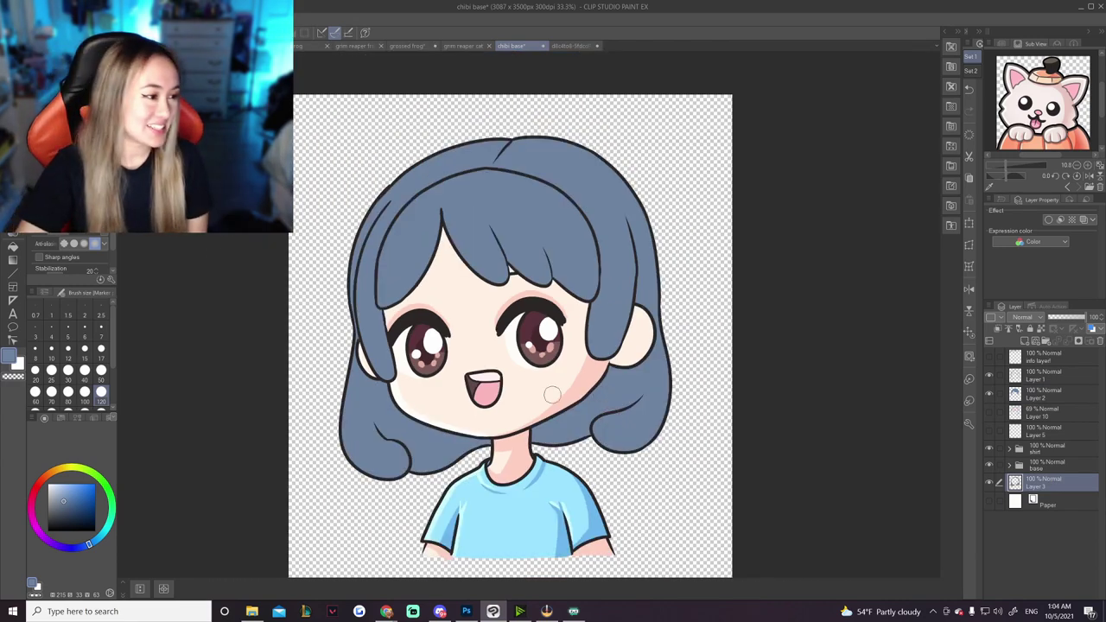
pyautogui.scroll(-2, 550, 396)
pyautogui.scroll(4, 512, 349)
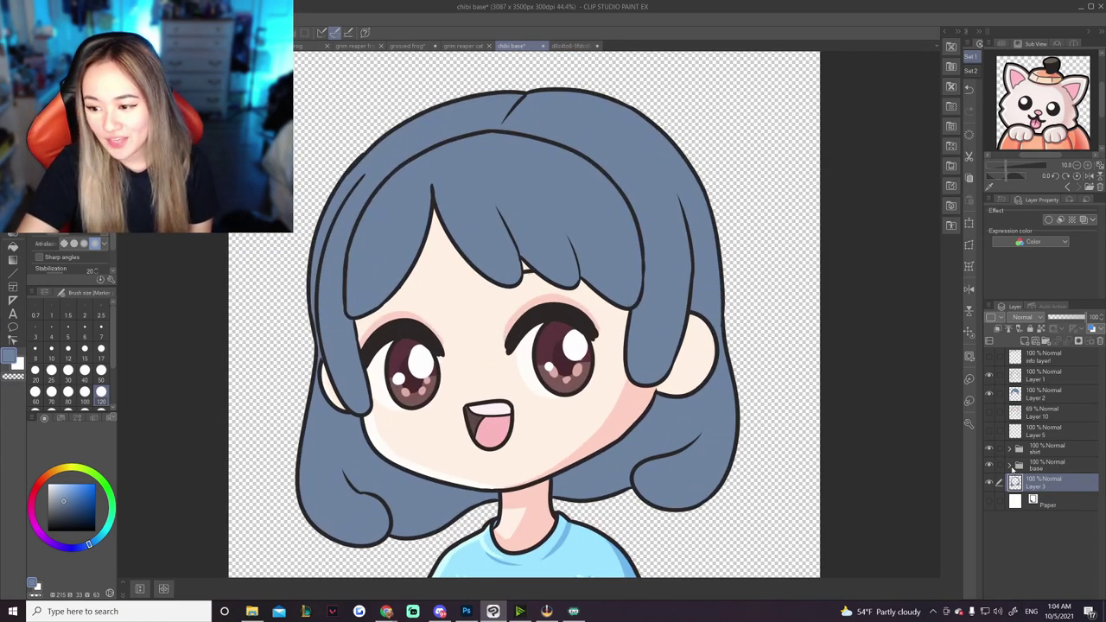
# Select the base shading layer, sample the pink skin shadow with the G-pen at size 50, and try a shadow stroke along the bangs.
pyautogui.click(1011, 468)
pyautogui.click(1064, 517)
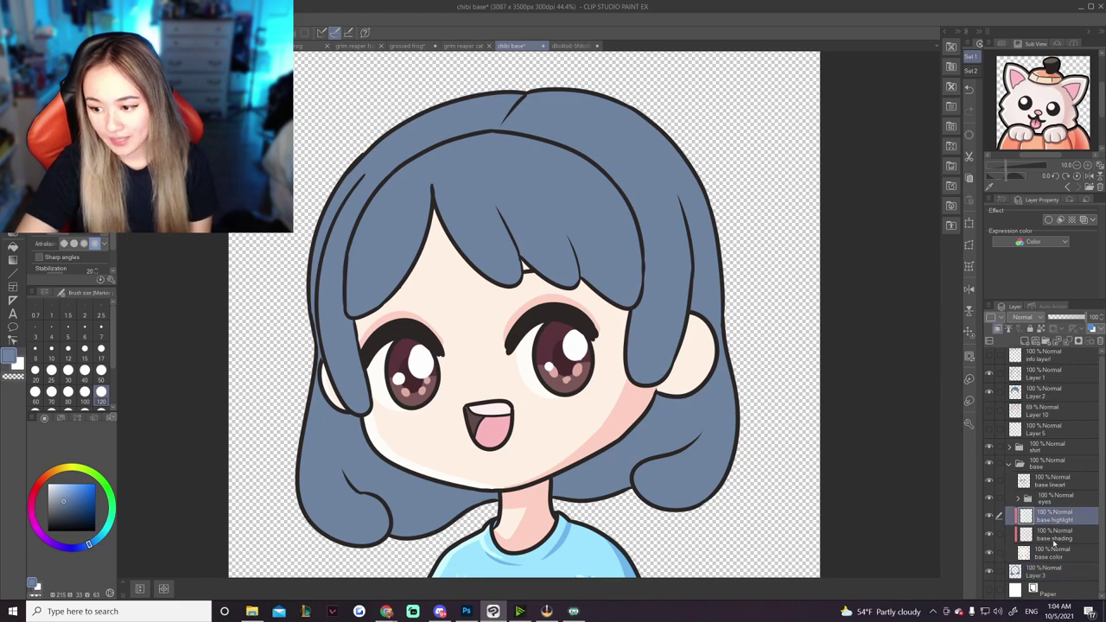
pyautogui.click(1055, 536)
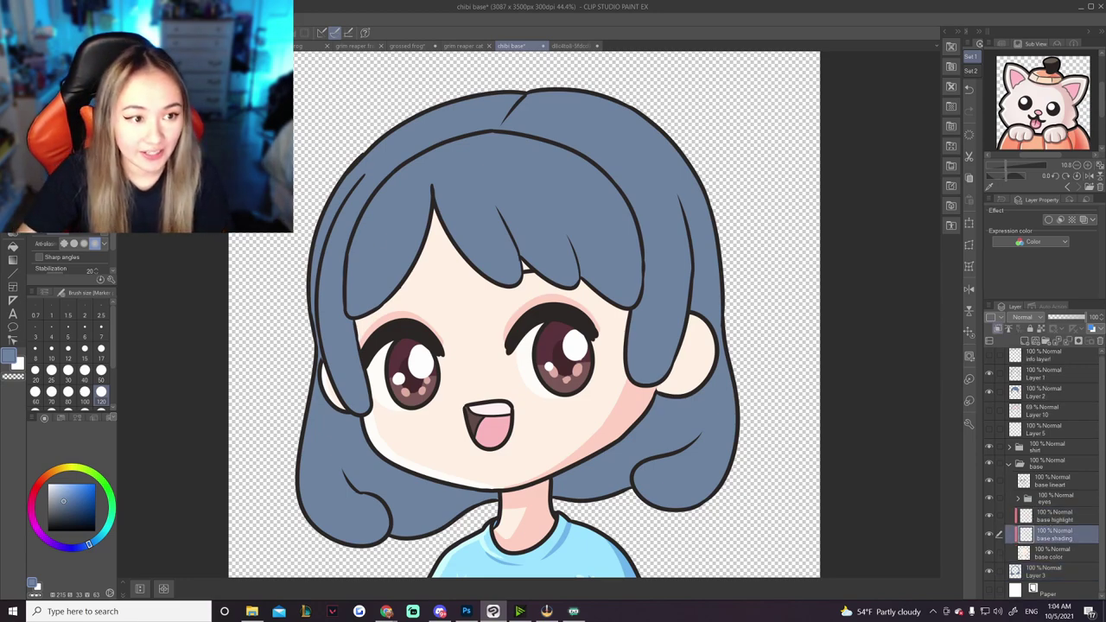
pyautogui.press('i')
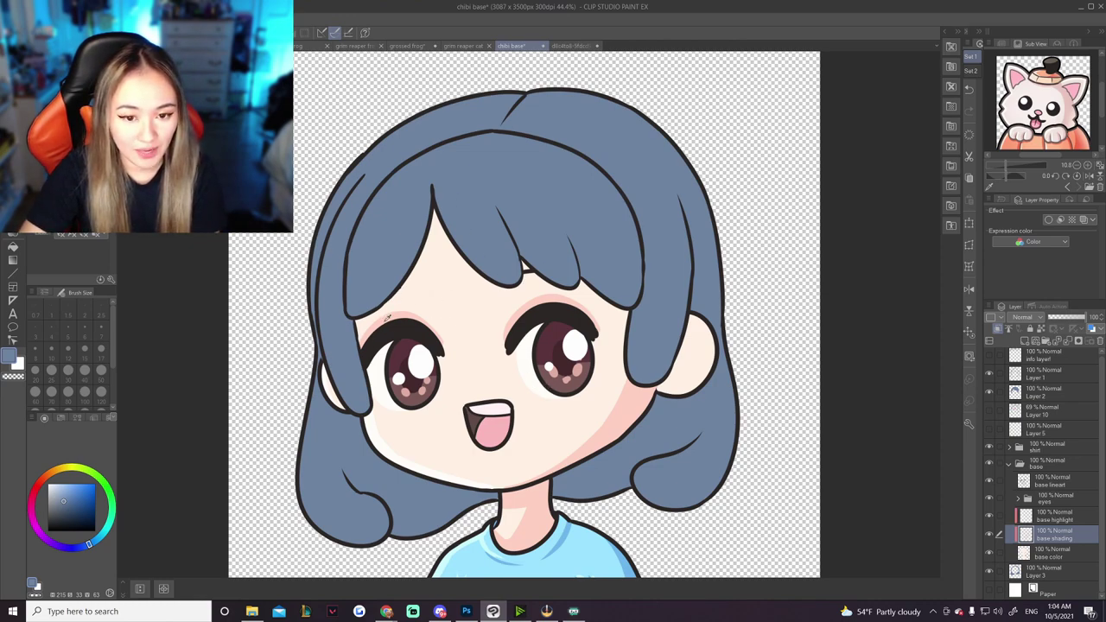
pyautogui.keyDown('alt'); pyautogui.click(396, 315); pyautogui.keyUp('alt')
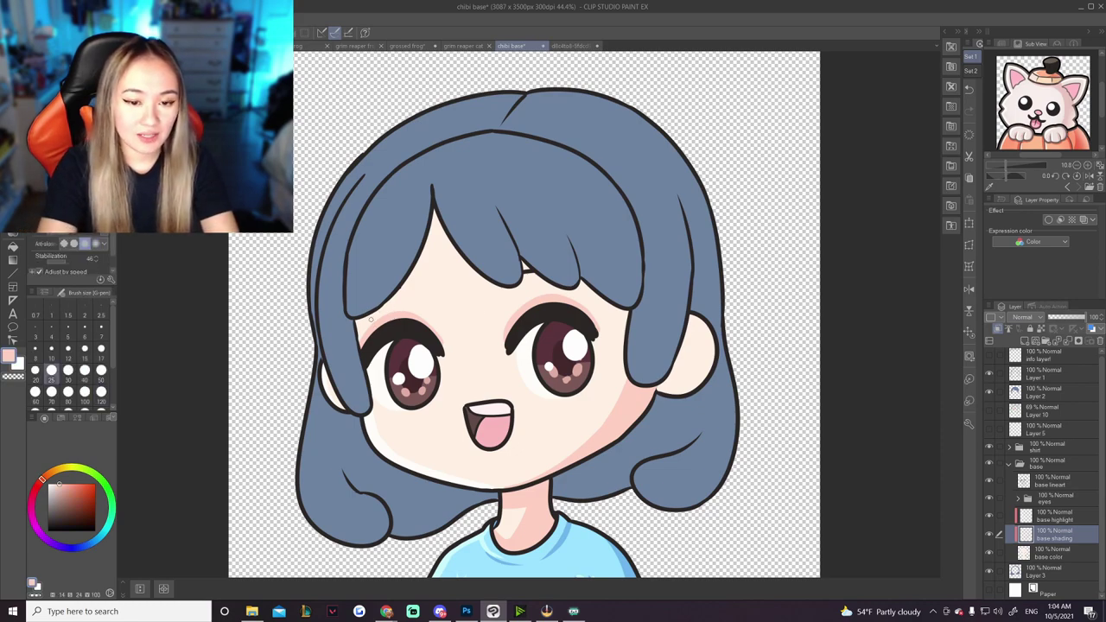
pyautogui.click(101, 370)
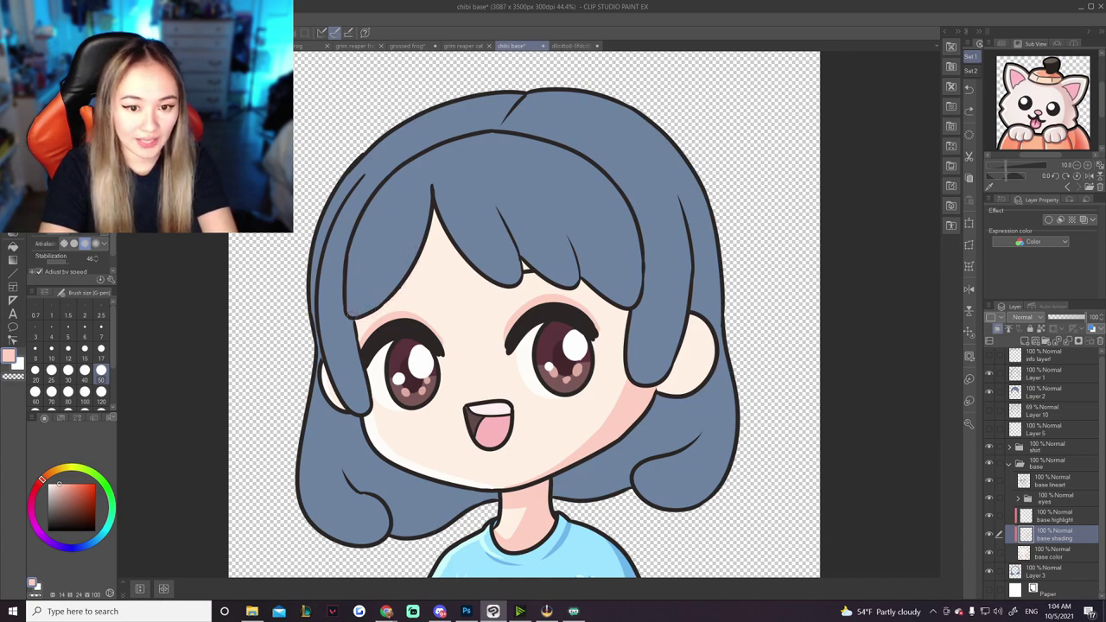
pyautogui.moveTo(399, 296)
pyautogui.mouseDown()
pyautogui.moveTo(427, 251)
pyautogui.moveTo(431, 212)
pyautogui.mouseUp()
pyautogui.hotkey('ctrl', 'z')
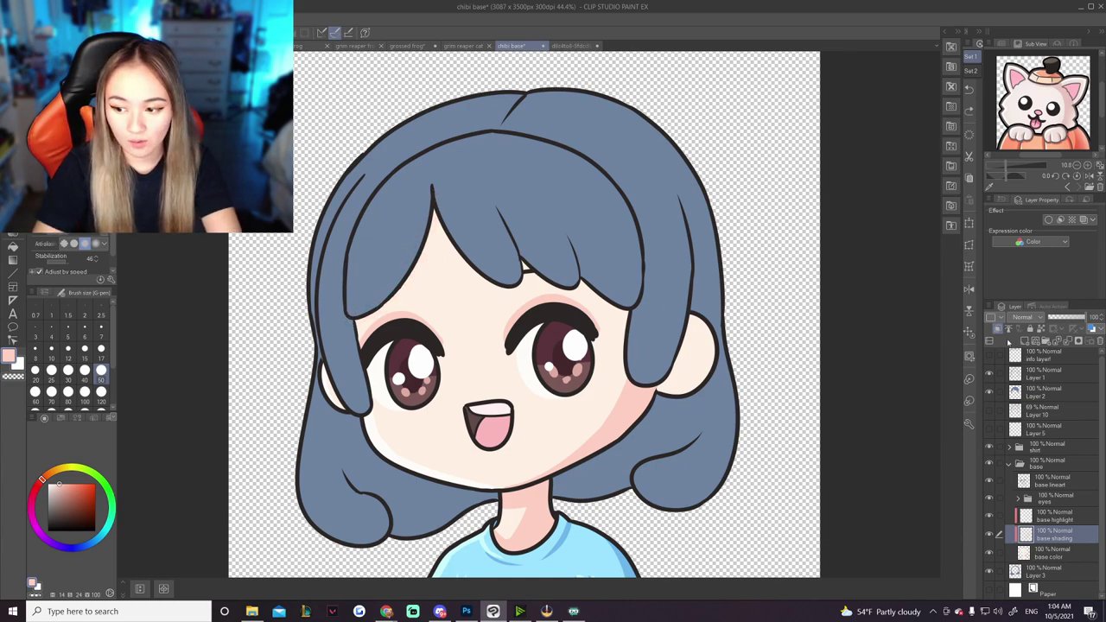
# Add a layer above the base shading and paint pink hair shadows on the forehead beneath the bangs and on the right ear.
pyautogui.click(1025, 341)
pyautogui.moveTo(364, 340); pyautogui.dragTo(432, 216)
pyautogui.moveTo(413, 279); pyautogui.dragTo(433, 197)
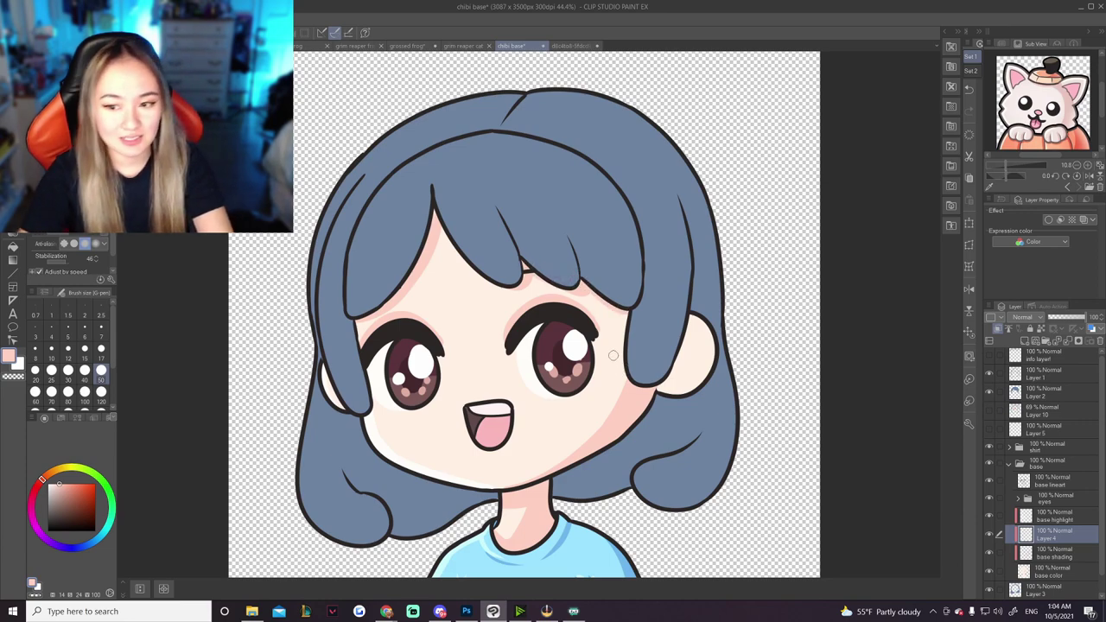
pyautogui.moveTo(664, 383); pyautogui.dragTo(694, 295)
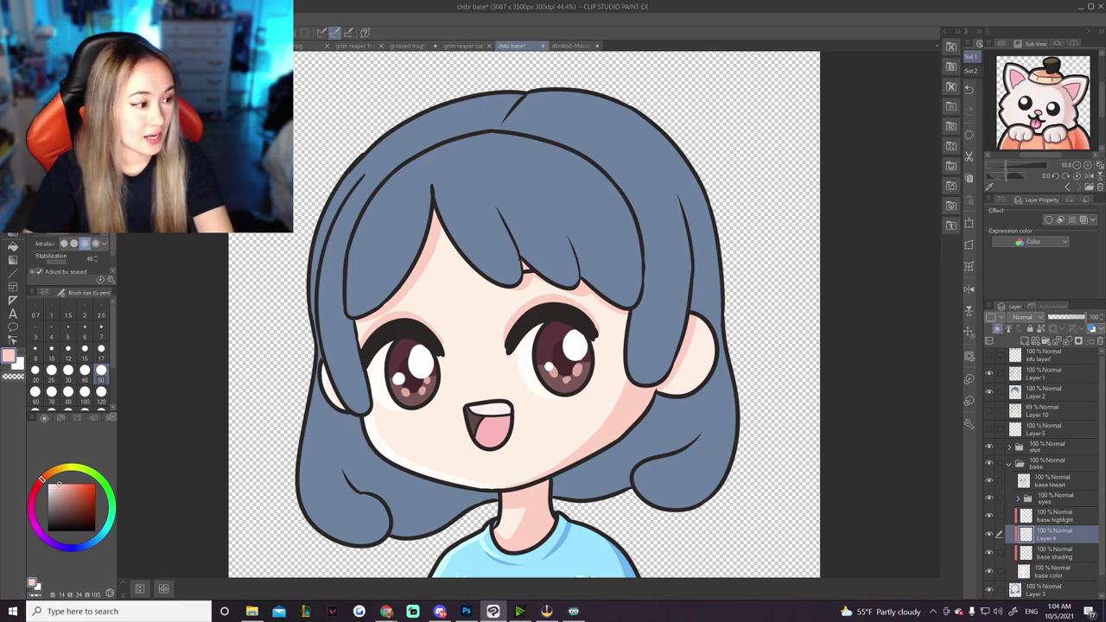
pyautogui.scroll(-3, 510, 357)
pyautogui.scroll(3, 483, 409)
# Collapse the base folder, then add a layer above the bangs and sideburns fill and clip it to that fill.
pyautogui.click(1008, 464)
pyautogui.click(1046, 393)
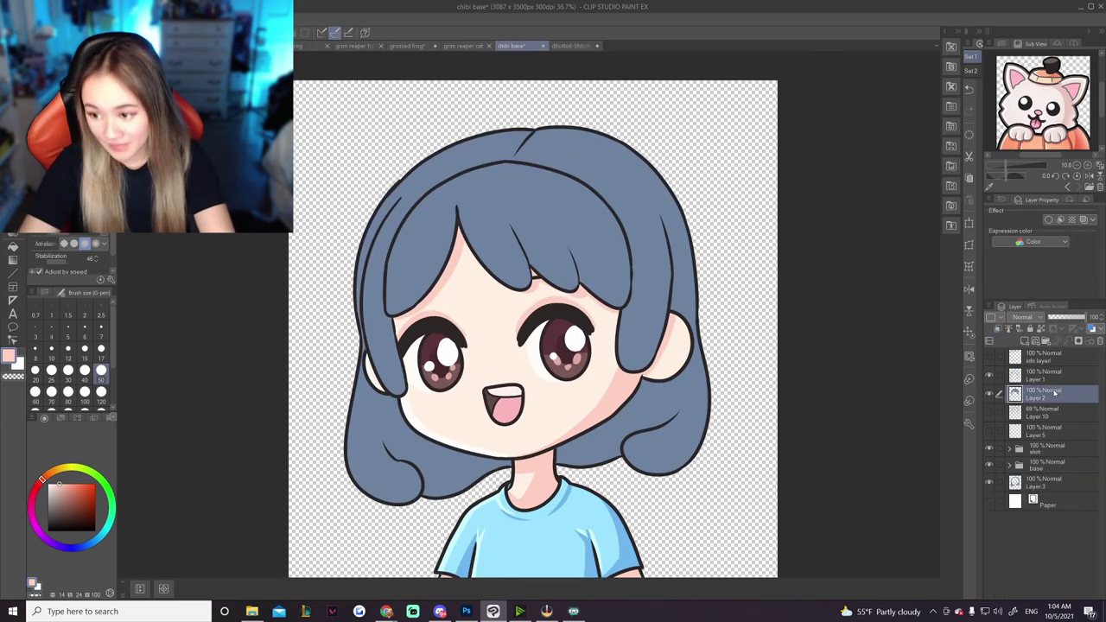
pyautogui.click(1026, 342)
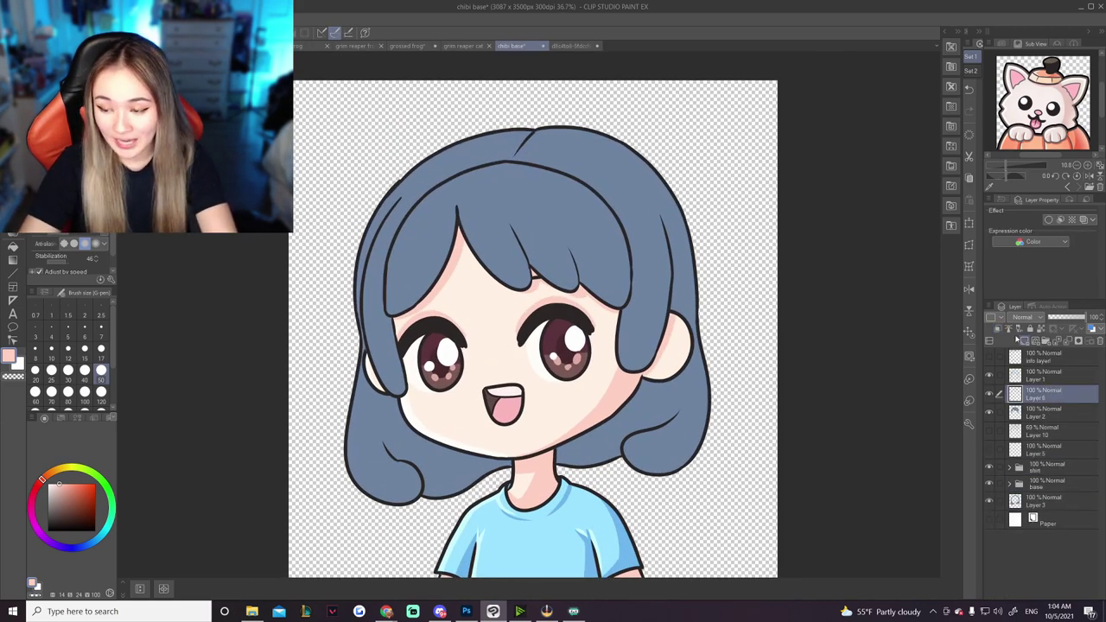
pyautogui.doubleClick(1042, 398)
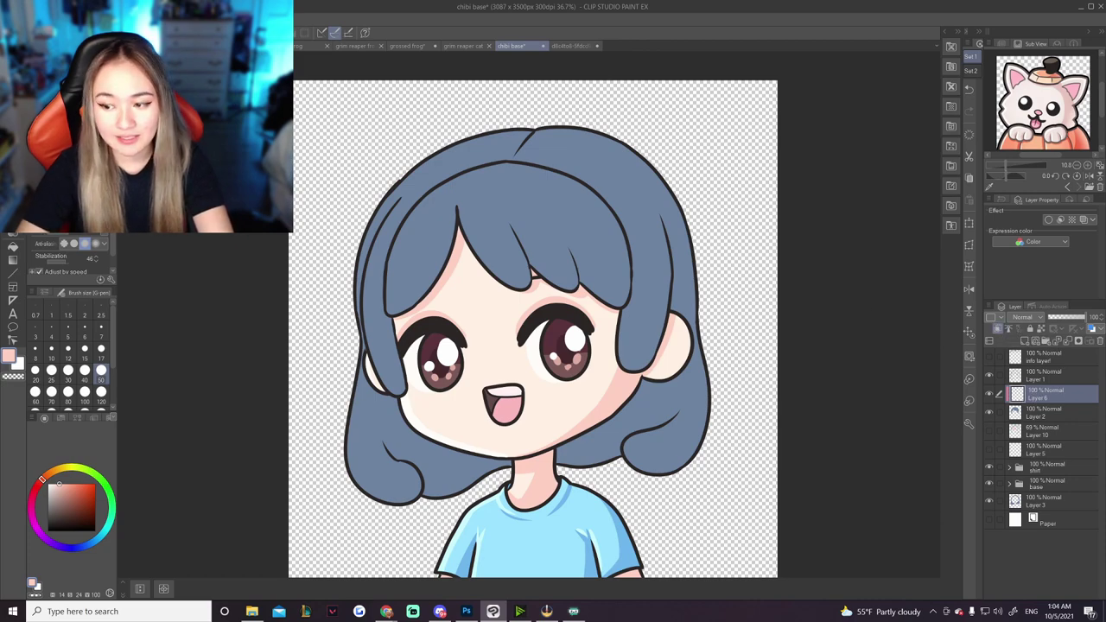
# Sample the hair's greyish blue and shift it to a darker, more saturated purplish blue for shading.
pyautogui.keyDown('alt'); pyautogui.click(514, 204); pyautogui.keyUp('alt')
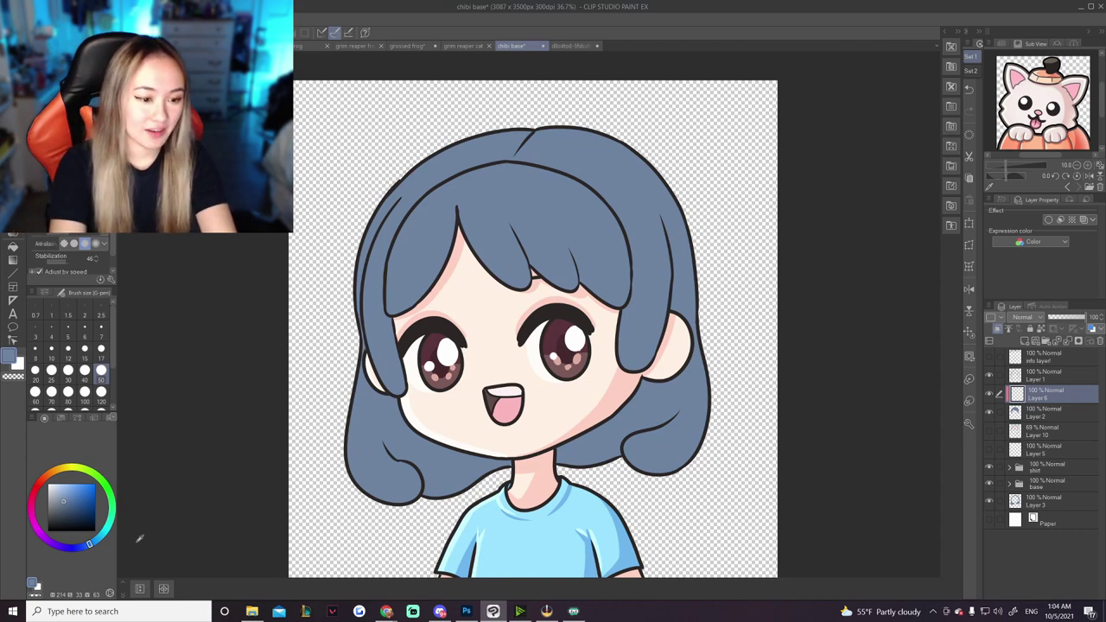
pyautogui.moveTo(88, 545); pyautogui.dragTo(82, 547)
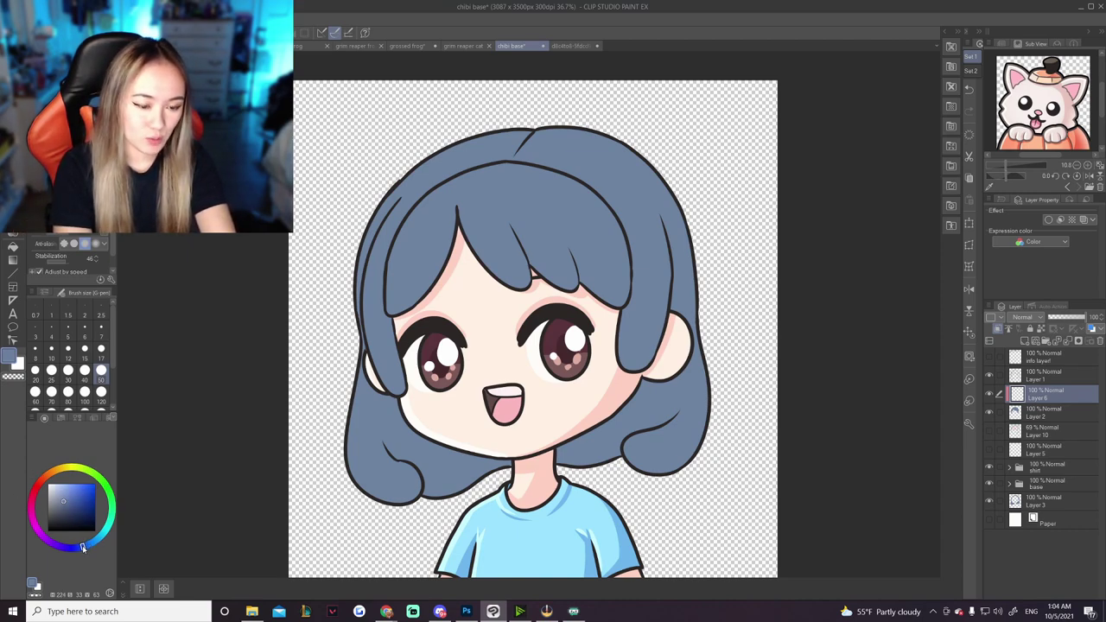
pyautogui.moveTo(65, 504); pyautogui.dragTo(70, 508)
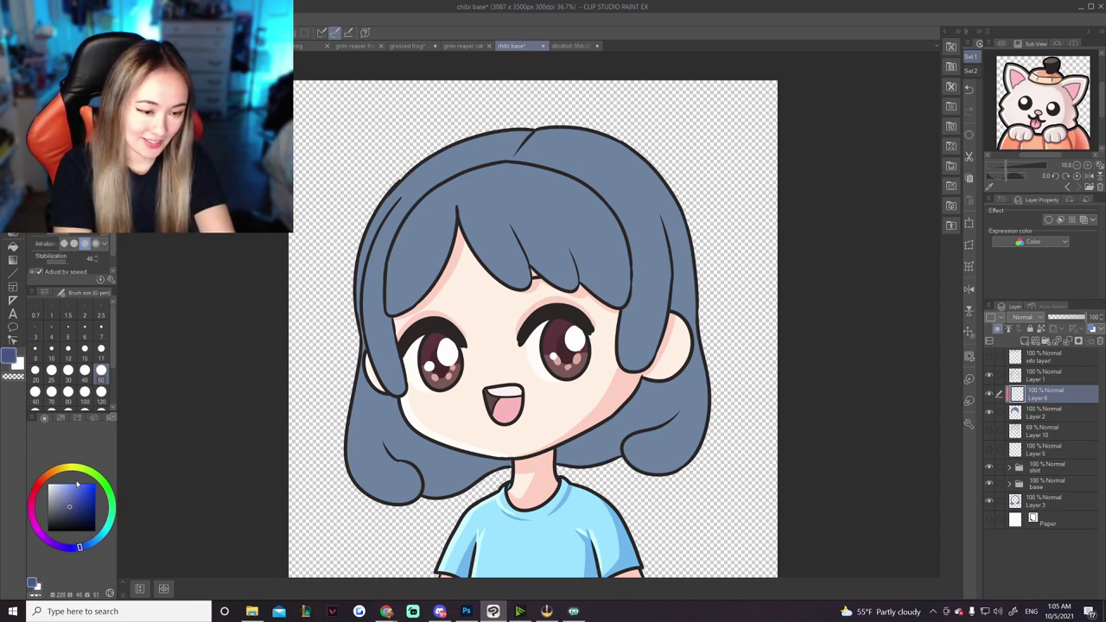
# Shade the hair just outside the bangs' outline on both sides in purplish blue, using brush size 60.
pyautogui.click(52, 394)
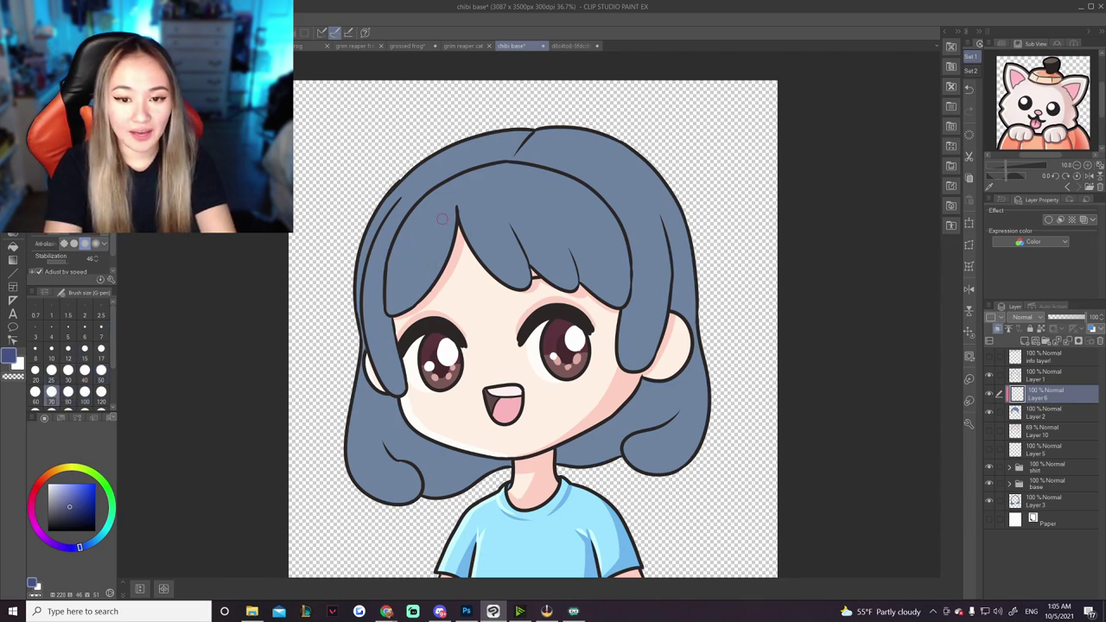
pyautogui.click(85, 371)
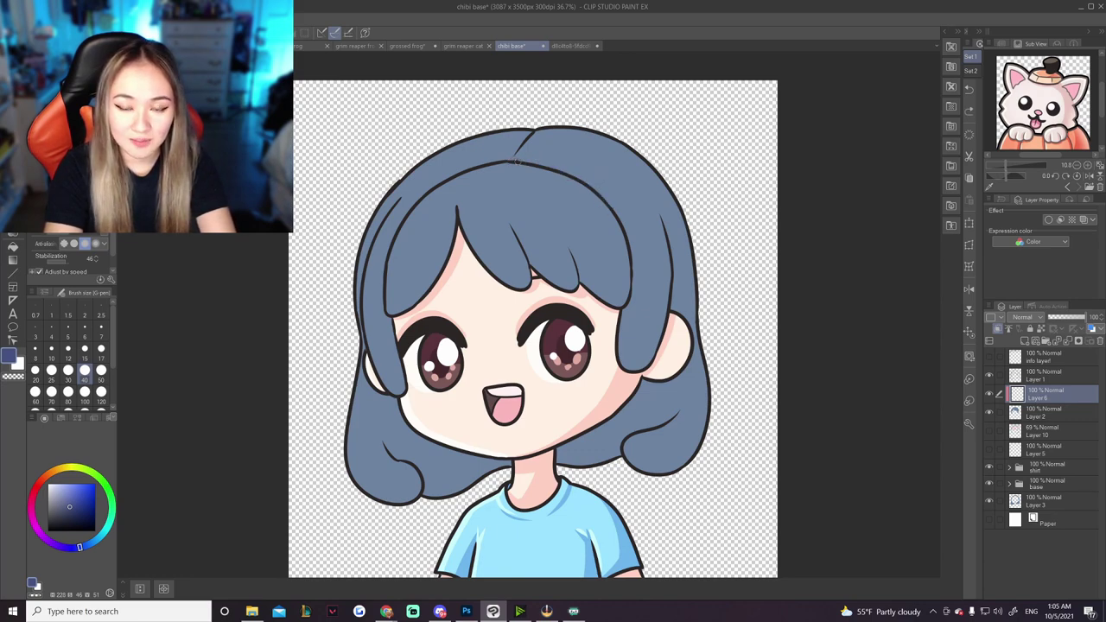
pyautogui.click(34, 393)
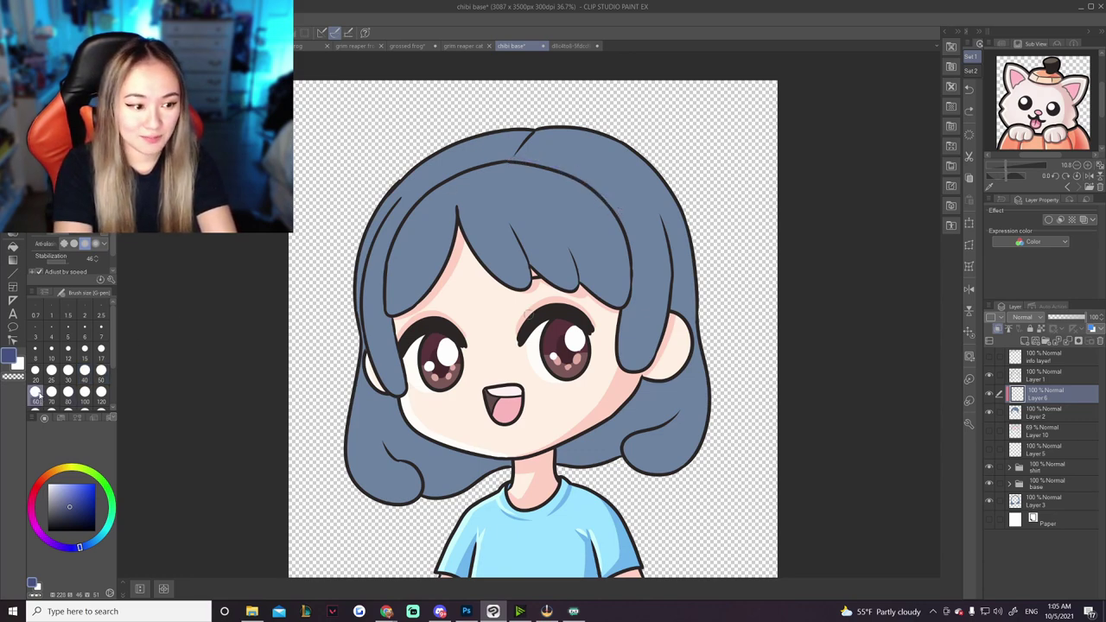
pyautogui.moveTo(517, 158); pyautogui.dragTo(585, 177)
pyautogui.hotkey('ctrl', 'z')
pyautogui.click(68, 504)
pyautogui.moveTo(516, 158); pyautogui.dragTo(581, 178)
pyautogui.hotkey('ctrl', 'z')
pyautogui.moveTo(517, 159)
pyautogui.mouseDown()
pyautogui.moveTo(598, 183)
pyautogui.moveTo(561, 174)
pyautogui.moveTo(619, 212)
pyautogui.moveTo(622, 203)
pyautogui.moveTo(613, 197)
pyautogui.moveTo(636, 269)
pyautogui.mouseUp()
pyautogui.hotkey('ctrl', 'z')
pyautogui.moveTo(613, 205)
pyautogui.mouseDown()
pyautogui.moveTo(633, 248)
pyautogui.moveTo(617, 200)
pyautogui.moveTo(644, 281)
pyautogui.moveTo(638, 265)
pyautogui.moveTo(631, 314)
pyautogui.mouseUp()
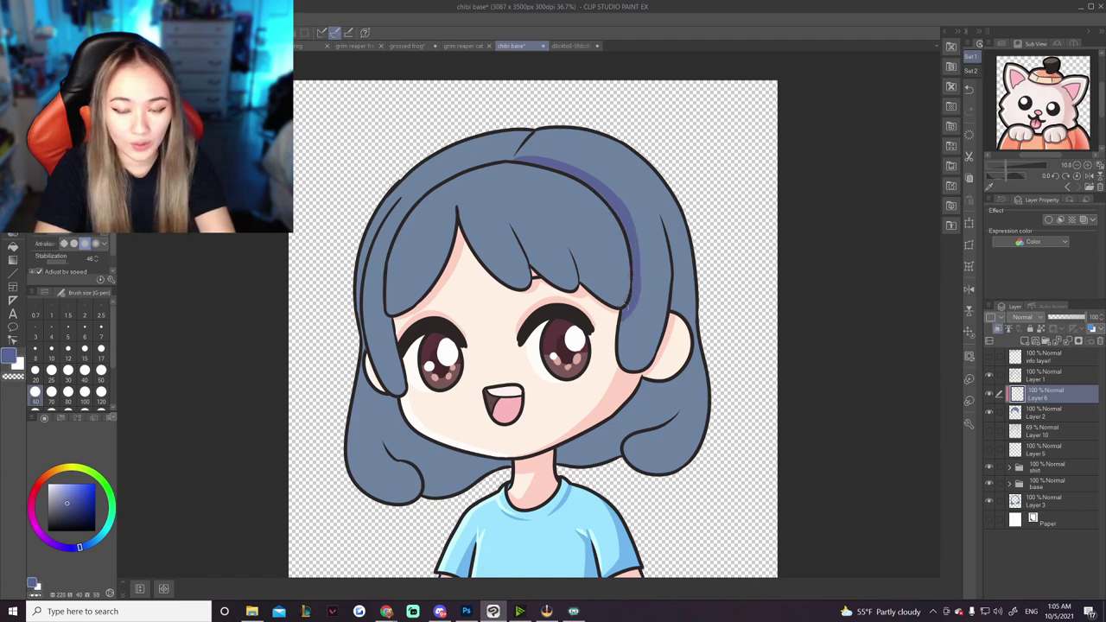
pyautogui.moveTo(516, 159); pyautogui.dragTo(380, 327)
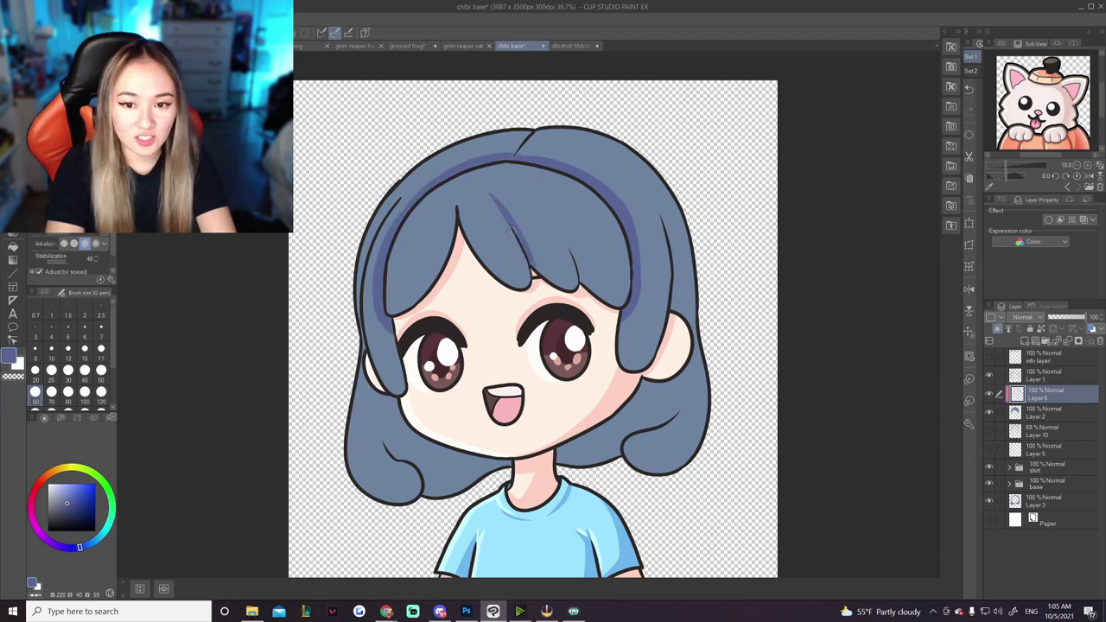
# Paint tapered purplish-blue shadows along the two strand lines inside the bangs.
pyautogui.moveTo(529, 255); pyautogui.dragTo(495, 192)
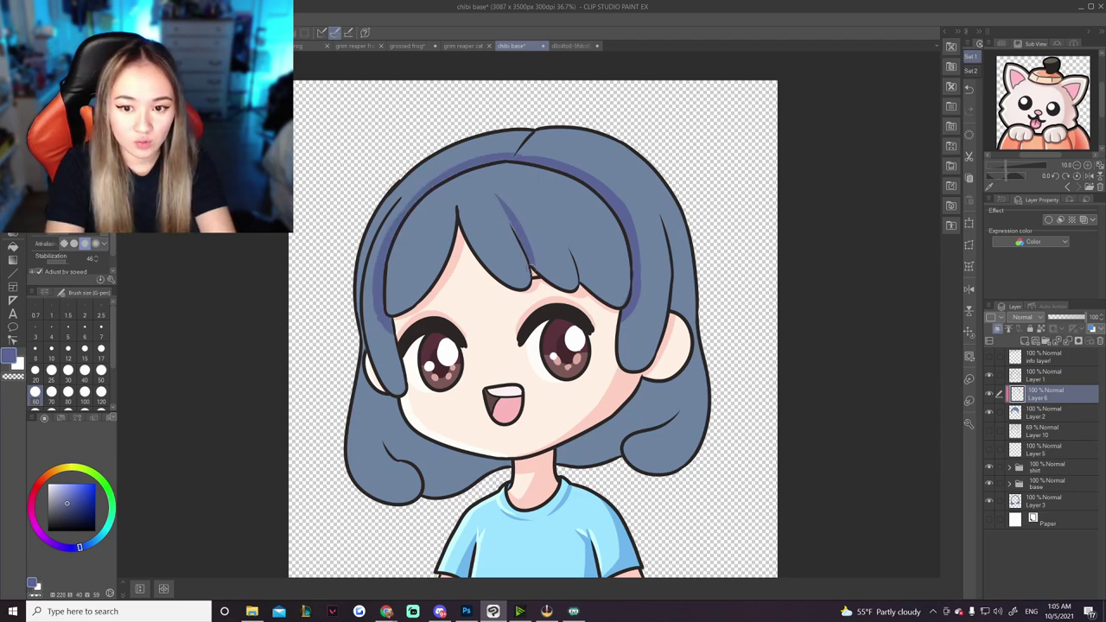
pyautogui.moveTo(584, 285); pyautogui.dragTo(539, 185)
pyautogui.hotkey('ctrl', 'z')
pyautogui.moveTo(583, 284); pyautogui.dragTo(529, 194)
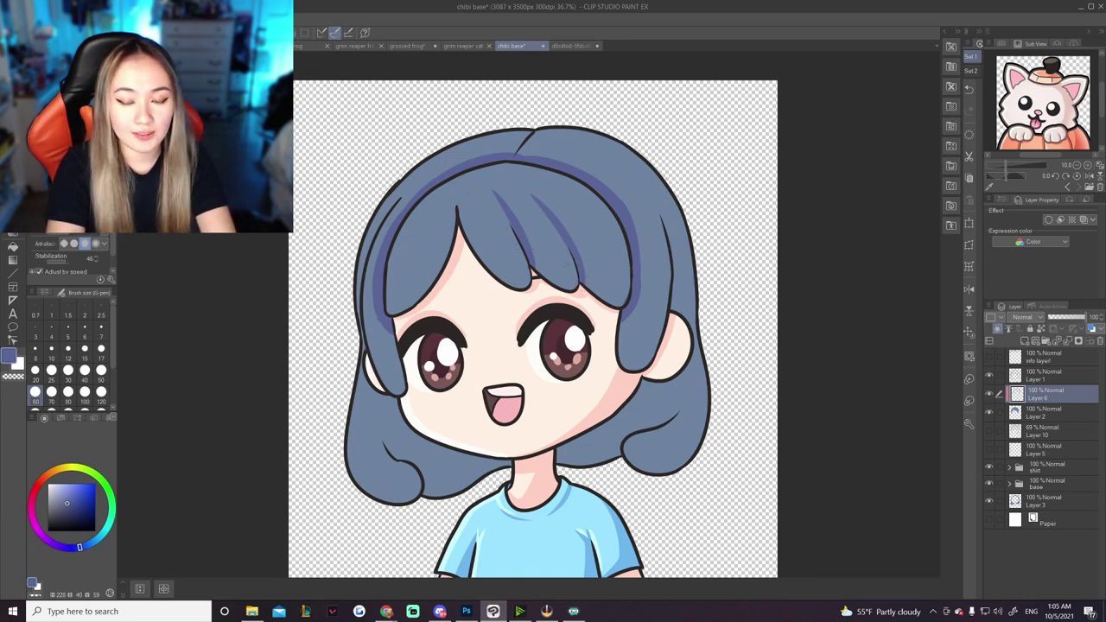
# Shade the parting of the bangs, from the peak above the forehead up to the bangs' outline.
pyautogui.moveTo(457, 220)
pyautogui.mouseDown()
pyautogui.moveTo(478, 162)
pyautogui.moveTo(454, 222)
pyautogui.moveTo(438, 186)
pyautogui.moveTo(424, 190)
pyautogui.moveTo(453, 201)
pyautogui.moveTo(454, 233)
pyautogui.mouseUp()
pyautogui.hotkey('ctrl', 'z')
pyautogui.moveTo(419, 196); pyautogui.dragTo(463, 239)
pyautogui.hotkey('ctrl', 'z')
pyautogui.moveTo(414, 197)
pyautogui.mouseDown()
pyautogui.moveTo(449, 202)
pyautogui.moveTo(449, 234)
pyautogui.mouseUp()
pyautogui.hotkey('ctrl', 'z')
pyautogui.hotkey('ctrl', 'z')
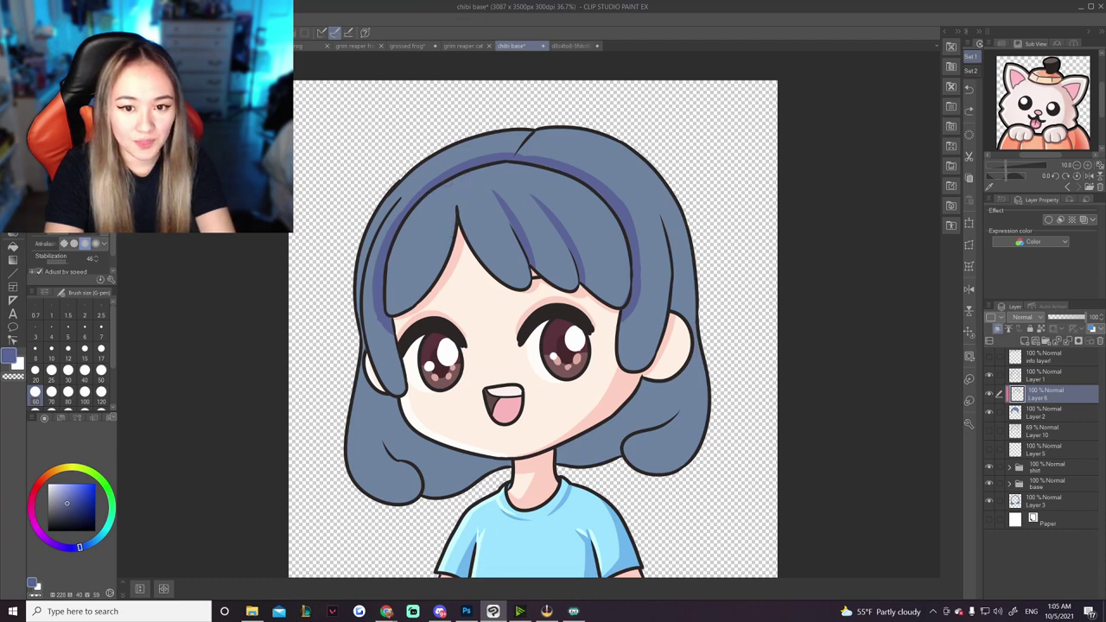
pyautogui.moveTo(454, 228)
pyautogui.mouseDown()
pyautogui.moveTo(453, 201)
pyautogui.moveTo(428, 192)
pyautogui.moveTo(415, 210)
pyautogui.moveTo(455, 211)
pyautogui.moveTo(458, 223)
pyautogui.moveTo(458, 185)
pyautogui.moveTo(509, 156)
pyautogui.moveTo(466, 173)
pyautogui.moveTo(441, 183)
pyautogui.mouseUp()
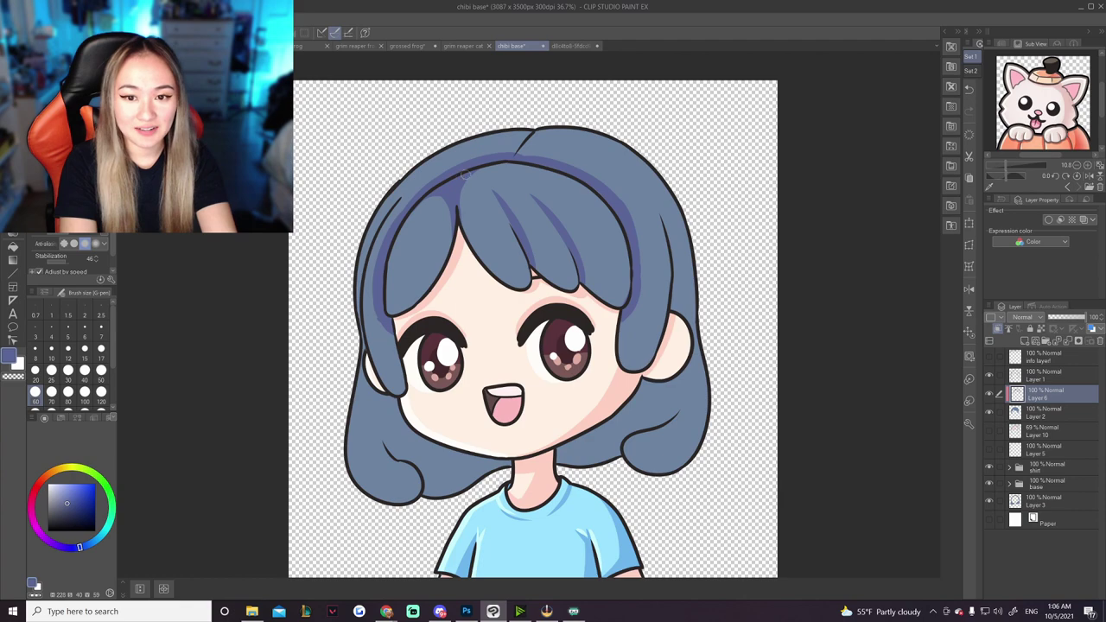
# Paint a curved purplish-blue shadow band across the full width of the bangs at brush size 80.
pyautogui.click(69, 393)
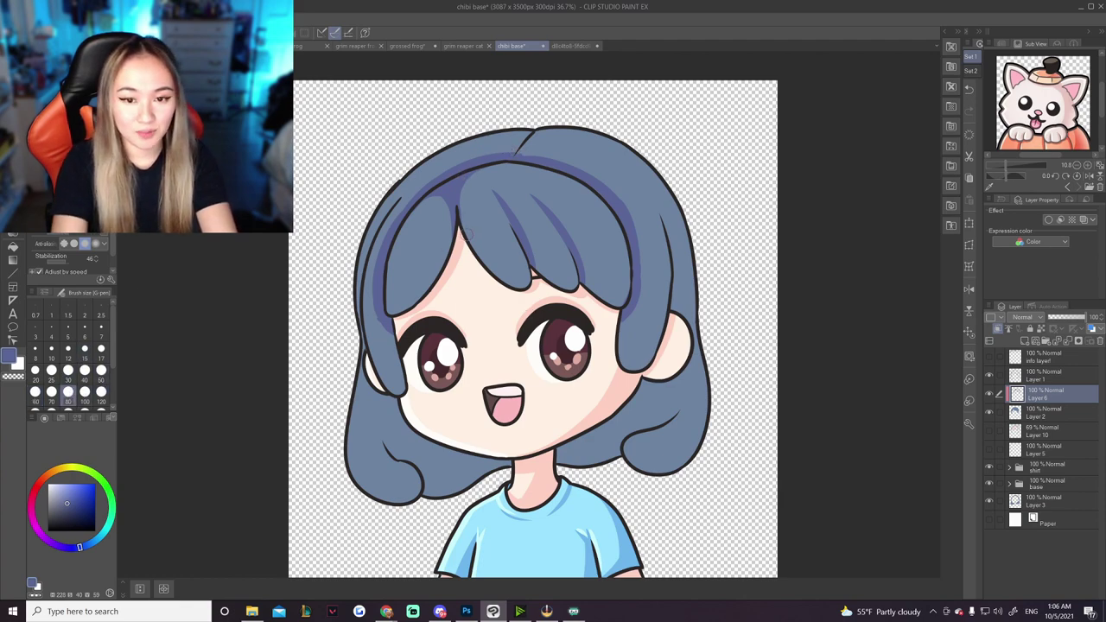
pyautogui.moveTo(392, 238)
pyautogui.mouseDown()
pyautogui.moveTo(478, 251)
pyautogui.moveTo(607, 206)
pyautogui.mouseUp()
pyautogui.hotkey('ctrl', 'z')
pyautogui.moveTo(404, 229)
pyautogui.mouseDown()
pyautogui.moveTo(464, 232)
pyautogui.moveTo(596, 196)
pyautogui.mouseUp()
pyautogui.hotkey('ctrl', 'z')
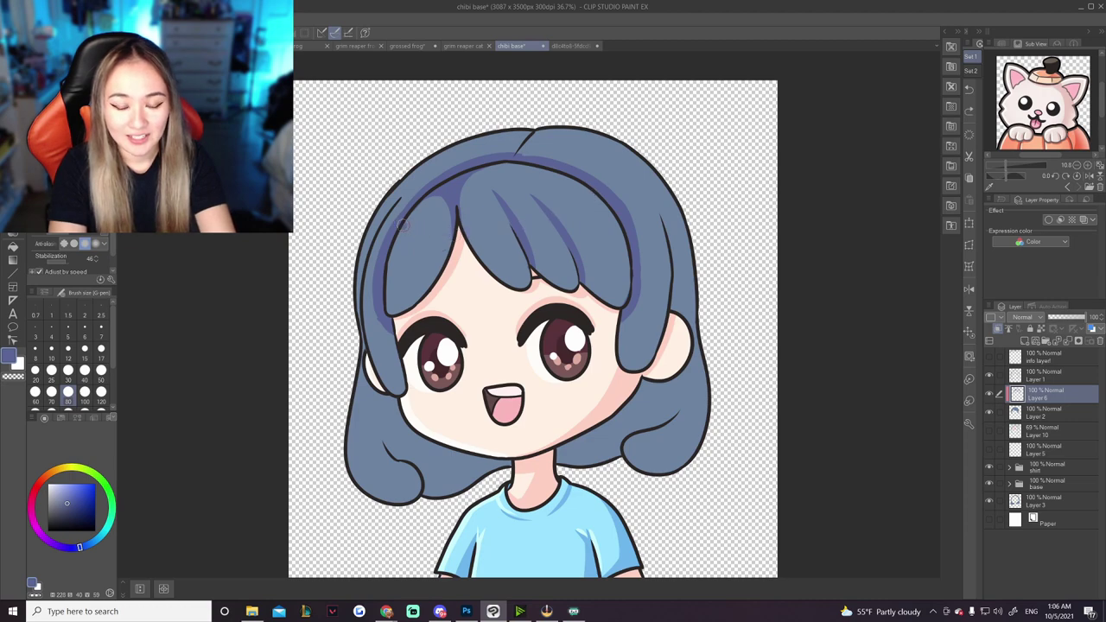
pyautogui.moveTo(402, 225)
pyautogui.mouseDown()
pyautogui.moveTo(508, 233)
pyautogui.moveTo(605, 202)
pyautogui.mouseUp()
pyautogui.moveTo(387, 247)
pyautogui.mouseDown()
pyautogui.moveTo(420, 257)
pyautogui.moveTo(616, 215)
pyautogui.mouseUp()
# Extend the shadow band across both sideburns, then reduce the brush to size 40 to finish the left one.
pyautogui.moveTo(636, 275)
pyautogui.mouseDown()
pyautogui.moveTo(671, 284)
pyautogui.moveTo(672, 270)
pyautogui.mouseUp()
pyautogui.hotkey('ctrl', 'z')
pyautogui.moveTo(626, 304)
pyautogui.mouseDown()
pyautogui.moveTo(665, 292)
pyautogui.moveTo(665, 276)
pyautogui.moveTo(648, 289)
pyautogui.moveTo(657, 273)
pyautogui.moveTo(659, 282)
pyautogui.mouseUp()
pyautogui.moveTo(385, 277); pyautogui.dragTo(367, 283)
pyautogui.moveTo(366, 324); pyautogui.dragTo(391, 311)
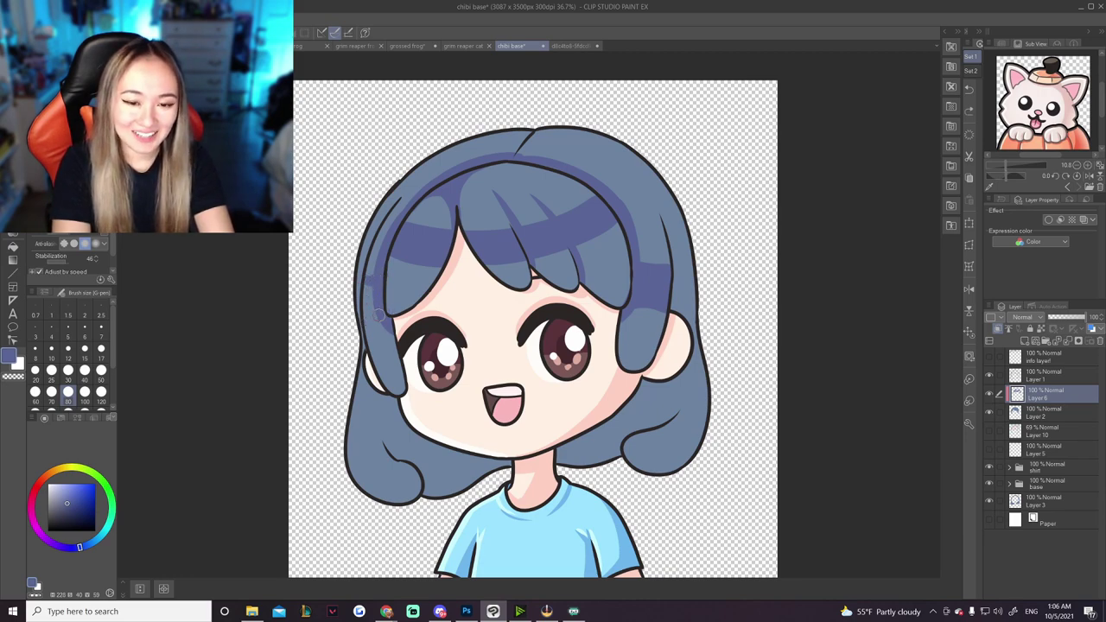
pyautogui.click(84, 370)
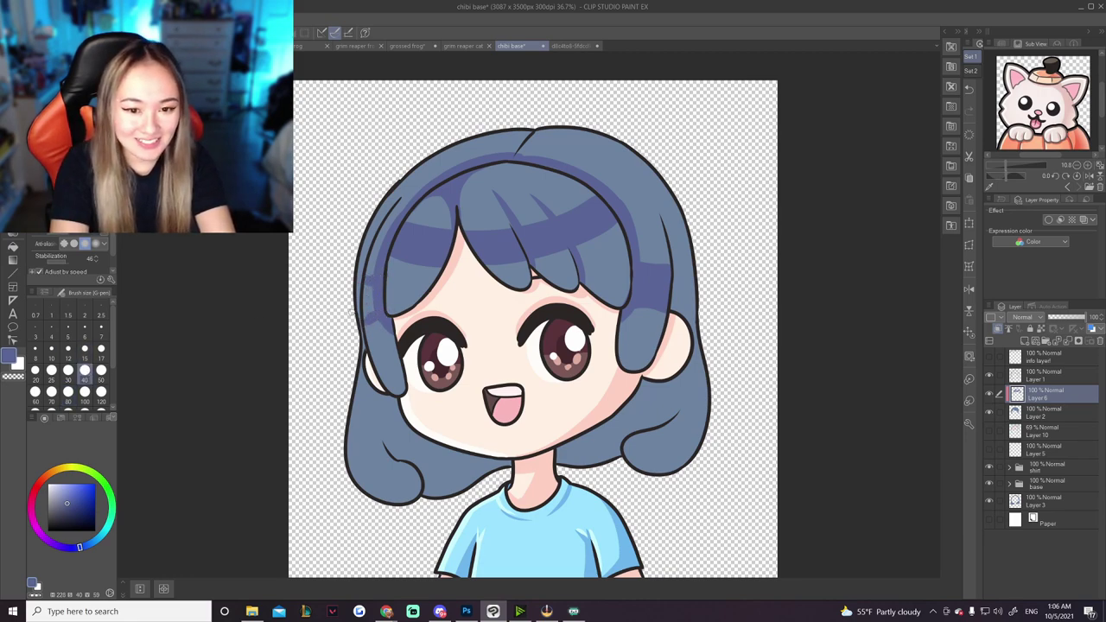
# Add a layer clipped to the back hair fill and shade along the inner edges of both curls at brush size 80.
pyautogui.click(1046, 501)
pyautogui.click(1025, 342)
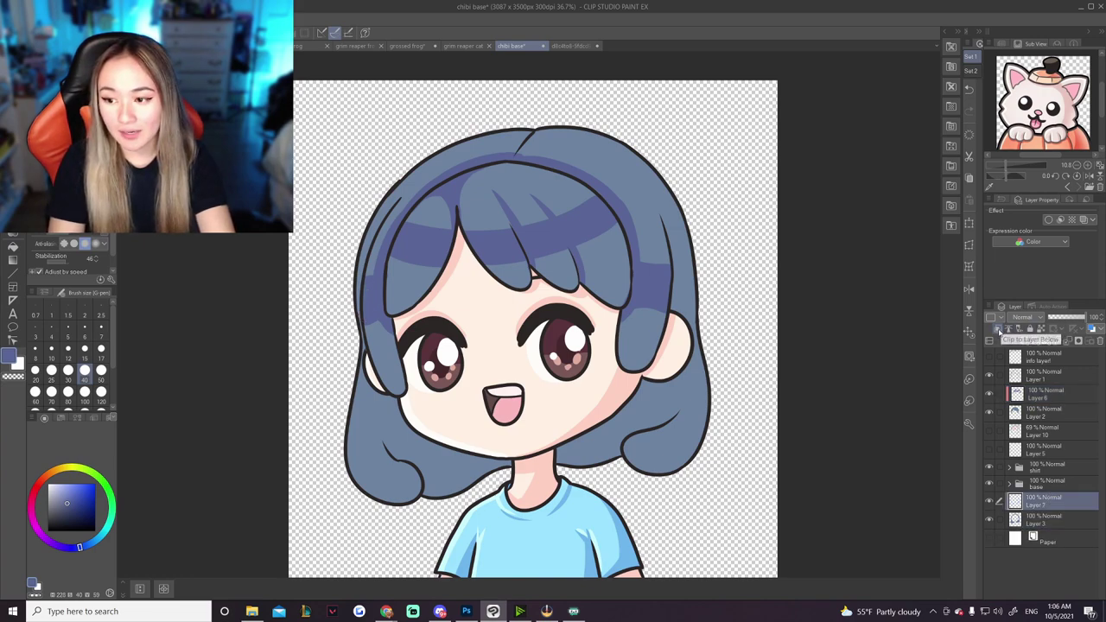
pyautogui.click(68, 392)
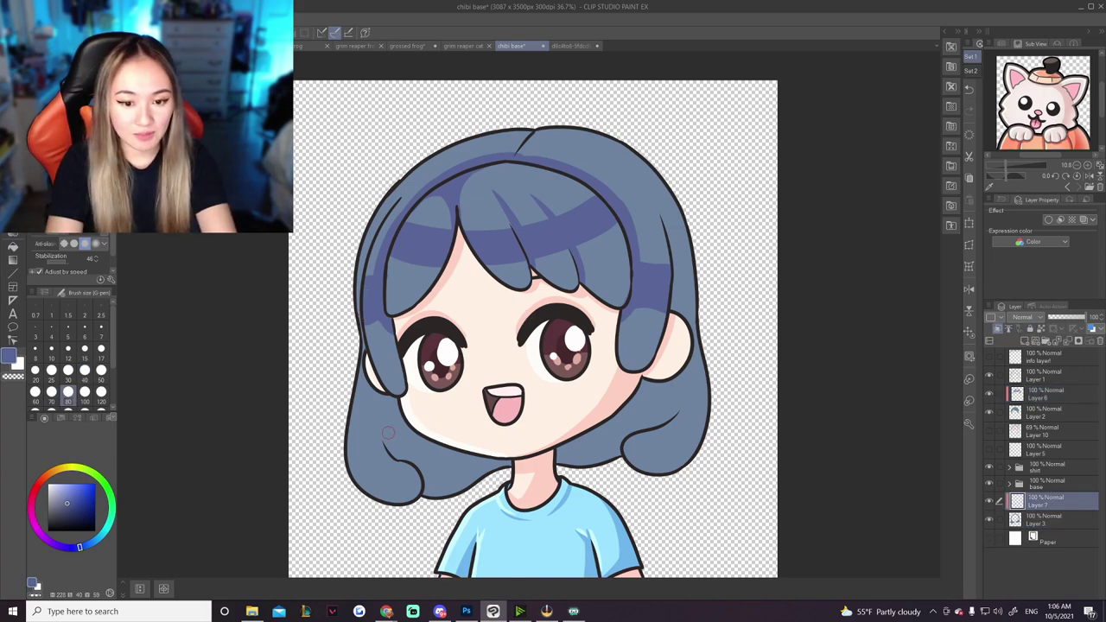
pyautogui.moveTo(388, 388)
pyautogui.mouseDown()
pyautogui.moveTo(384, 429)
pyautogui.moveTo(399, 450)
pyautogui.moveTo(380, 449)
pyautogui.moveTo(428, 472)
pyautogui.mouseUp()
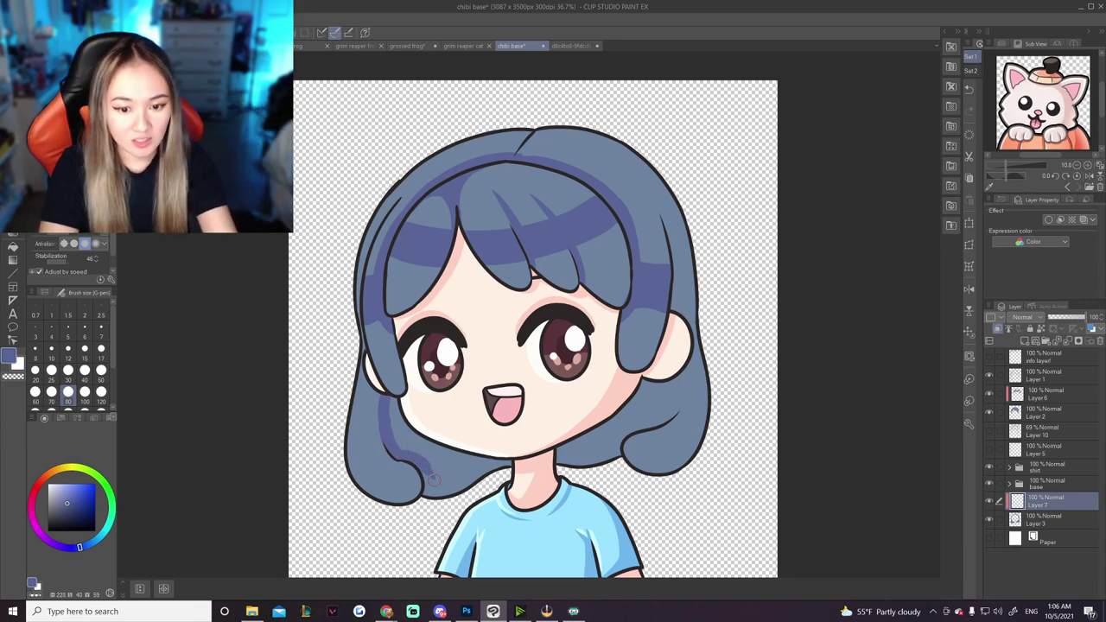
pyautogui.moveTo(619, 460)
pyautogui.mouseDown()
pyautogui.moveTo(623, 431)
pyautogui.moveTo(617, 451)
pyautogui.moveTo(627, 428)
pyautogui.moveTo(676, 386)
pyautogui.mouseUp()
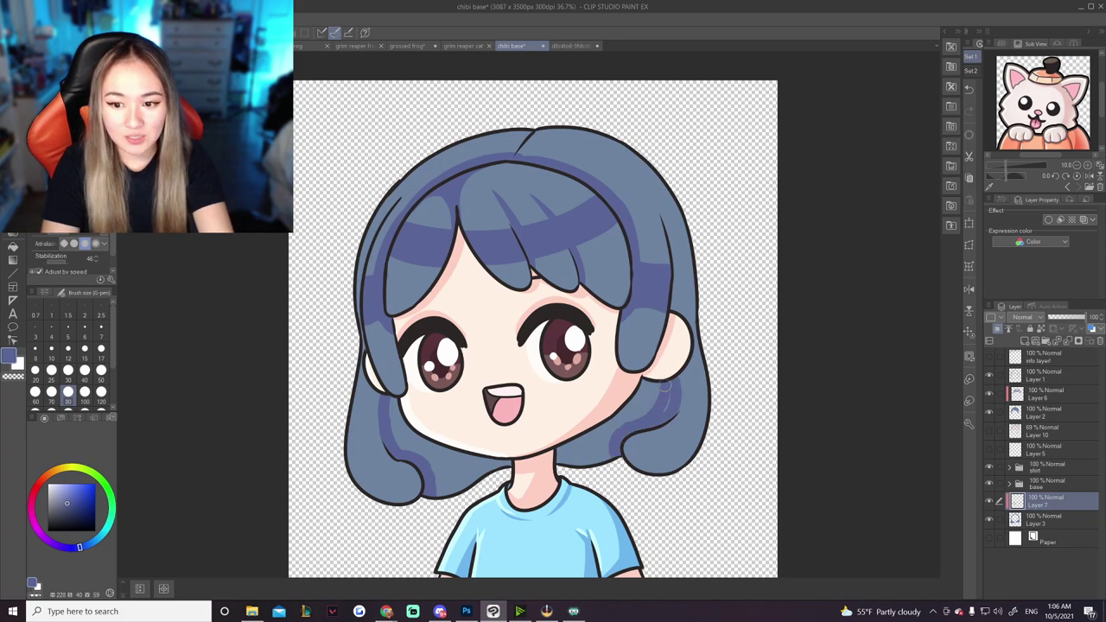
# Fill the back hair beneath the face and around the right ear with shadow, using brush size 120.
pyautogui.click(101, 392)
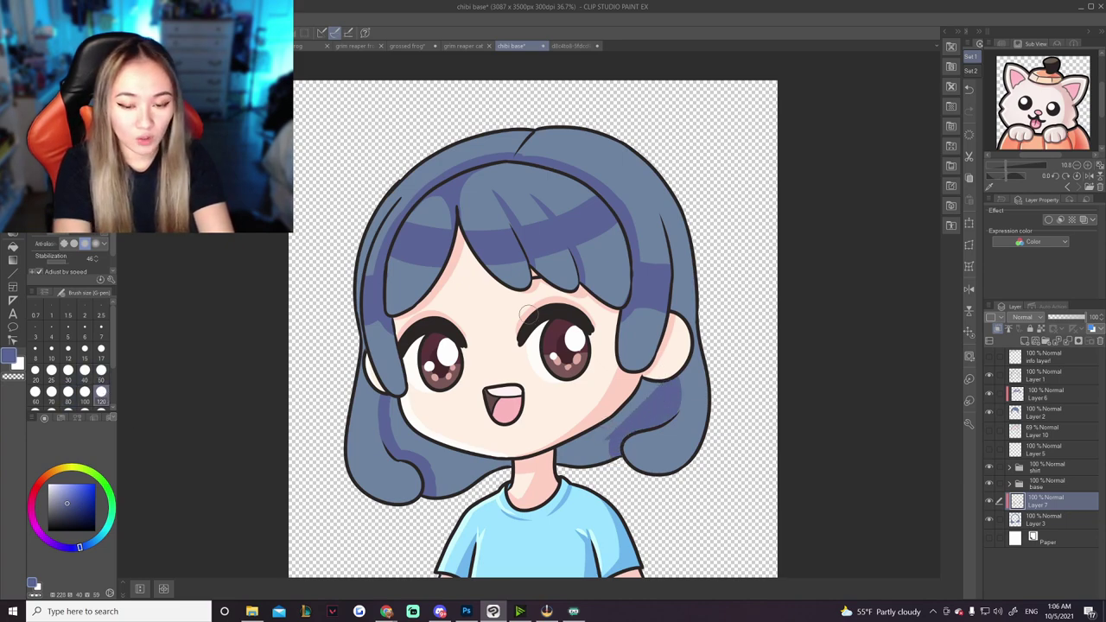
pyautogui.moveTo(396, 413); pyautogui.dragTo(420, 460)
pyautogui.moveTo(366, 391)
pyautogui.mouseDown()
pyautogui.moveTo(361, 418)
pyautogui.moveTo(403, 476)
pyautogui.mouseUp()
pyautogui.hotkey('ctrl', 'z')
pyautogui.moveTo(699, 392); pyautogui.dragTo(647, 455)
pyautogui.hotkey('ctrl', 'z')
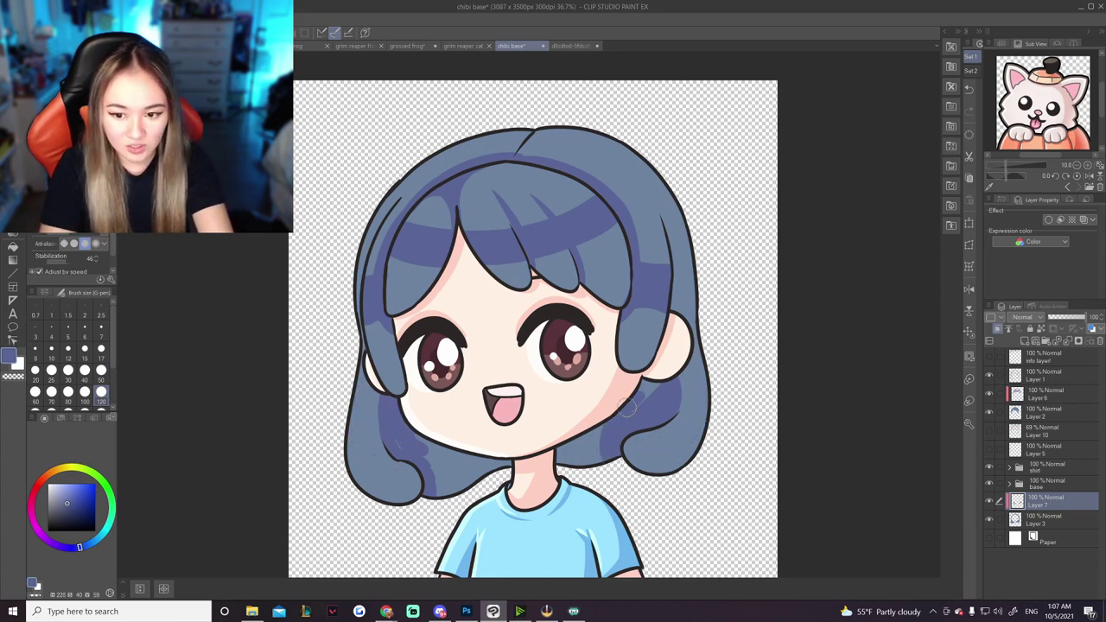
pyautogui.moveTo(600, 434); pyautogui.dragTo(549, 463)
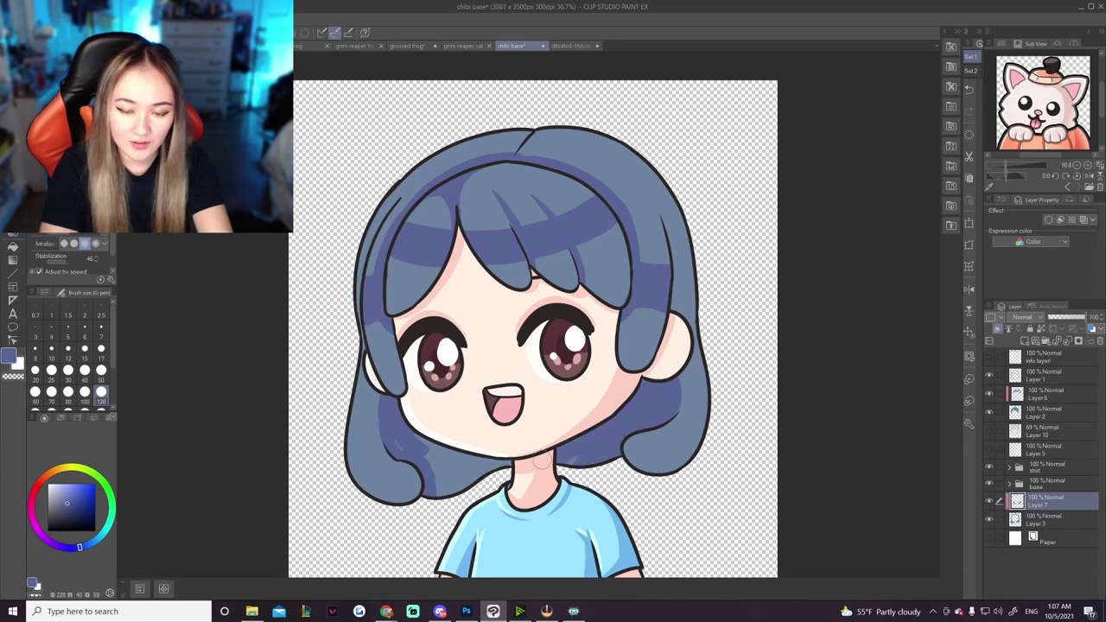
pyautogui.moveTo(427, 450); pyautogui.dragTo(503, 470)
pyautogui.moveTo(683, 379)
pyautogui.mouseDown()
pyautogui.moveTo(691, 343)
pyautogui.moveTo(678, 320)
pyautogui.mouseUp()
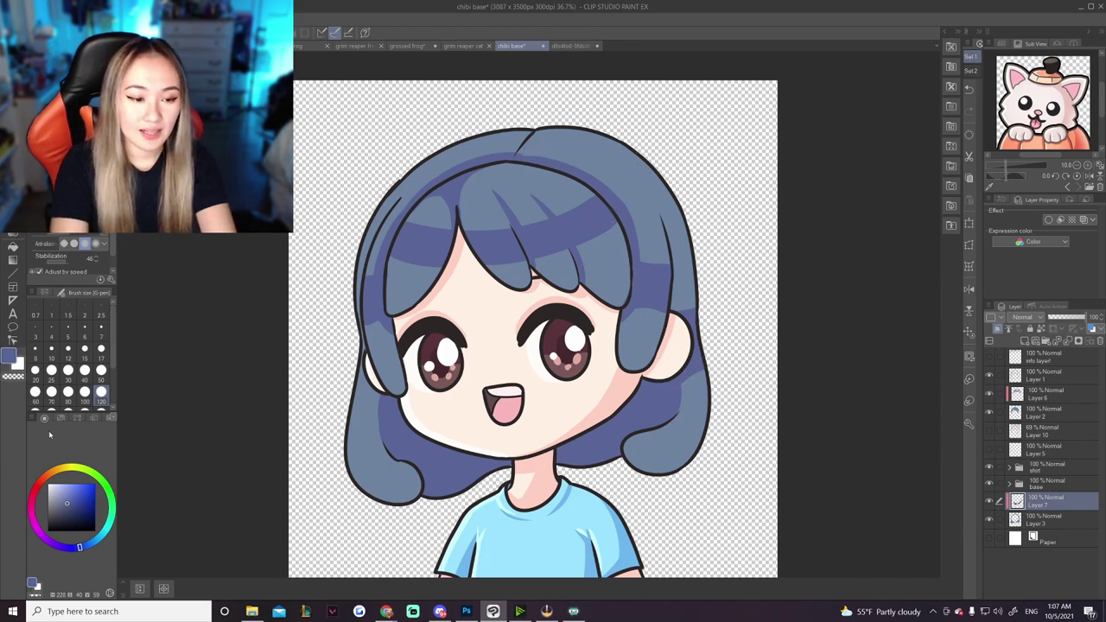
# Shade both sides of the parting at the crown with brush size 80, then select the front hair shading layer.
pyautogui.click(69, 391)
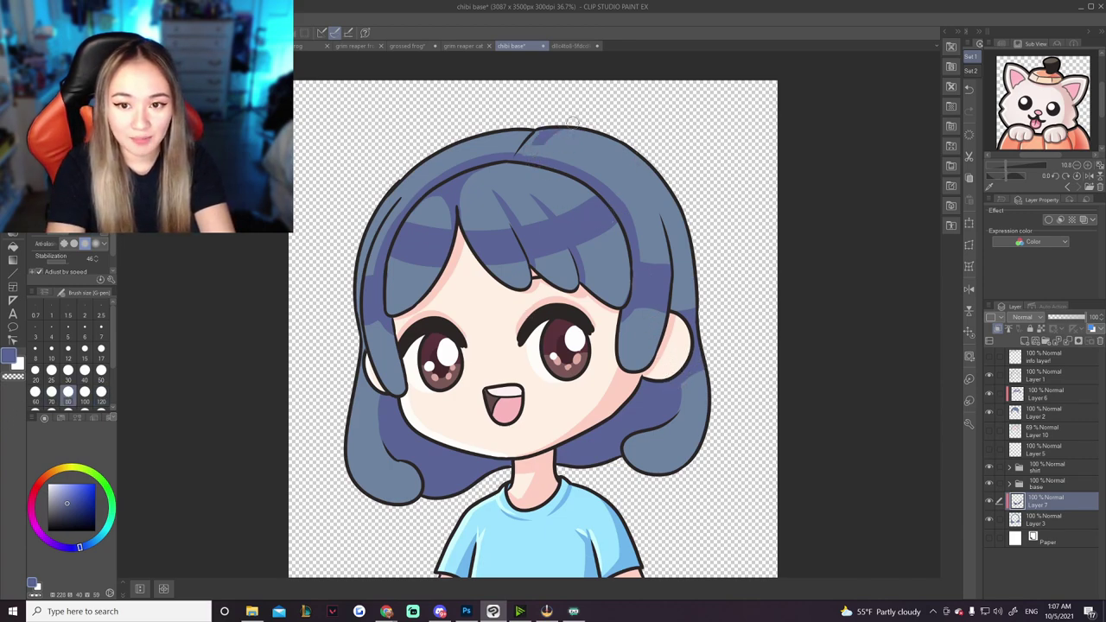
pyautogui.moveTo(538, 144)
pyautogui.mouseDown()
pyautogui.moveTo(515, 121)
pyautogui.moveTo(494, 161)
pyautogui.moveTo(532, 139)
pyautogui.mouseUp()
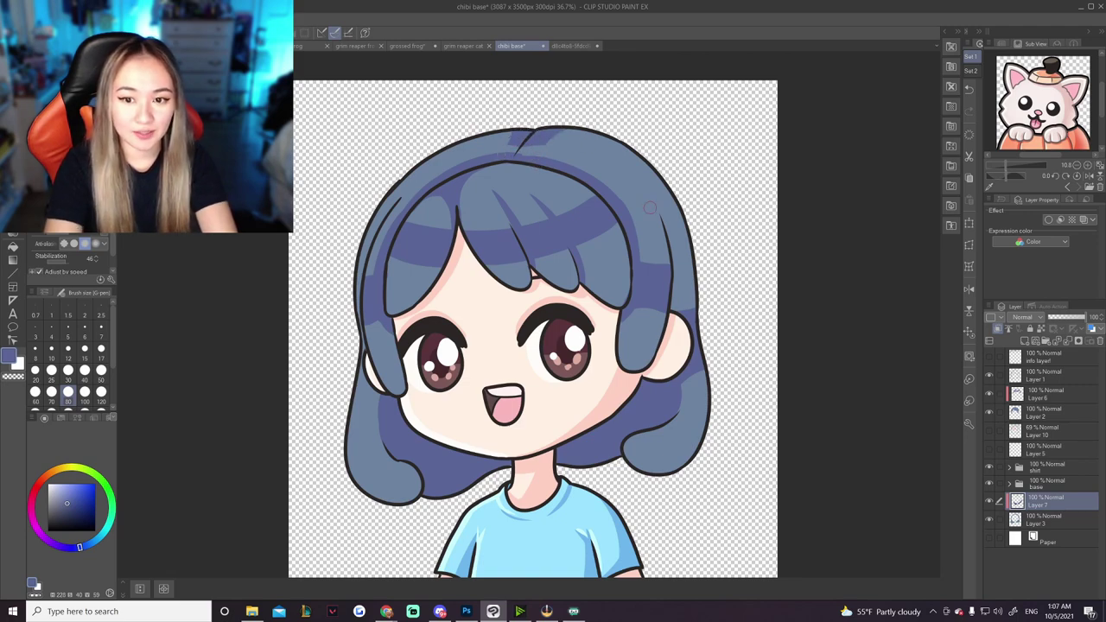
pyautogui.click(1063, 397)
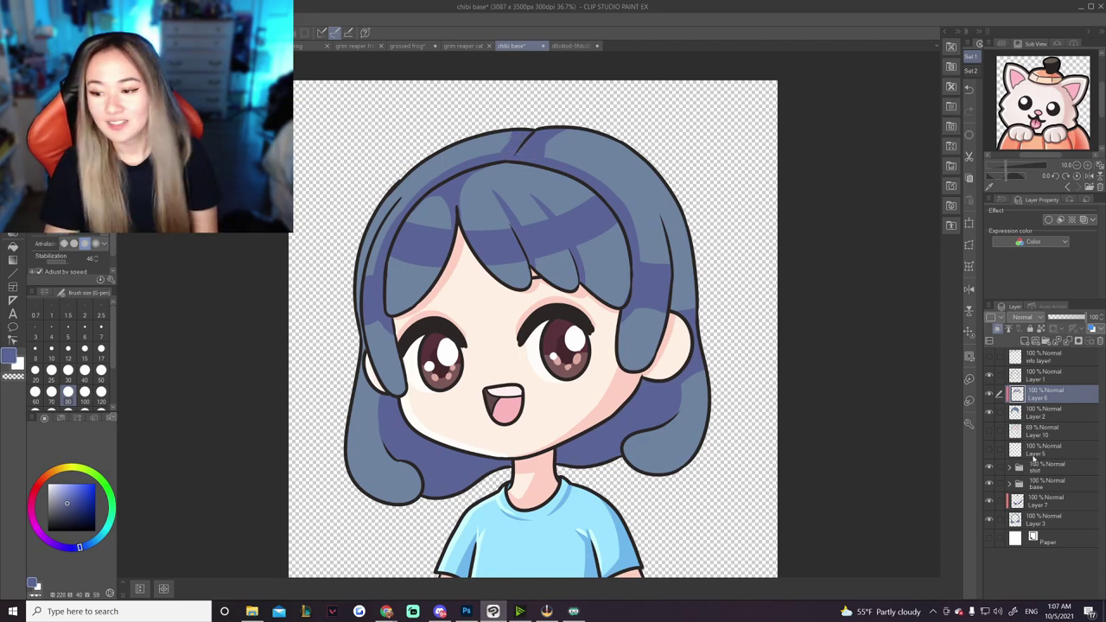
# Recolour the front and back hair with blue (H 215, S 40, V 67) by filling layers clipped to their fills.
pyautogui.click(1048, 414)
pyautogui.click(1025, 342)
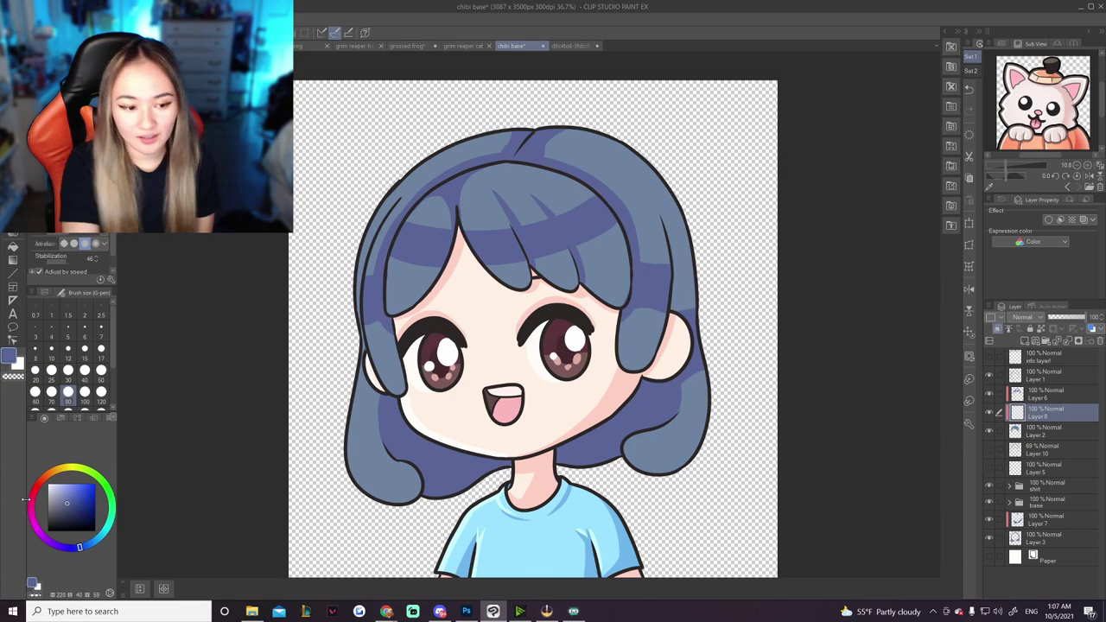
pyautogui.moveTo(69, 501); pyautogui.dragTo(63, 499)
pyautogui.click(89, 545)
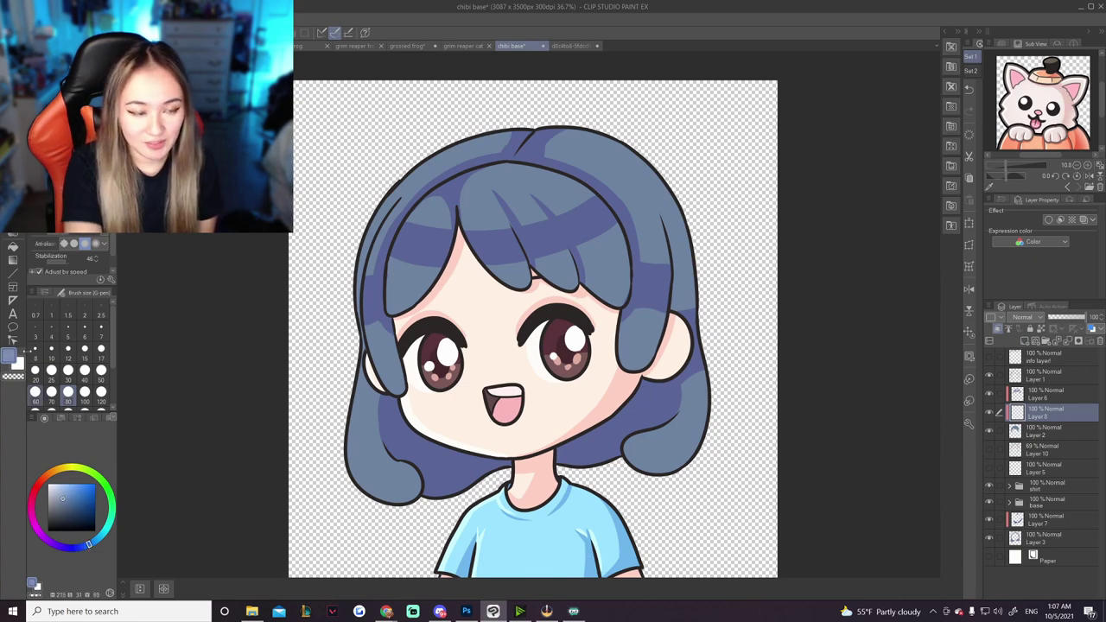
pyautogui.click(13, 250)
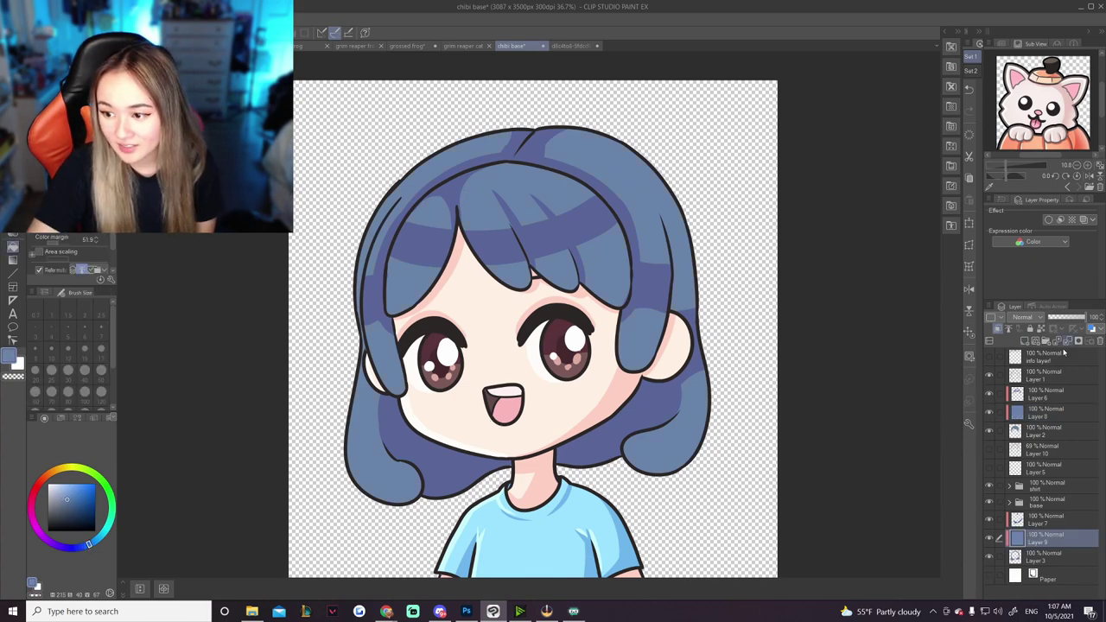
# Set up an empty clipped layer above the front hair shading and choose a light blue highlight colour (H 204, S 21, V 88).
pyautogui.click(1051, 412)
pyautogui.moveTo(1051, 411); pyautogui.dragTo(1048, 391)
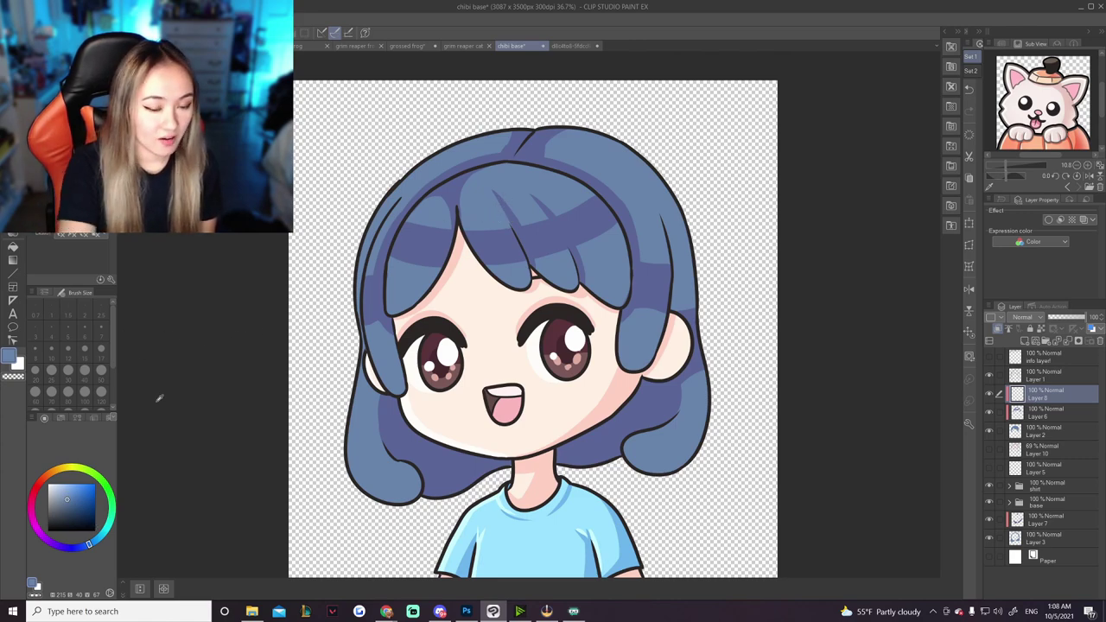
pyautogui.moveTo(89, 544); pyautogui.dragTo(95, 539)
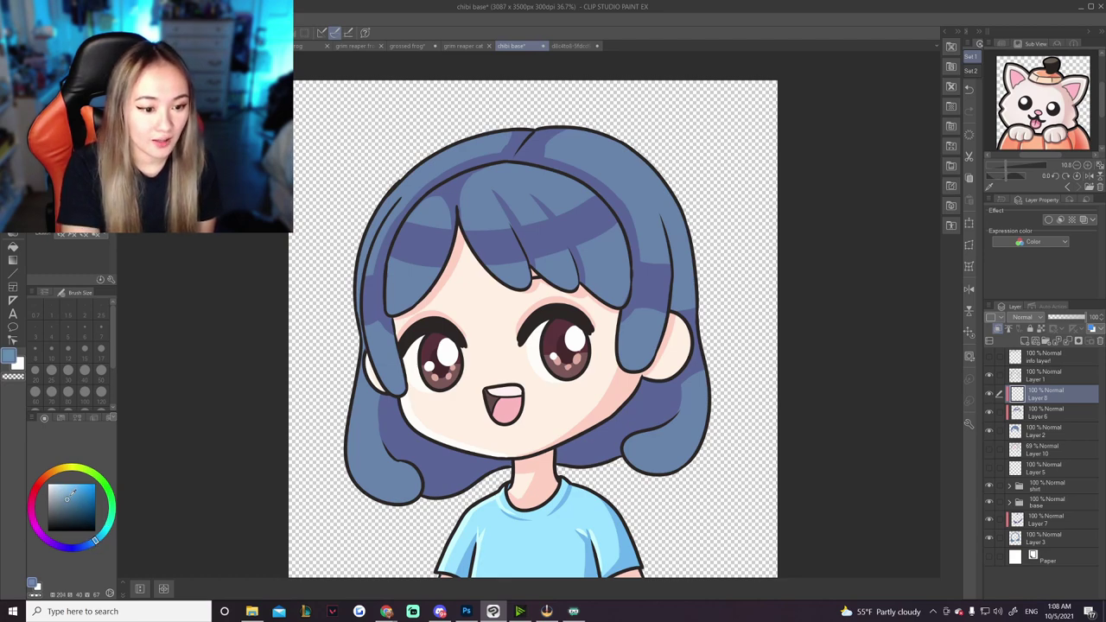
pyautogui.moveTo(69, 498); pyautogui.dragTo(68, 489)
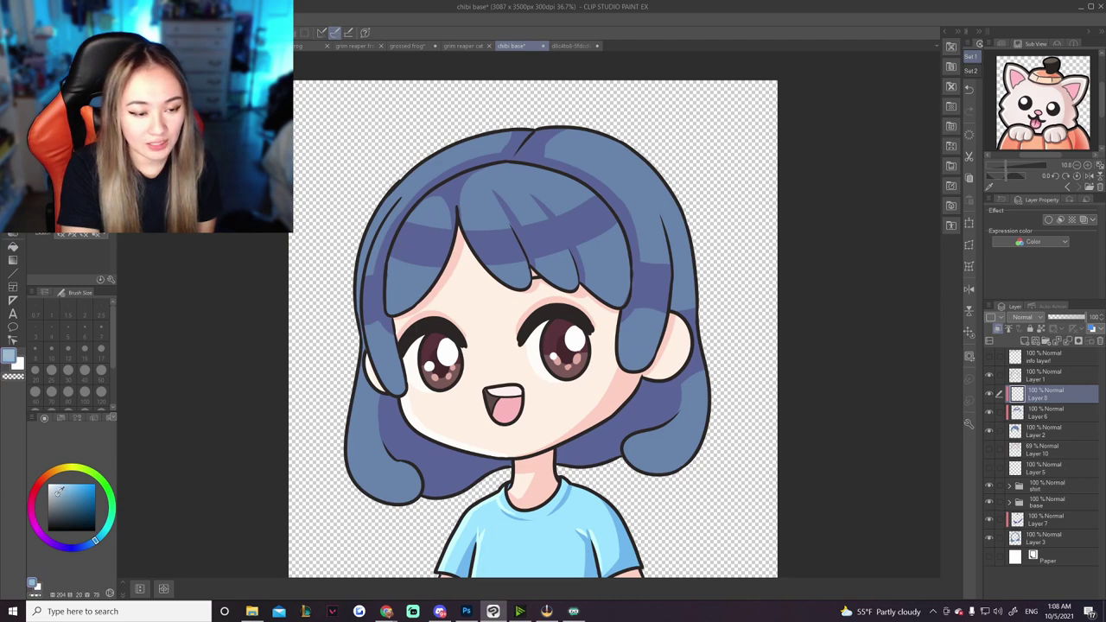
pyautogui.moveTo(59, 490); pyautogui.dragTo(59, 488)
# Paint light blue highlights along the edges and tips of the bangs and the right sideburn with the G-pen at size 50.
pyautogui.press('p')
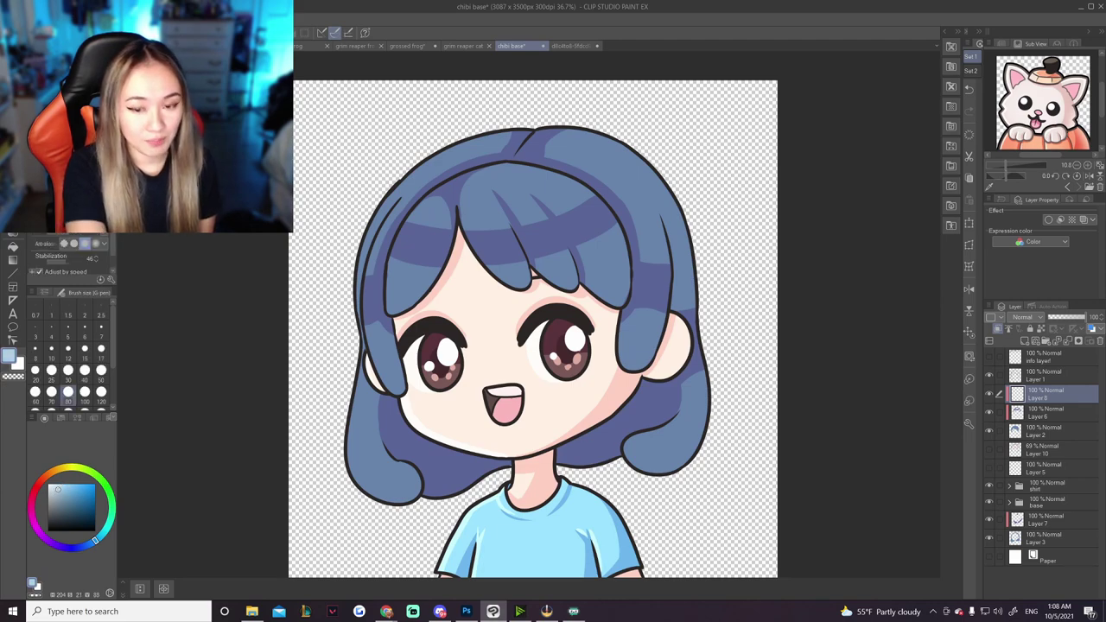
pyautogui.moveTo(396, 242); pyautogui.dragTo(467, 232)
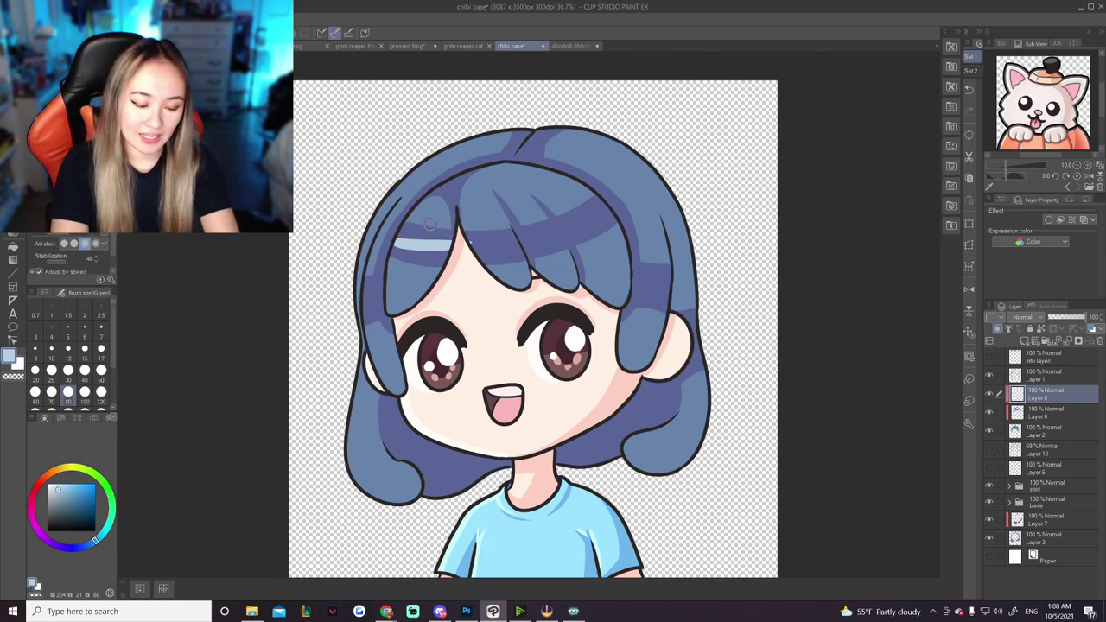
pyautogui.hotkey('ctrl', 'z')
pyautogui.click(101, 370)
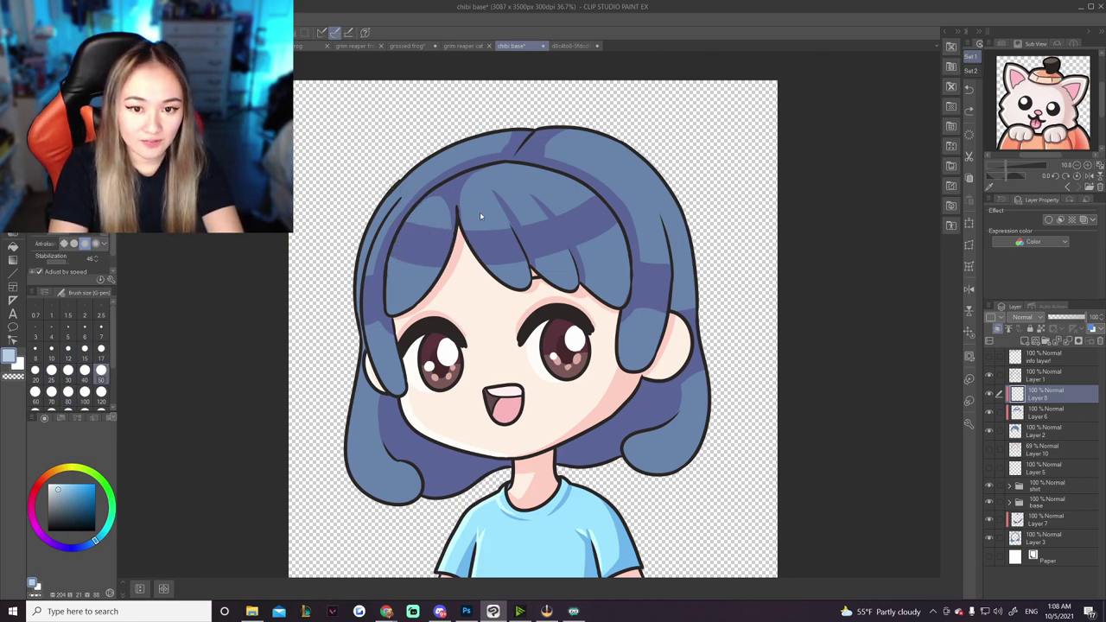
pyautogui.moveTo(413, 209); pyautogui.dragTo(389, 304)
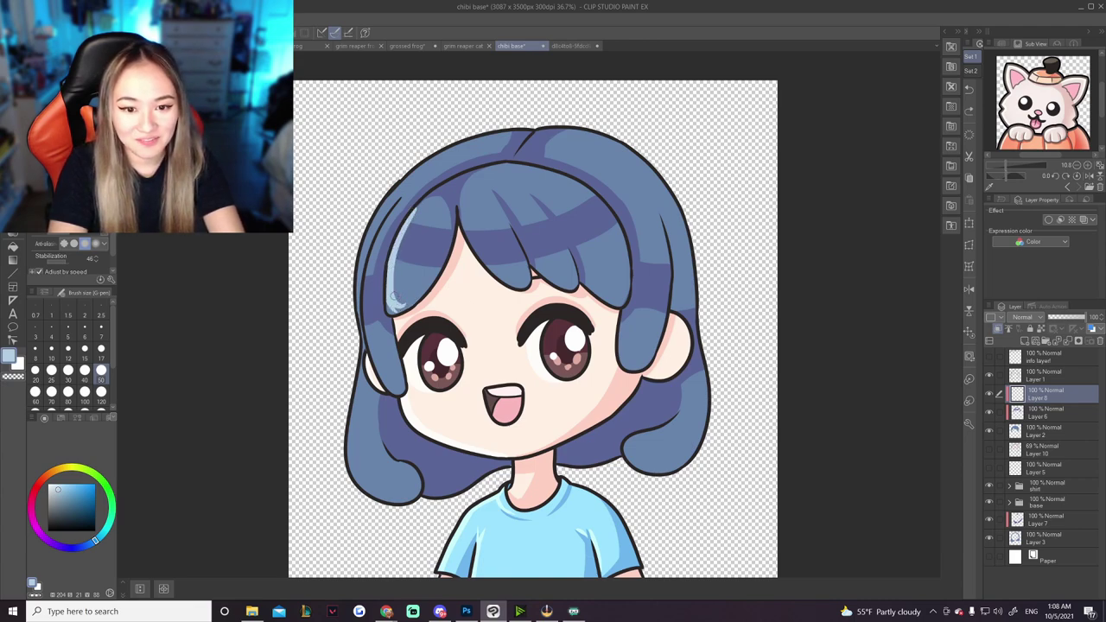
pyautogui.moveTo(459, 218)
pyautogui.mouseDown()
pyautogui.moveTo(574, 284)
pyautogui.moveTo(617, 296)
pyautogui.moveTo(631, 277)
pyautogui.moveTo(620, 303)
pyautogui.moveTo(630, 285)
pyautogui.moveTo(611, 298)
pyautogui.mouseUp()
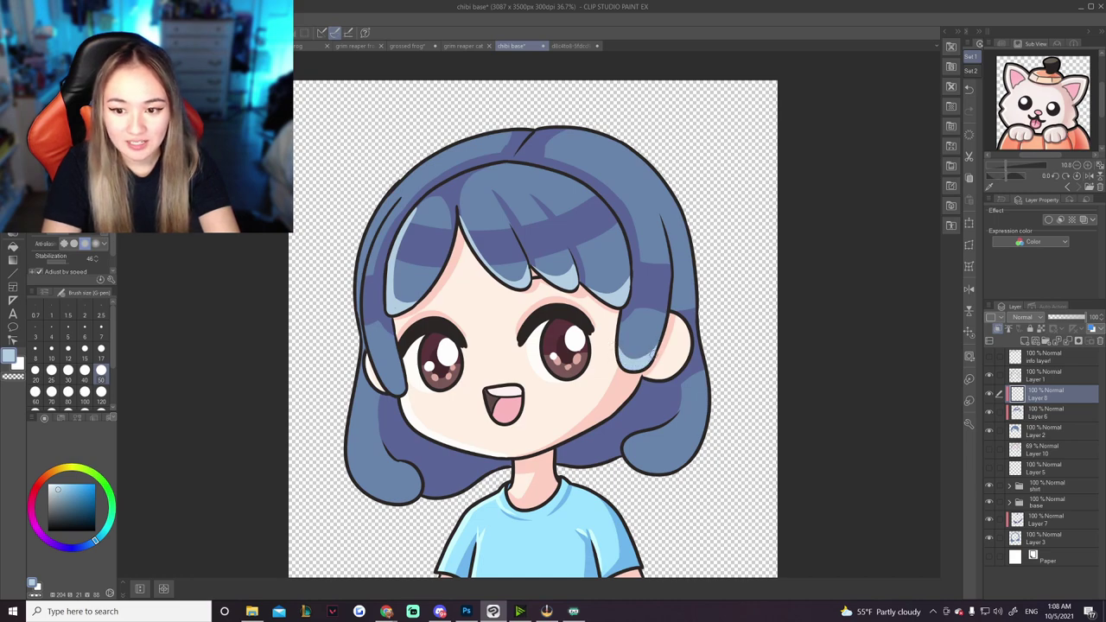
# Highlight the left sideburn tip and paint a curved light blue highlight band across the full width of the bangs.
pyautogui.moveTo(380, 374); pyautogui.dragTo(403, 390)
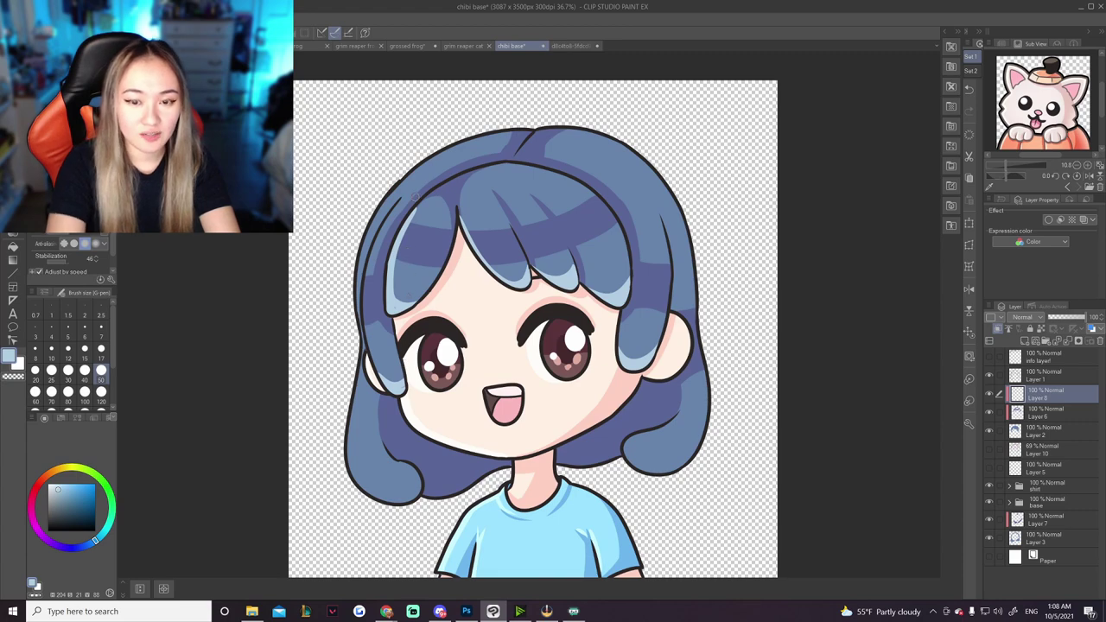
pyautogui.moveTo(444, 247); pyautogui.dragTo(408, 244)
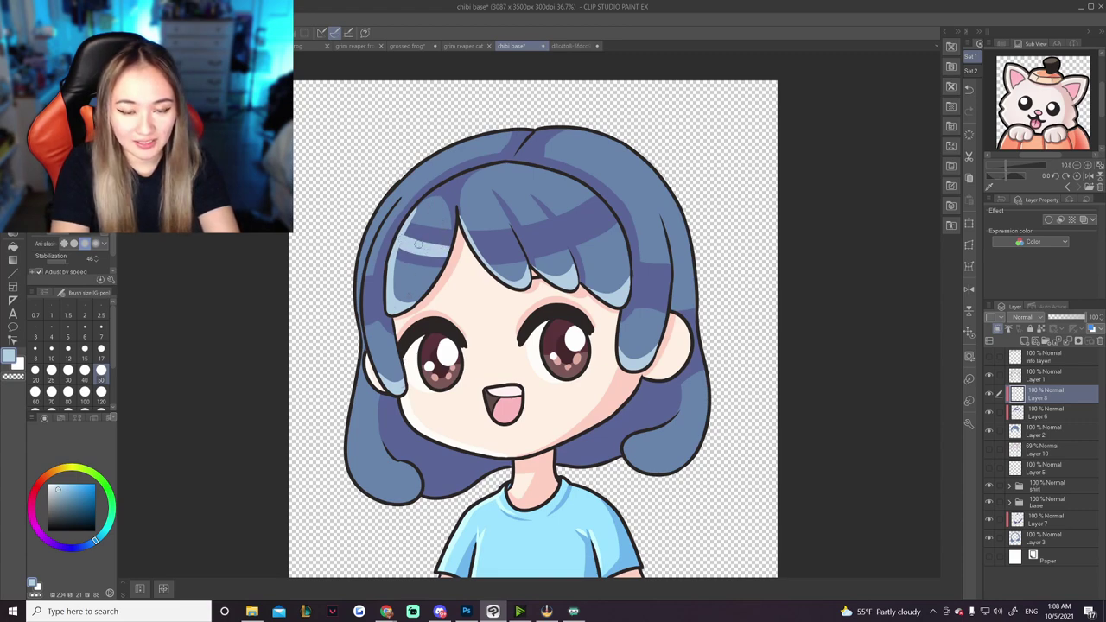
pyautogui.moveTo(398, 236)
pyautogui.mouseDown()
pyautogui.moveTo(482, 248)
pyautogui.moveTo(550, 235)
pyautogui.mouseUp()
pyautogui.moveTo(482, 251); pyautogui.dragTo(564, 237)
pyautogui.moveTo(476, 251); pyautogui.dragTo(603, 209)
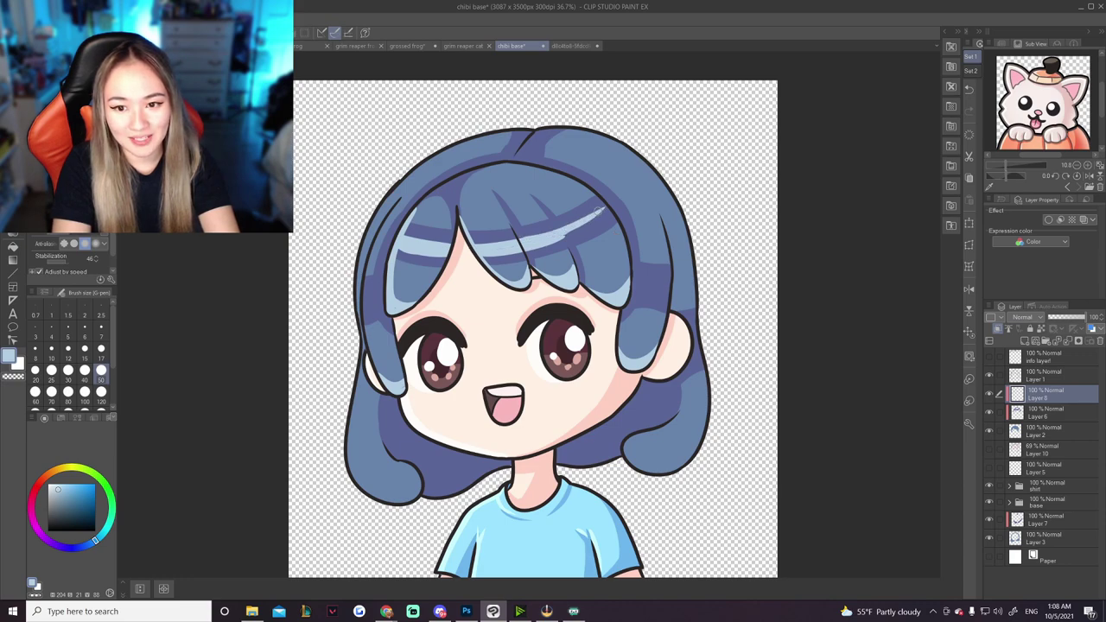
pyautogui.moveTo(549, 238); pyautogui.dragTo(609, 208)
# Paint light blue highlight bands across the sideburns, undoing stray strokes to leave a single band on each.
pyautogui.moveTo(364, 293); pyautogui.dragTo(381, 300)
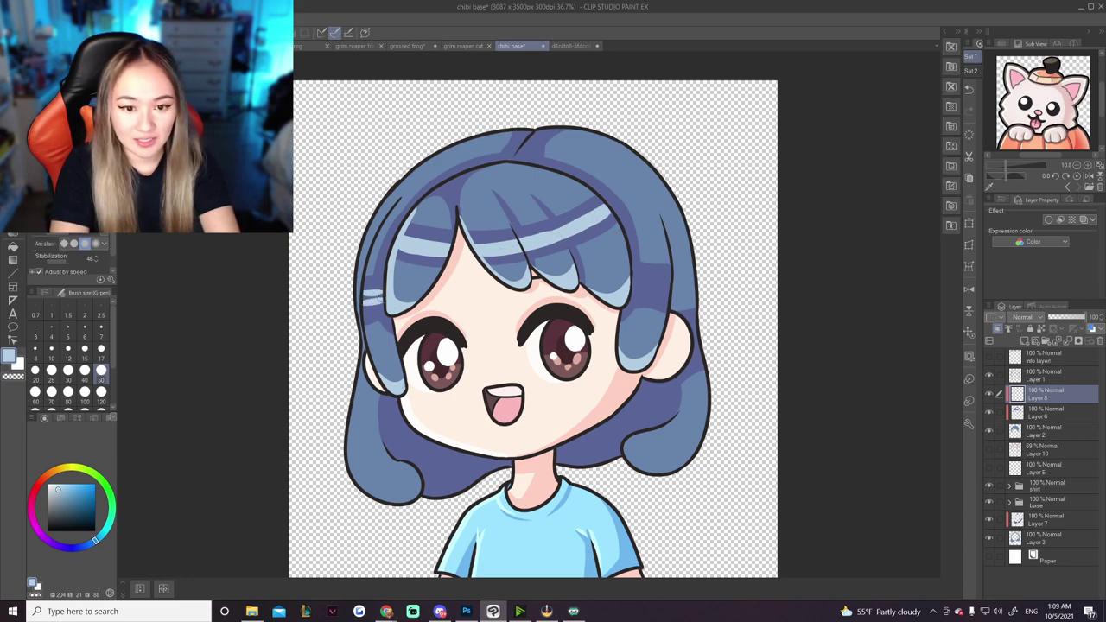
pyautogui.hotkey('ctrl', 'z')
pyautogui.hotkey('ctrl', 'z')
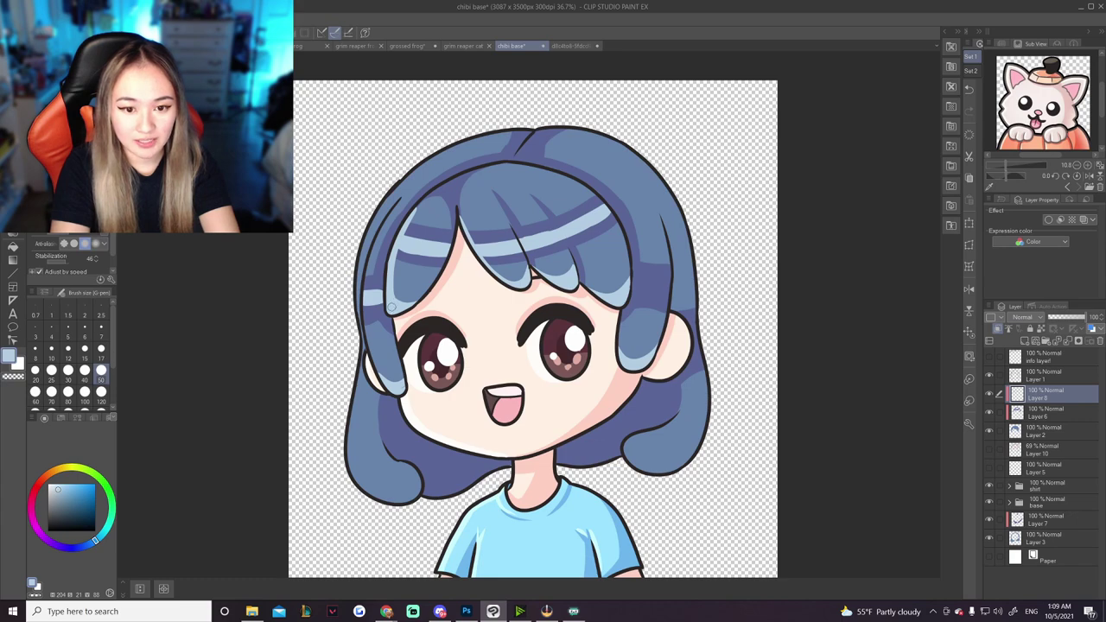
pyautogui.hotkey('ctrl', 'z')
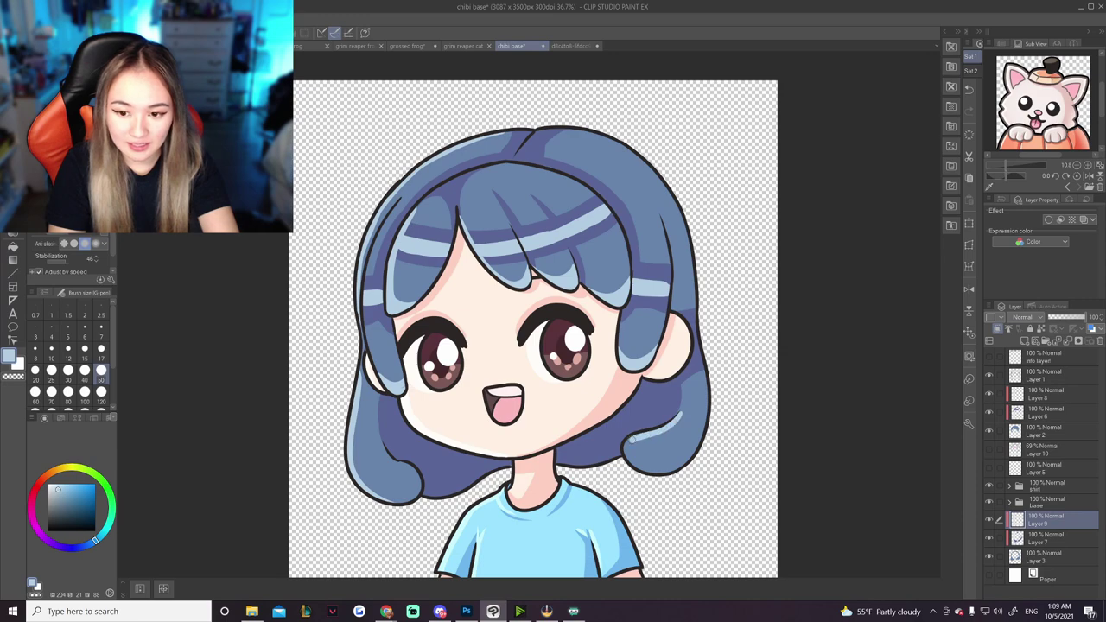
# Paint light blue highlights on the curled ends of the back hair, on a clipped layer above the back hair shading.
pyautogui.moveTo(396, 460)
pyautogui.mouseDown()
pyautogui.moveTo(407, 472)
pyautogui.moveTo(403, 501)
pyautogui.mouseUp()
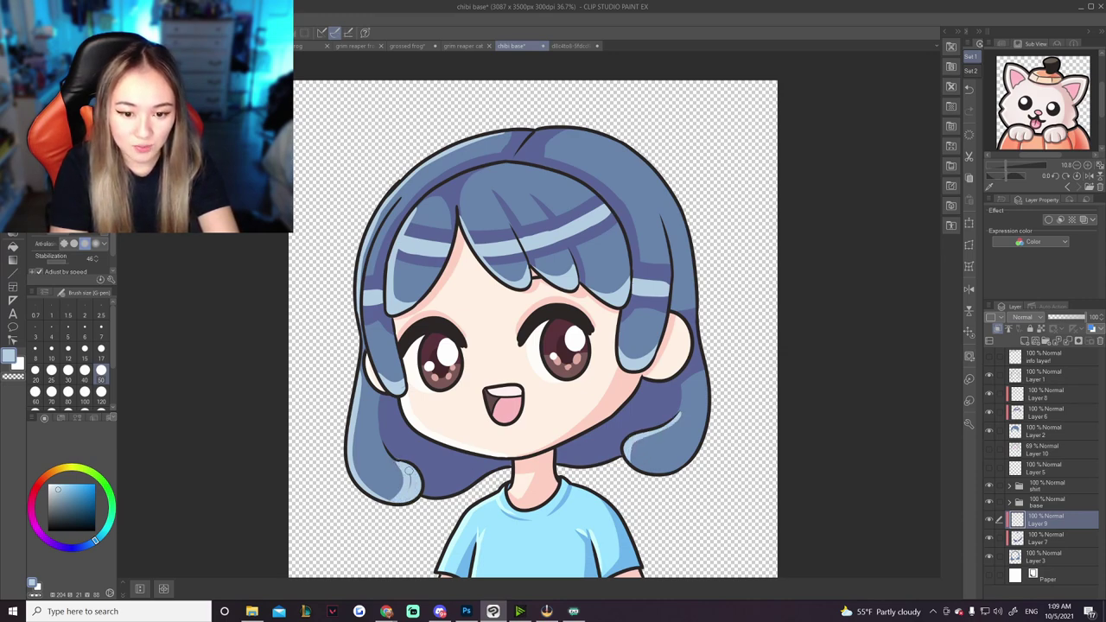
pyautogui.moveTo(646, 434)
pyautogui.mouseDown()
pyautogui.moveTo(654, 481)
pyautogui.moveTo(633, 464)
pyautogui.mouseUp()
pyautogui.moveTo(383, 448); pyautogui.dragTo(356, 461)
# Cut narrow gaps into the bangs' highlight band on the front hair highlight layer with the hard eraser at size 50.
pyautogui.click(998, 394)
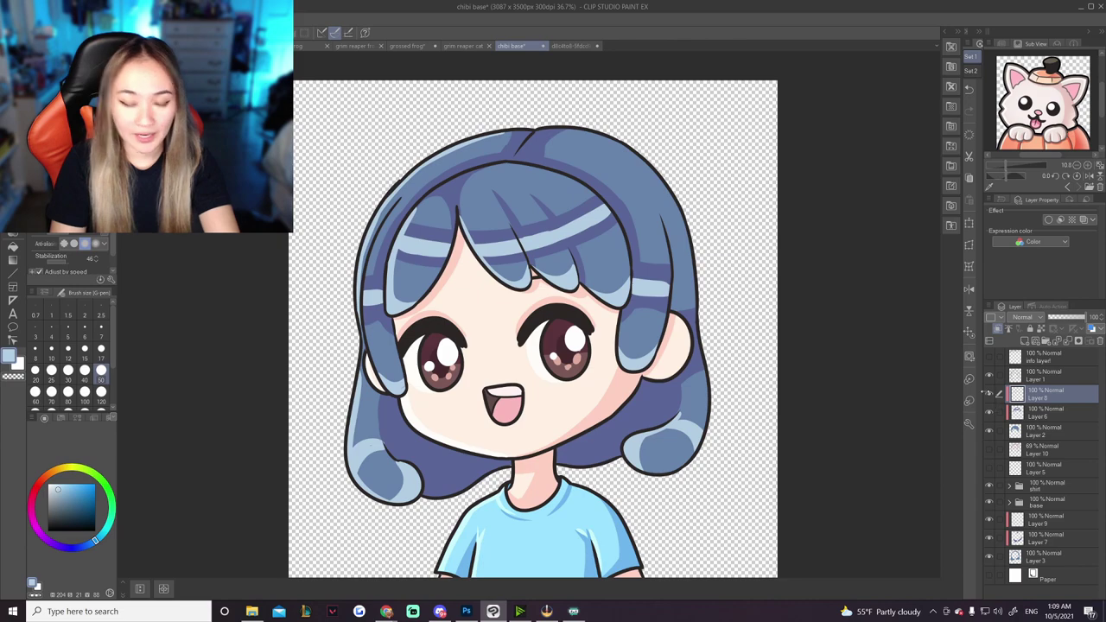
pyautogui.press('e')
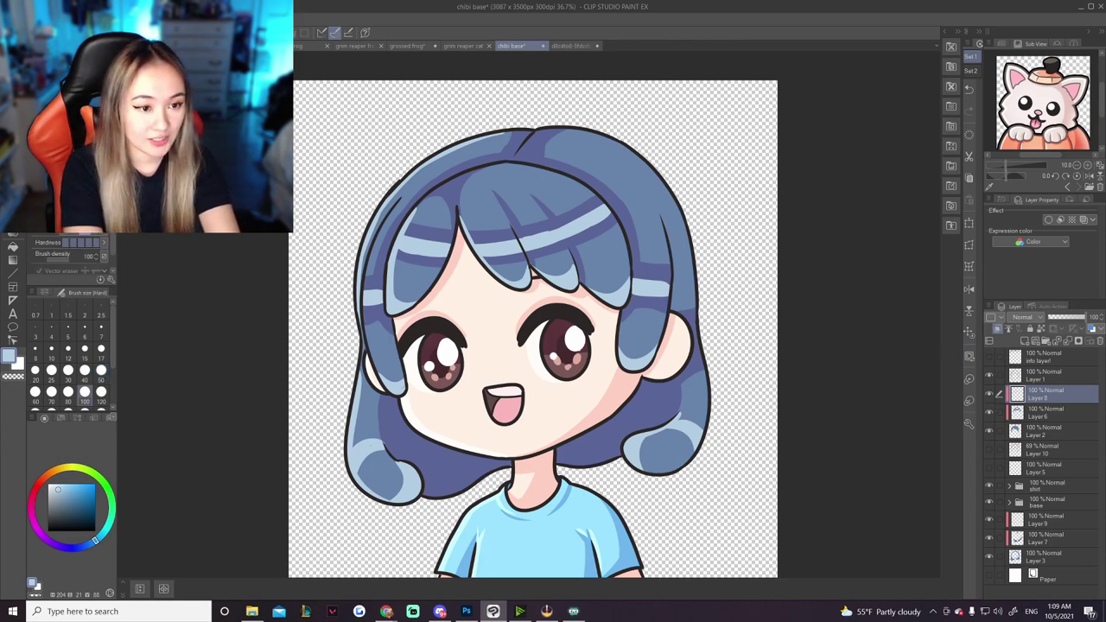
pyautogui.click(101, 373)
pyautogui.moveTo(417, 237); pyautogui.dragTo(444, 247)
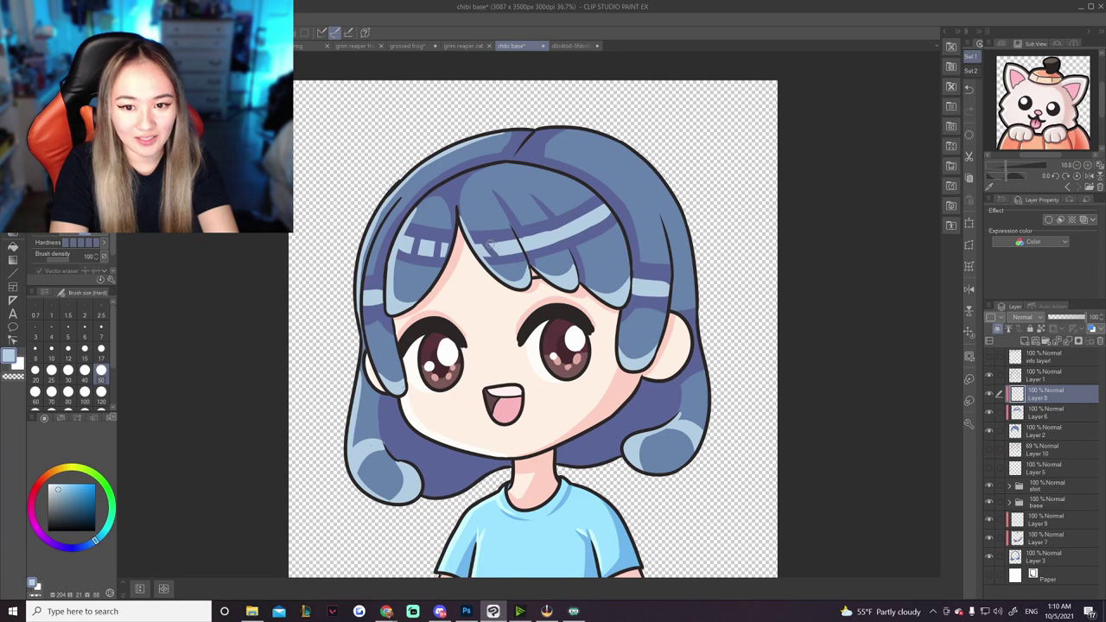
pyautogui.scroll(-4, 564, 266)
pyautogui.scroll(-3, 556, 317)
pyautogui.scroll(4, 592, 296)
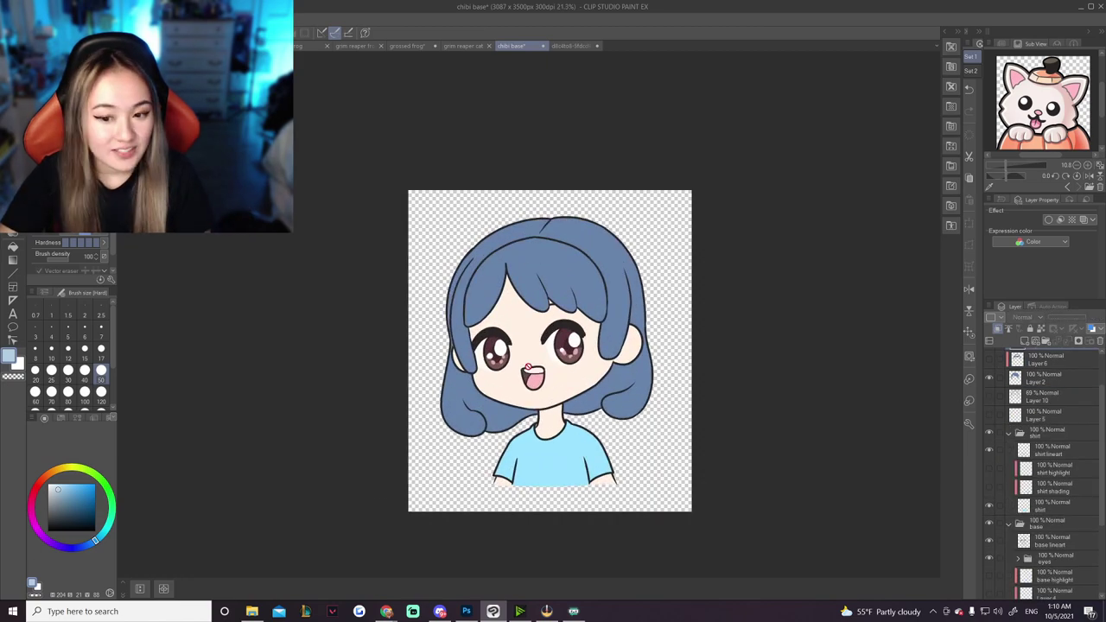
pyautogui.scroll(-3, 542, 354)
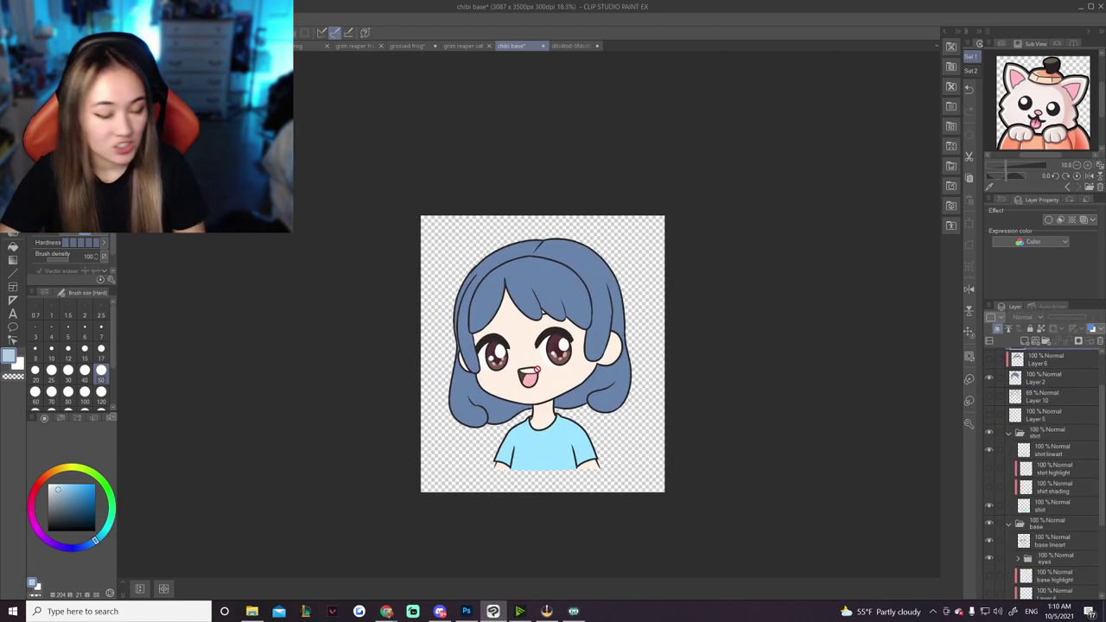
pyautogui.scroll(3, 538, 369)
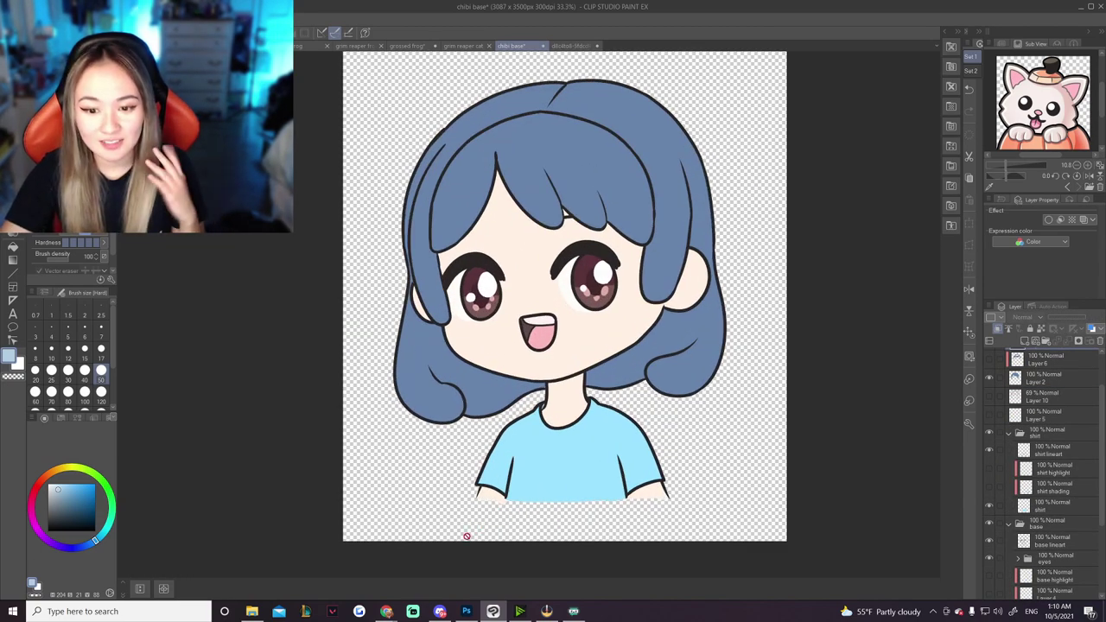
pyautogui.scroll(-1, 441, 537)
pyautogui.scroll(1, 420, 511)
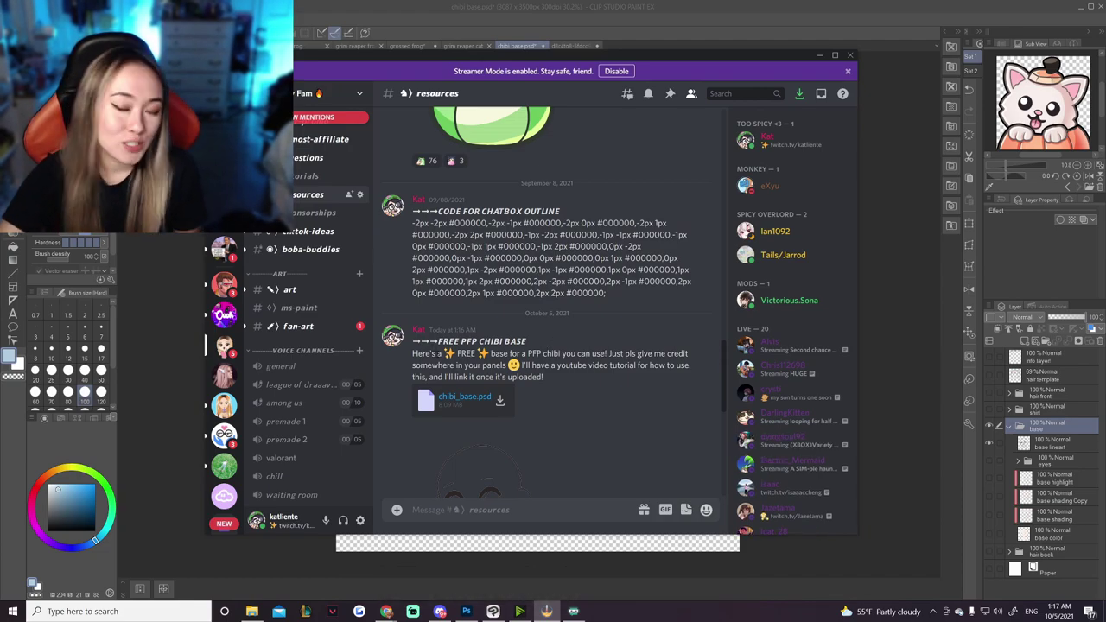
# Review the free PFP chibi base post in Discord's resources channel, including the chibi_base.psd attachment and its preview images.
pyautogui.scroll(-2, 514, 289)
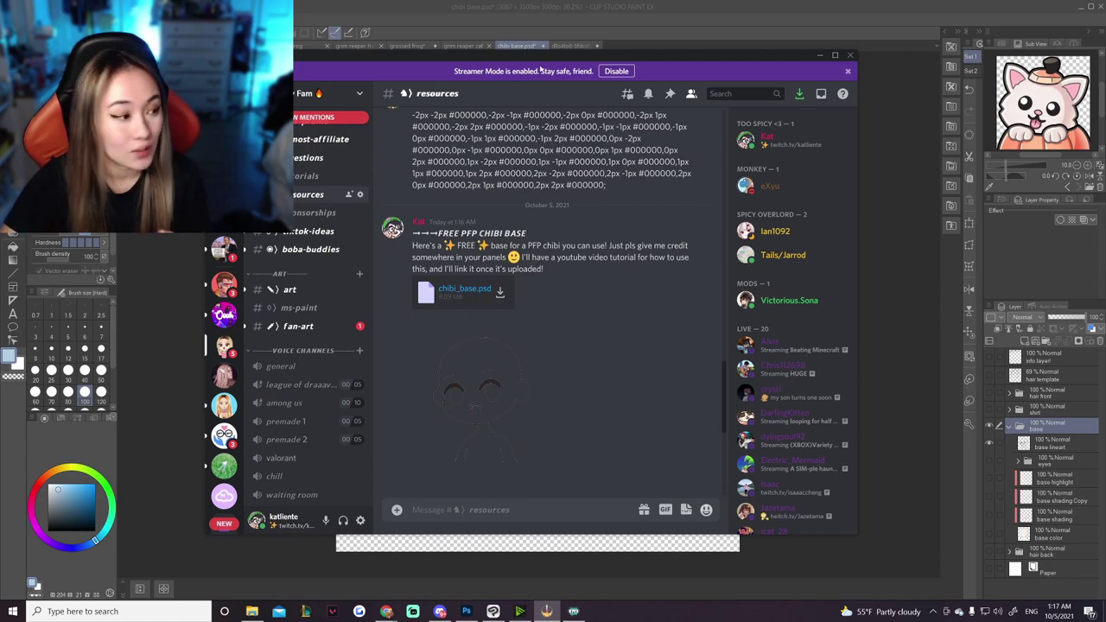
pyautogui.scroll(-4, 550, 303)
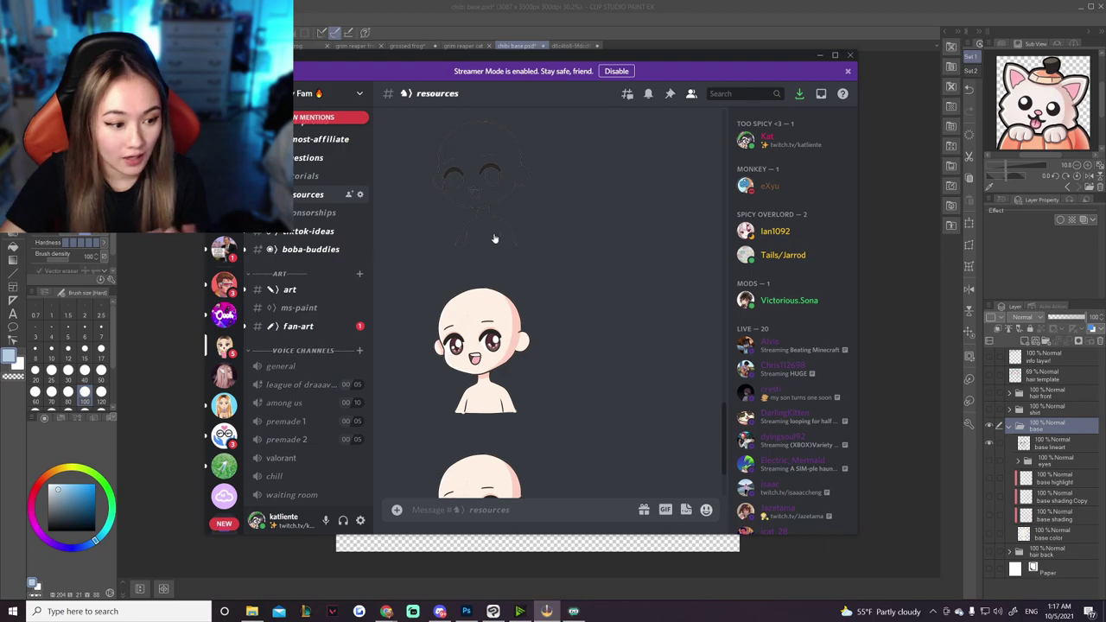
pyautogui.scroll(-3, 495, 240)
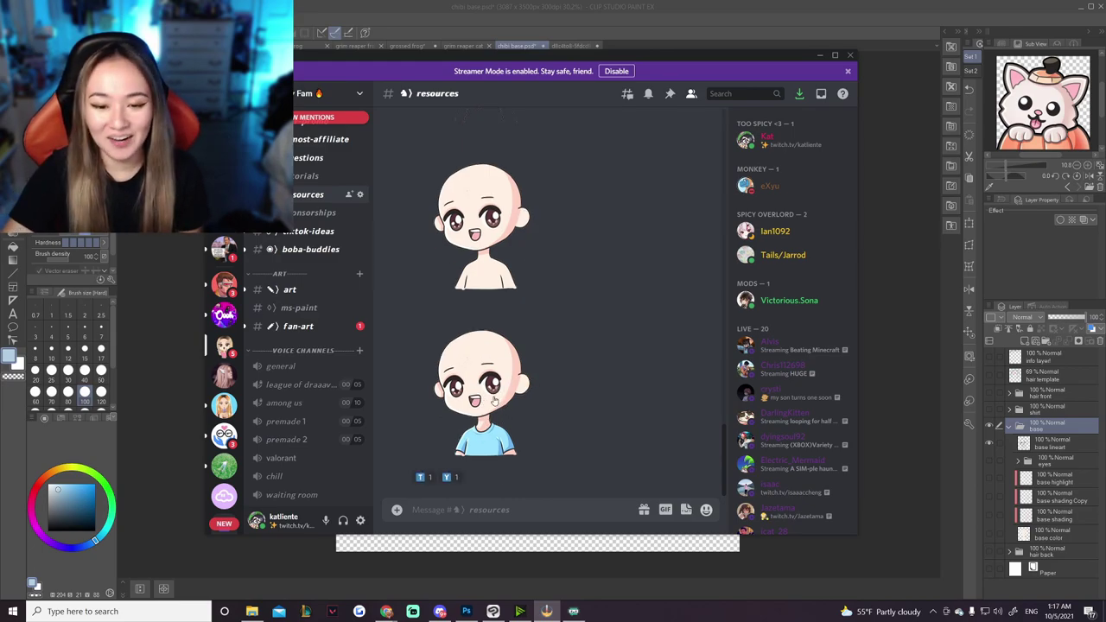
pyautogui.scroll(3, 494, 296)
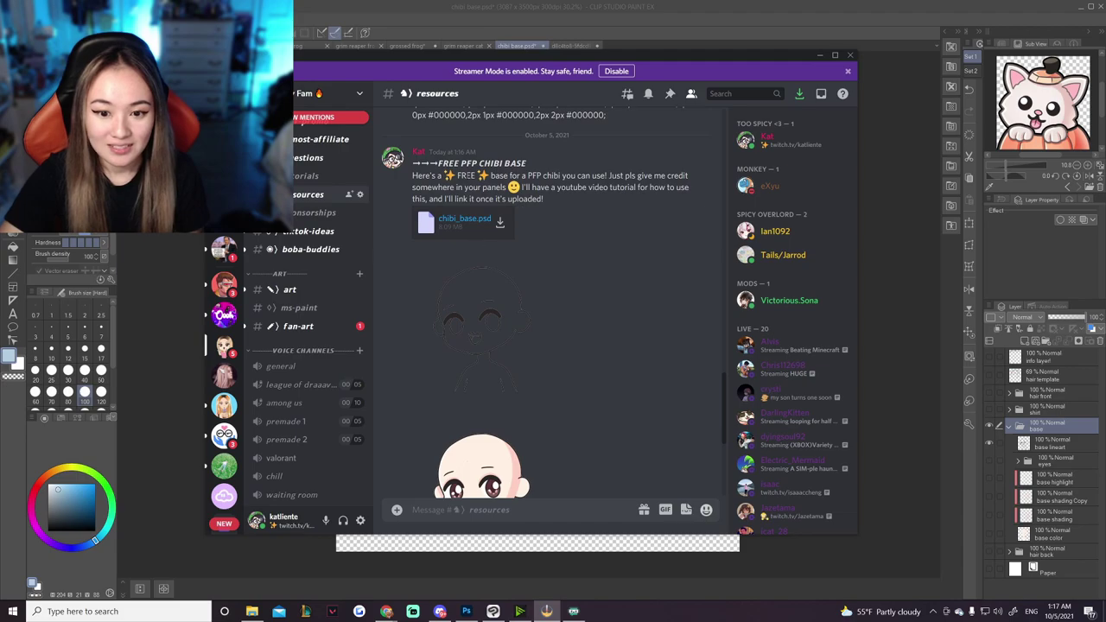
pyautogui.scroll(-3, 602, 279)
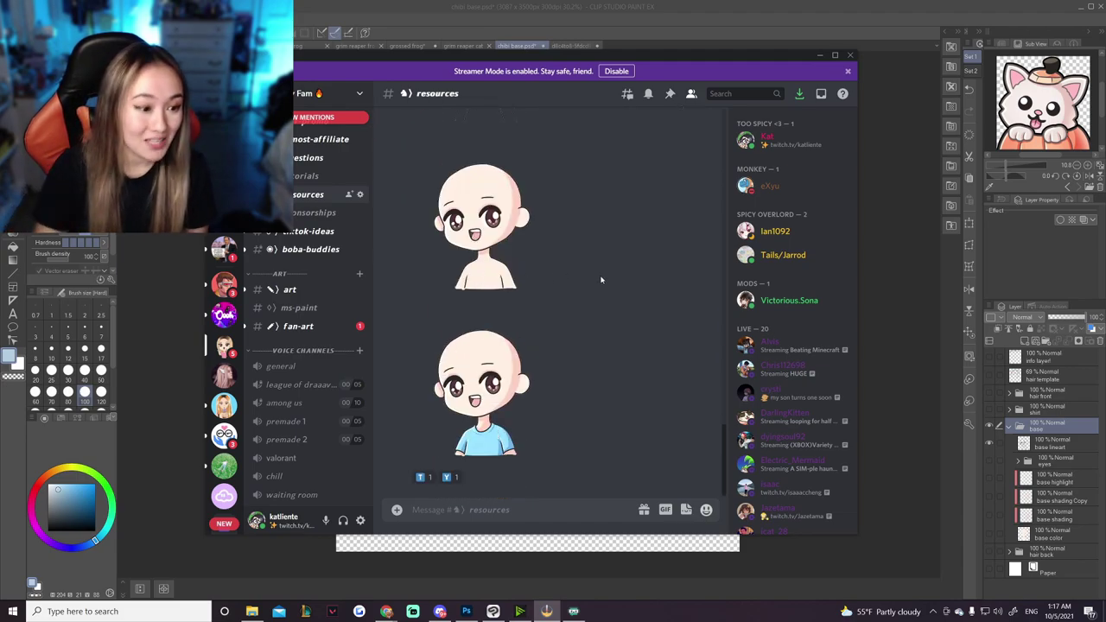